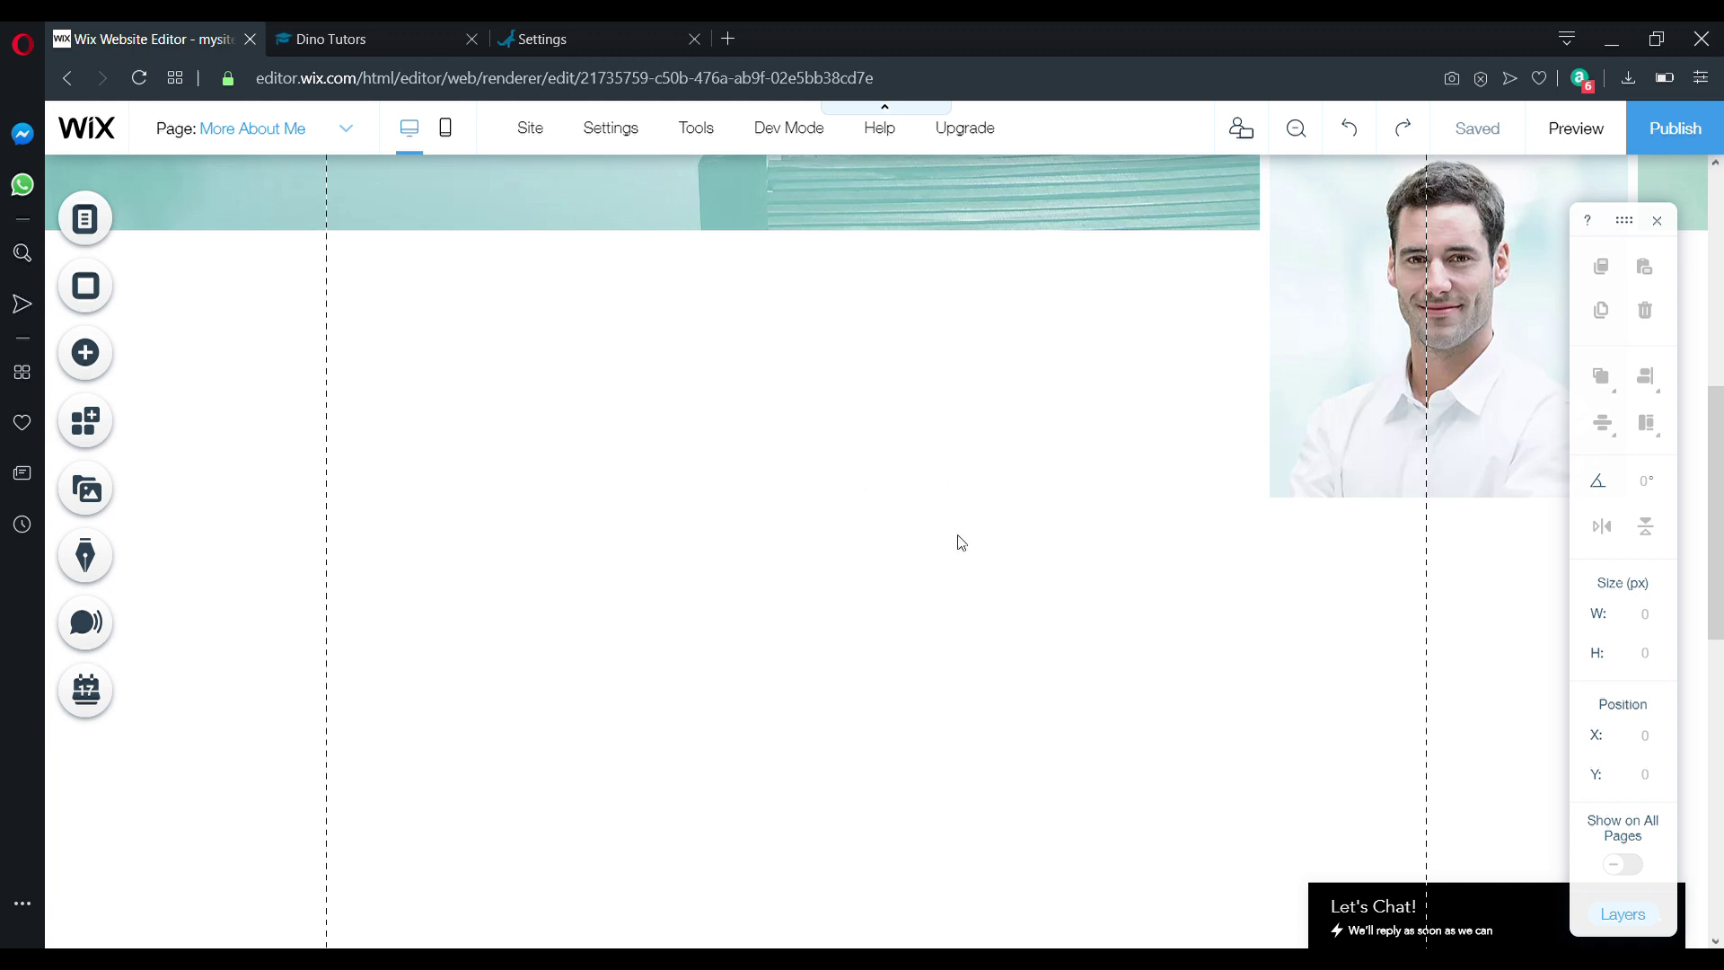
Add an HTML iframe embed to the More About Me page
scroll(1174, 666, "up", 3)
scroll(1172, 669, "up", 5)
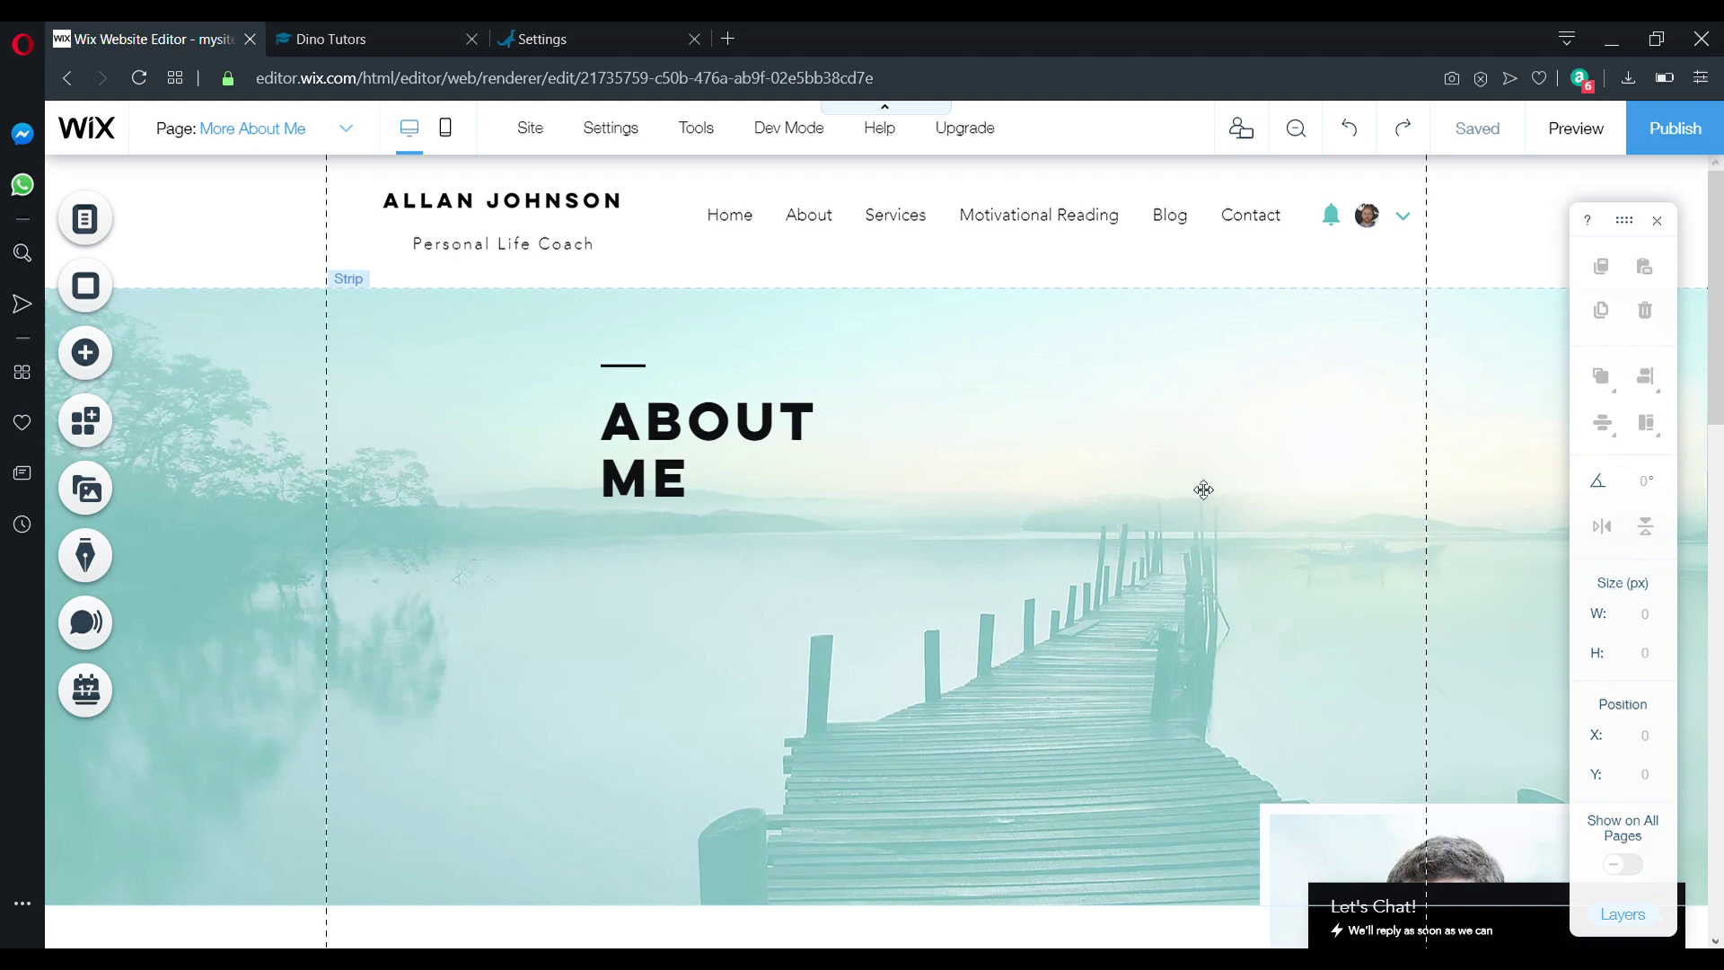
scroll(1201, 490, "down", 3)
scroll(1204, 490, "down", 5)
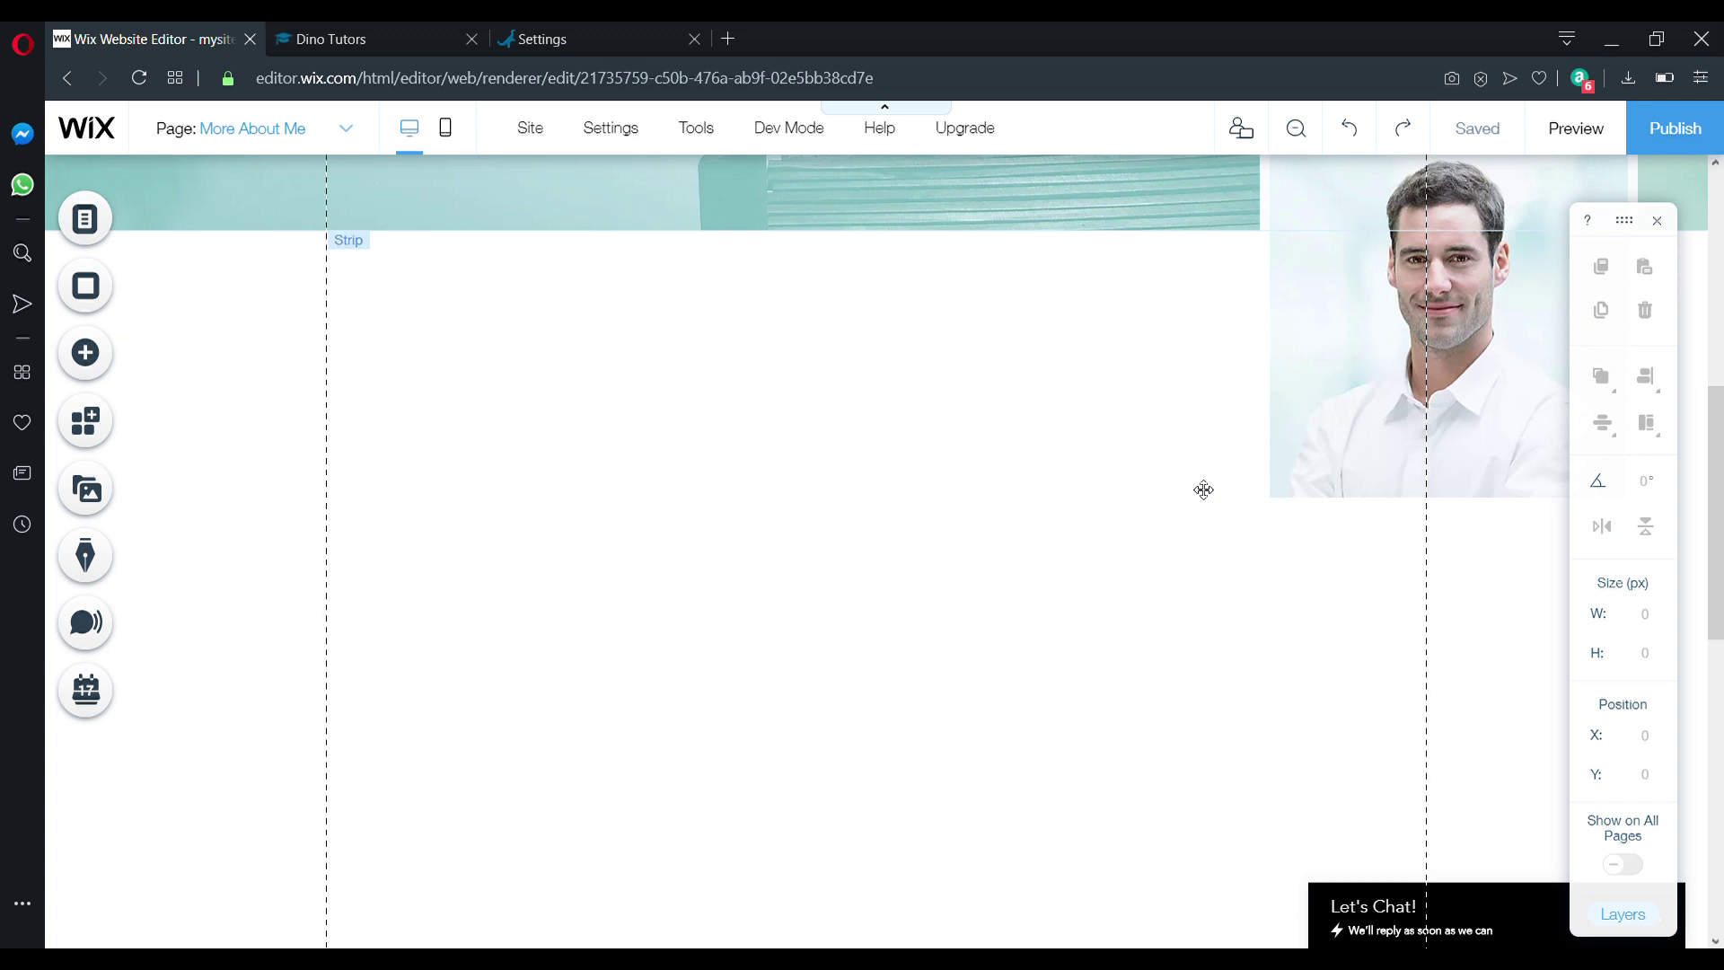
left_click(782, 397)
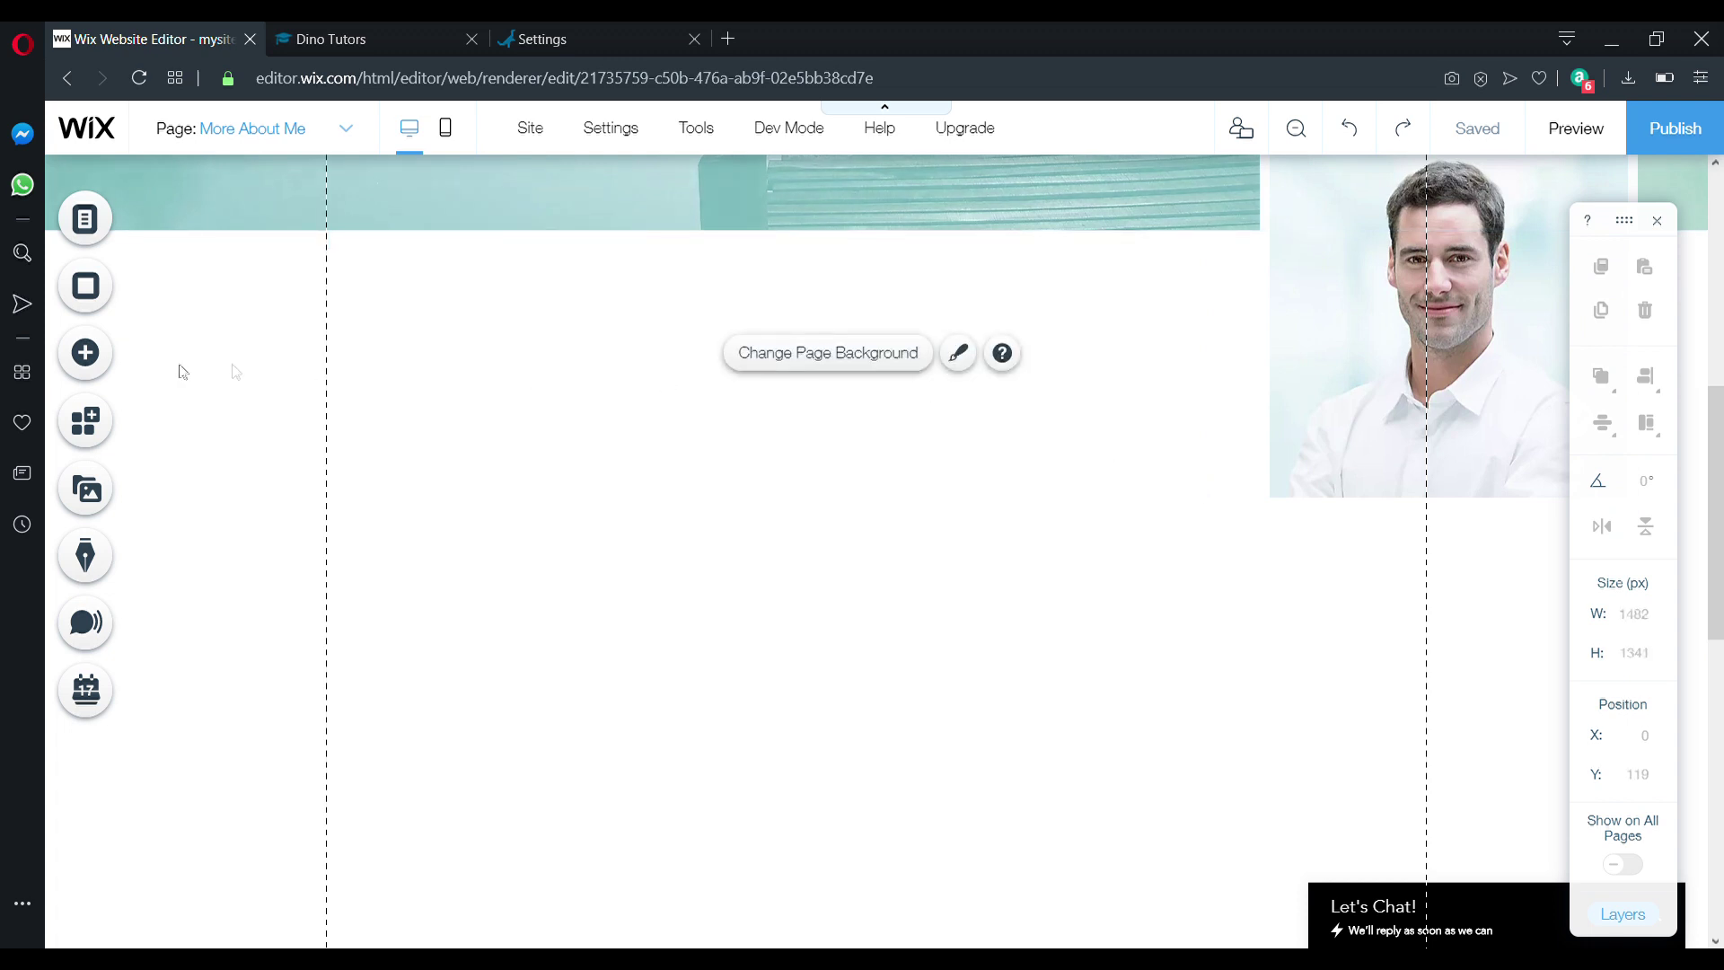
left_click(85, 359)
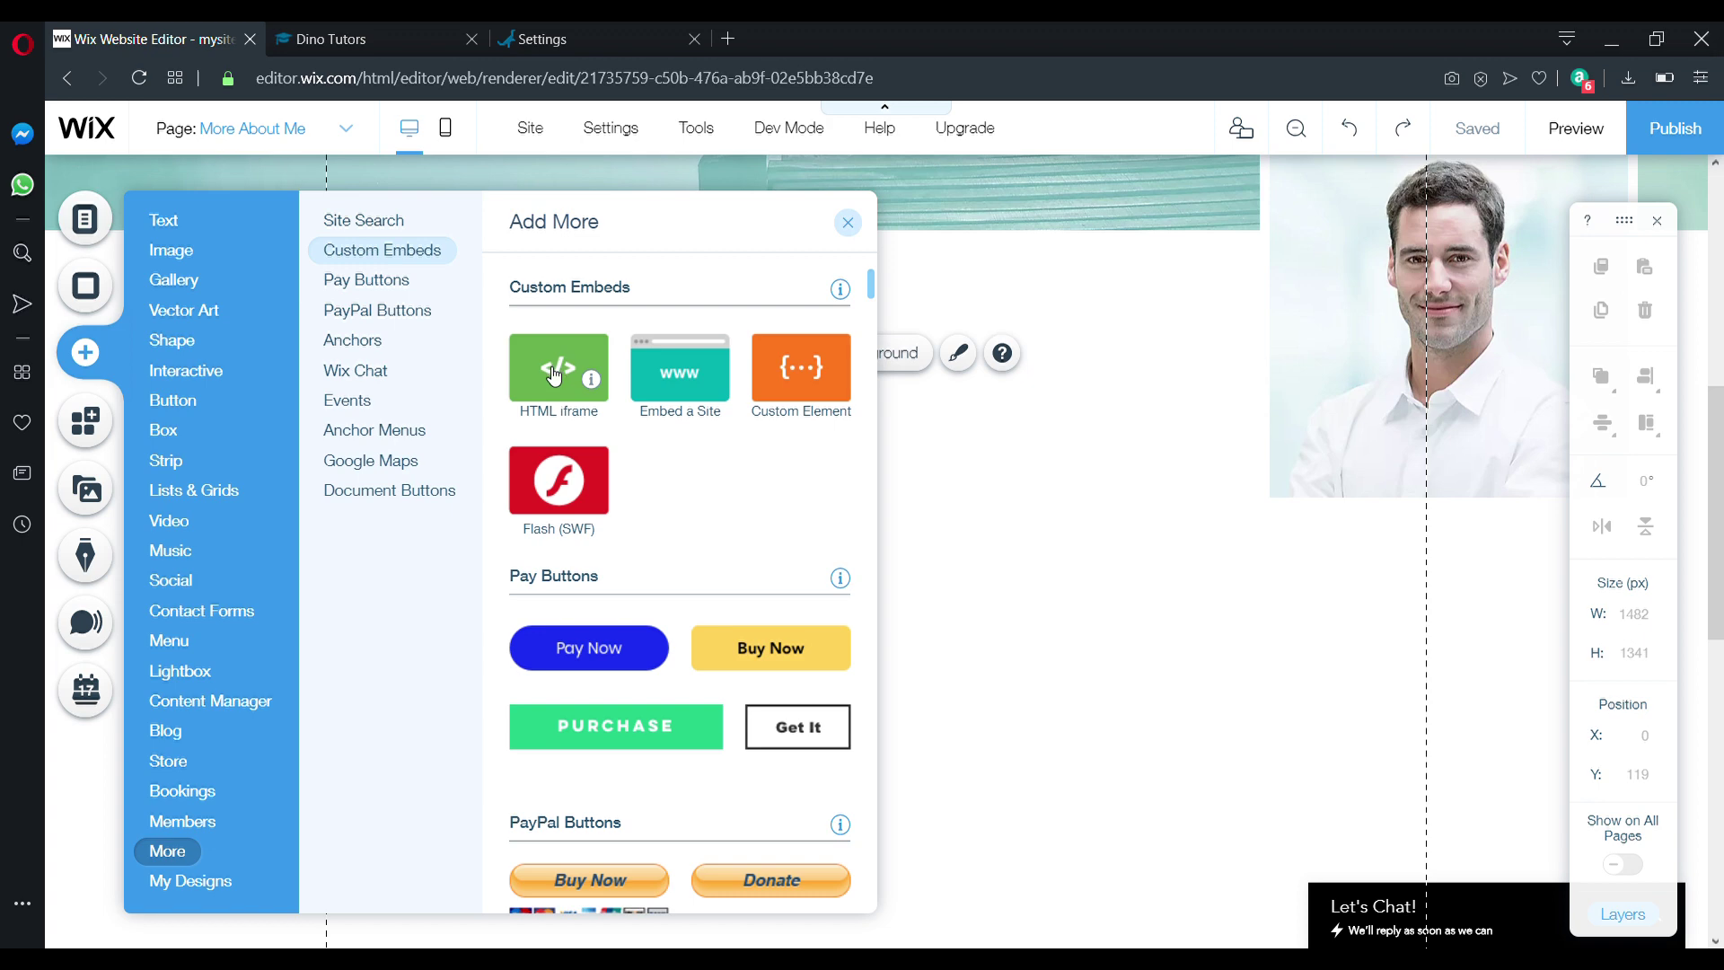
left_click(555, 374)
scroll(555, 377, "down", 5)
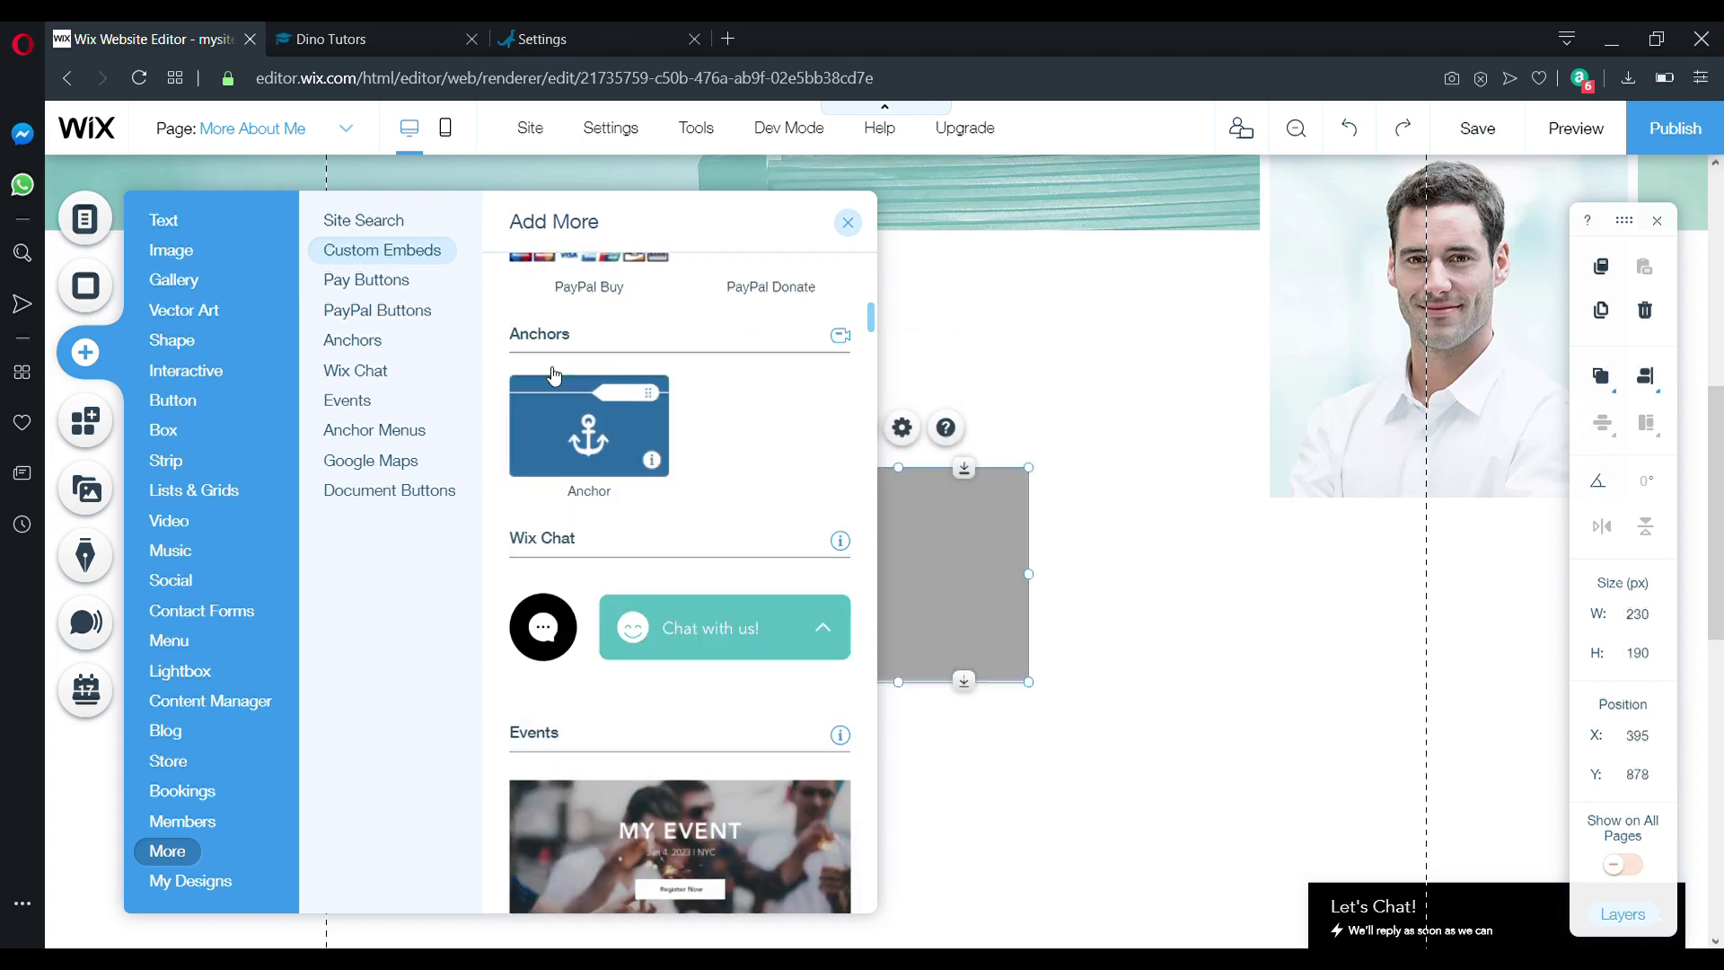
left_click(848, 223)
Resize the HTML embed box to 767×741
left_click_drag(769, 468, 354, 256)
left_click_drag(1035, 705, 1216, 945)
scroll(1249, 823, "down", 3)
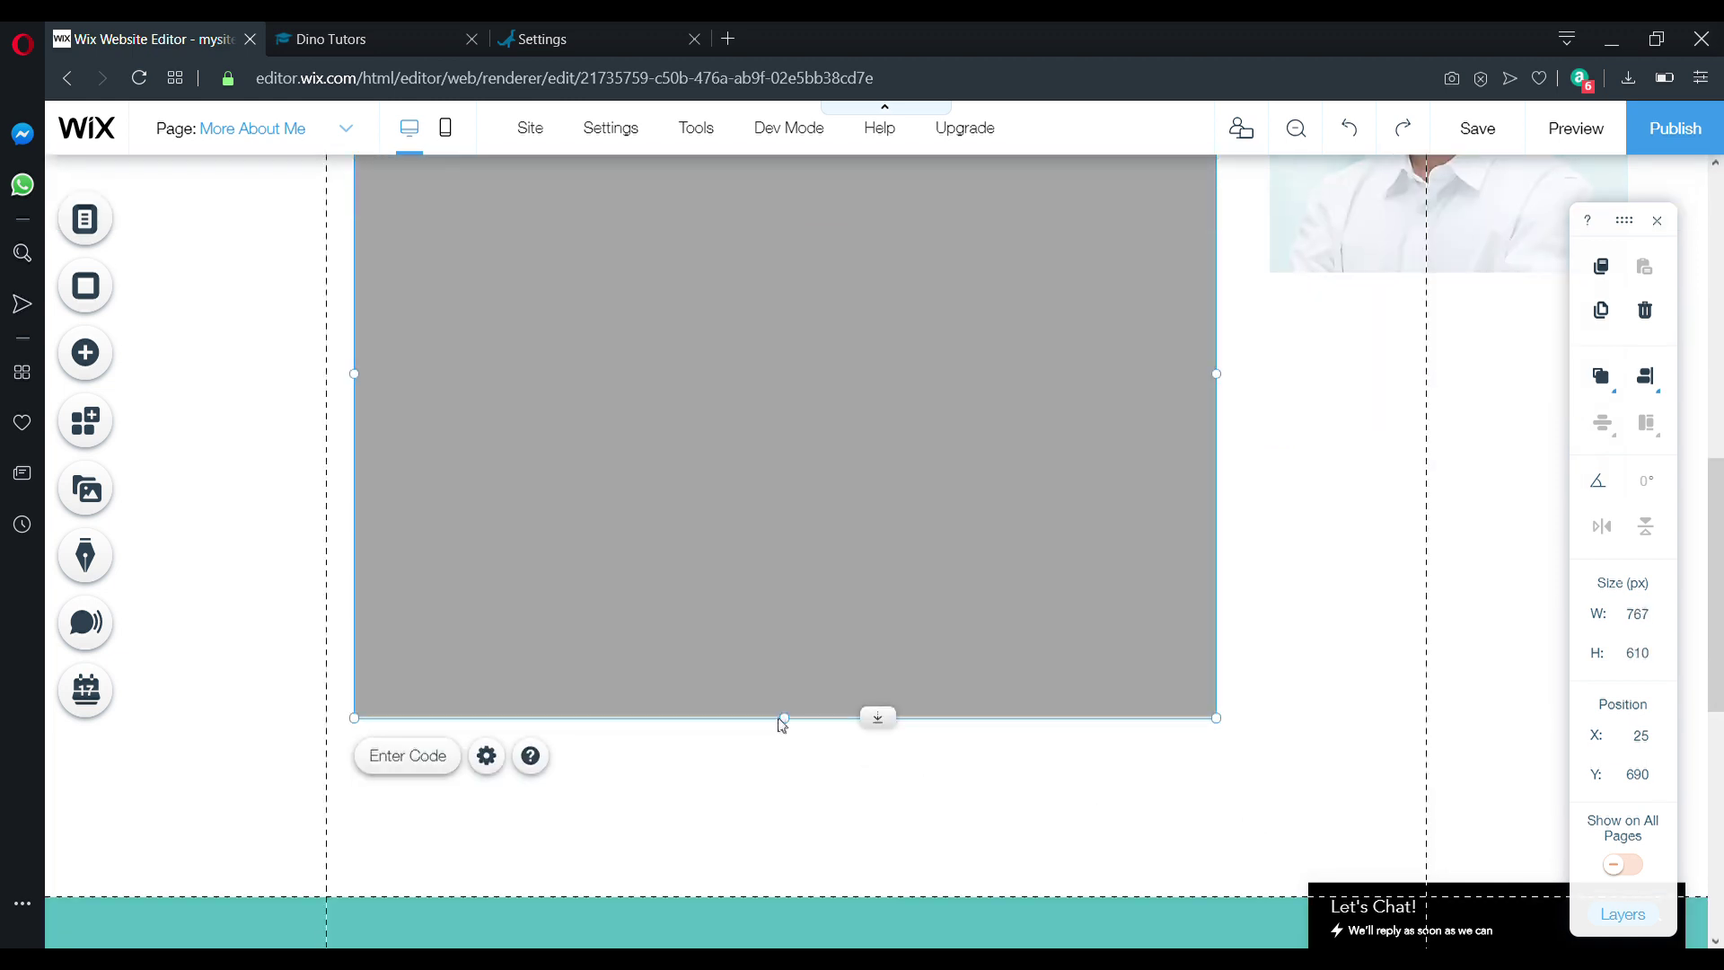
left_click_drag(794, 719, 797, 871)
scroll(1278, 771, "up", 3)
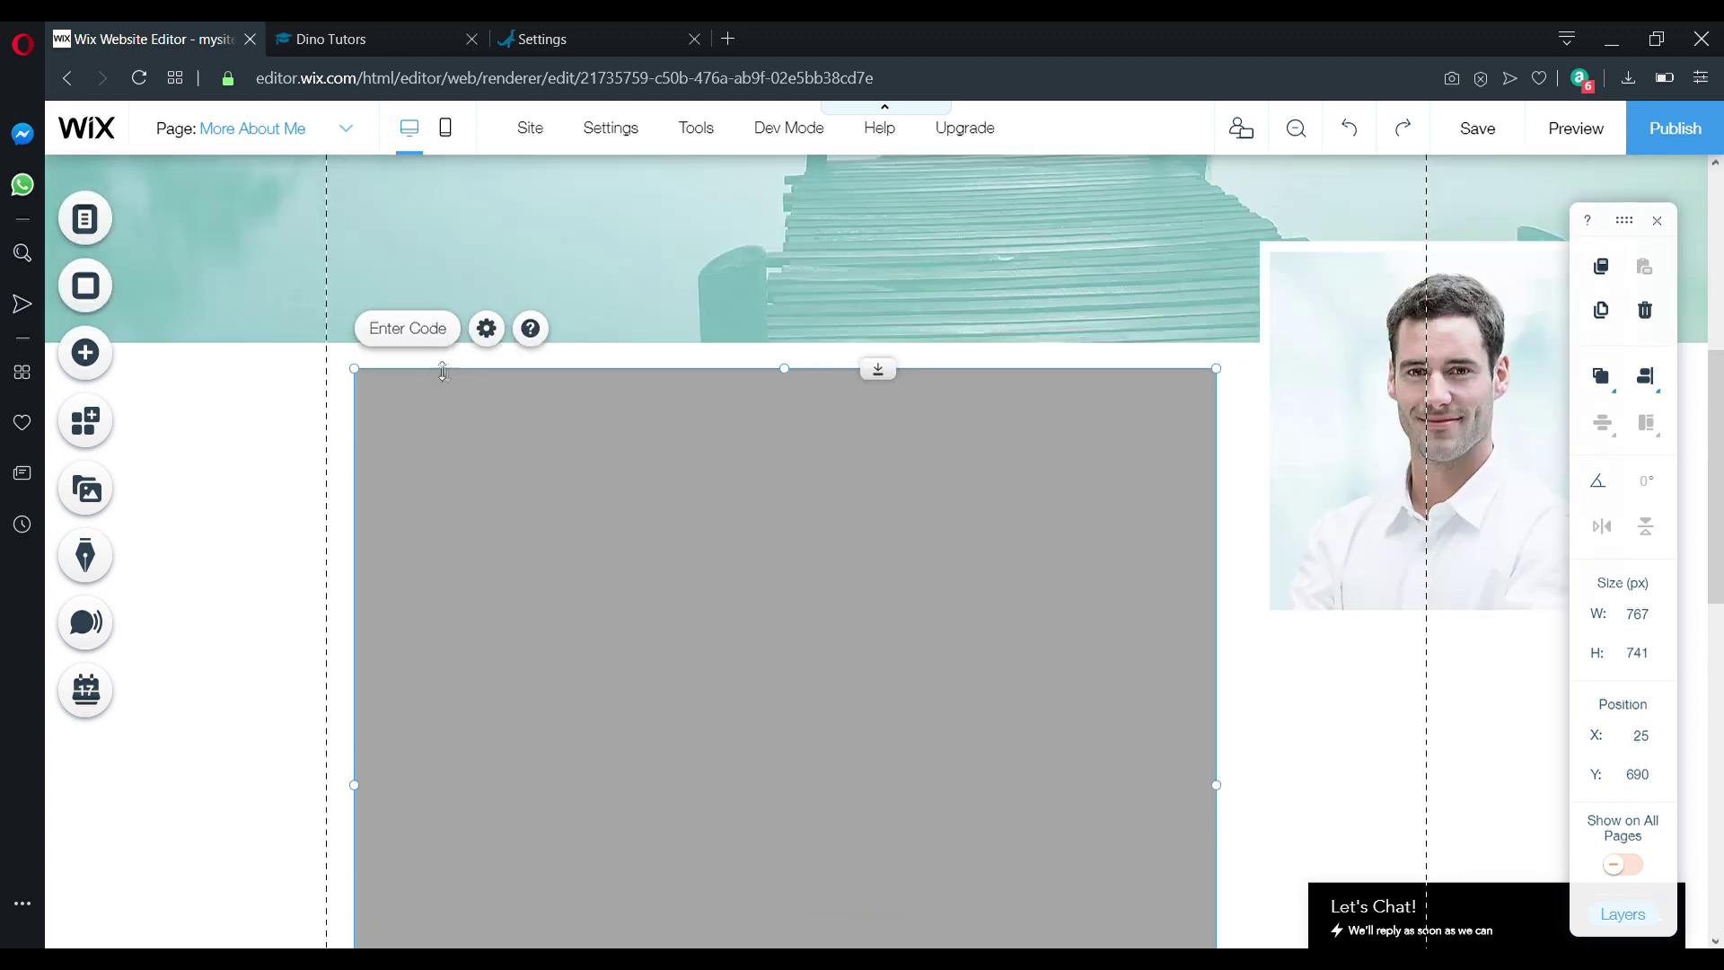
Set the embed to take code and bring up the Dino Tutors site
left_click(410, 329)
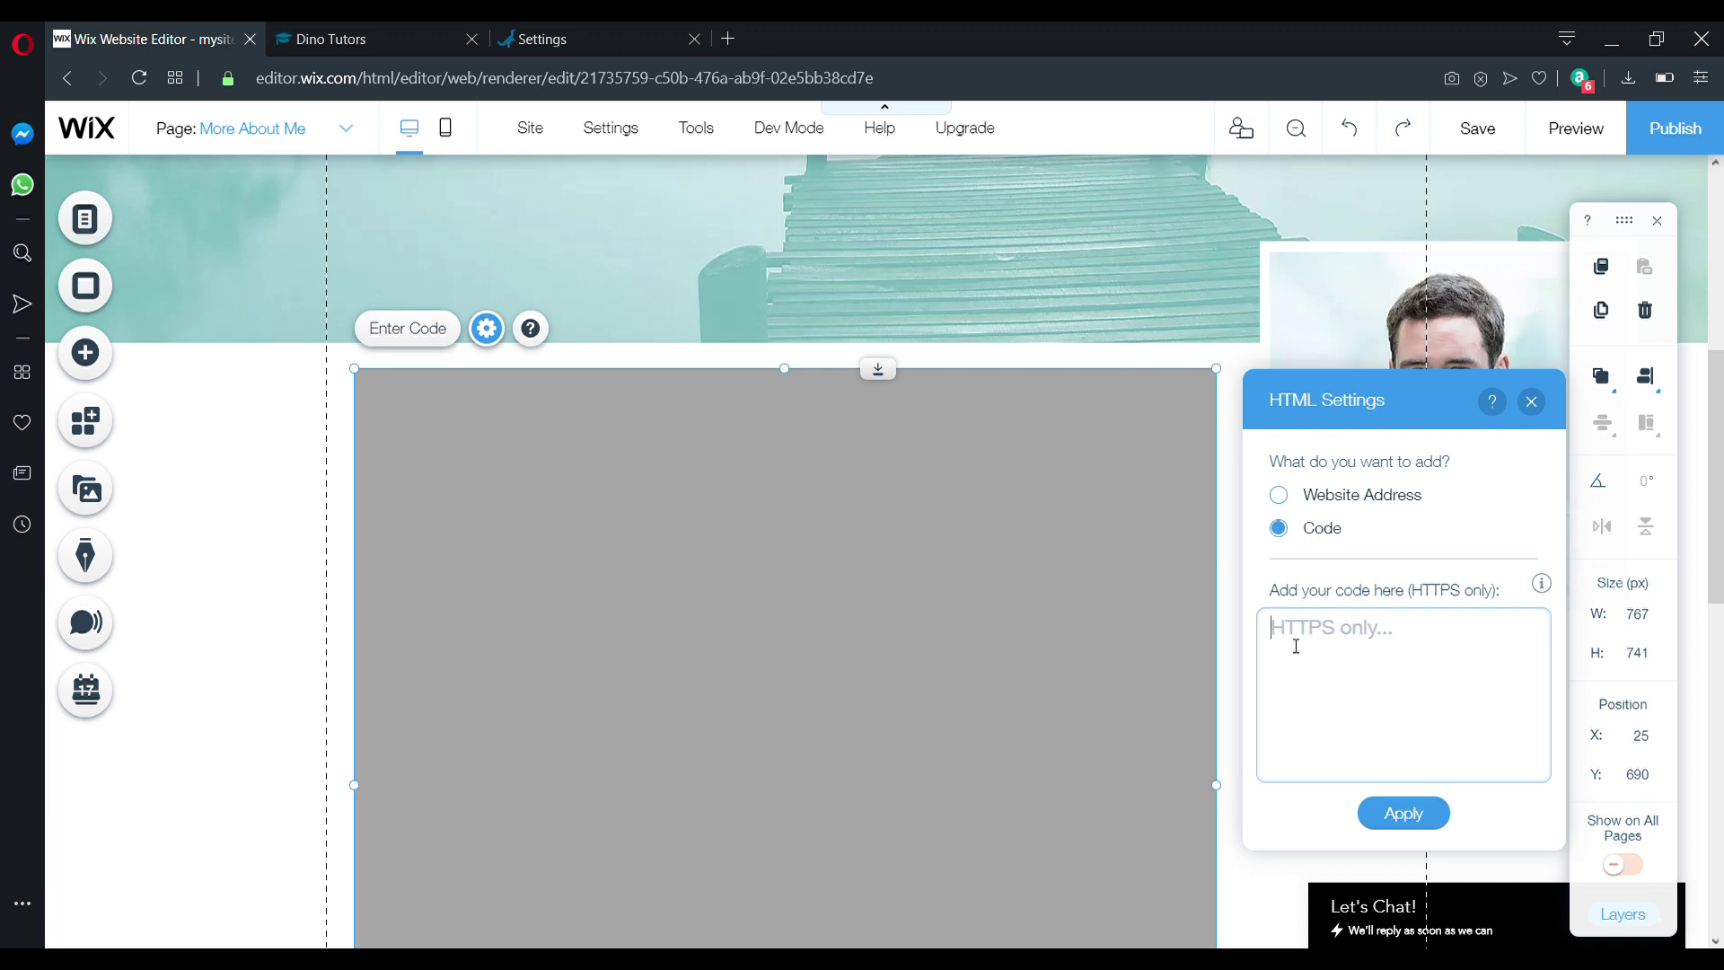
left_click(333, 45)
left_click_drag(257, 79, 364, 82)
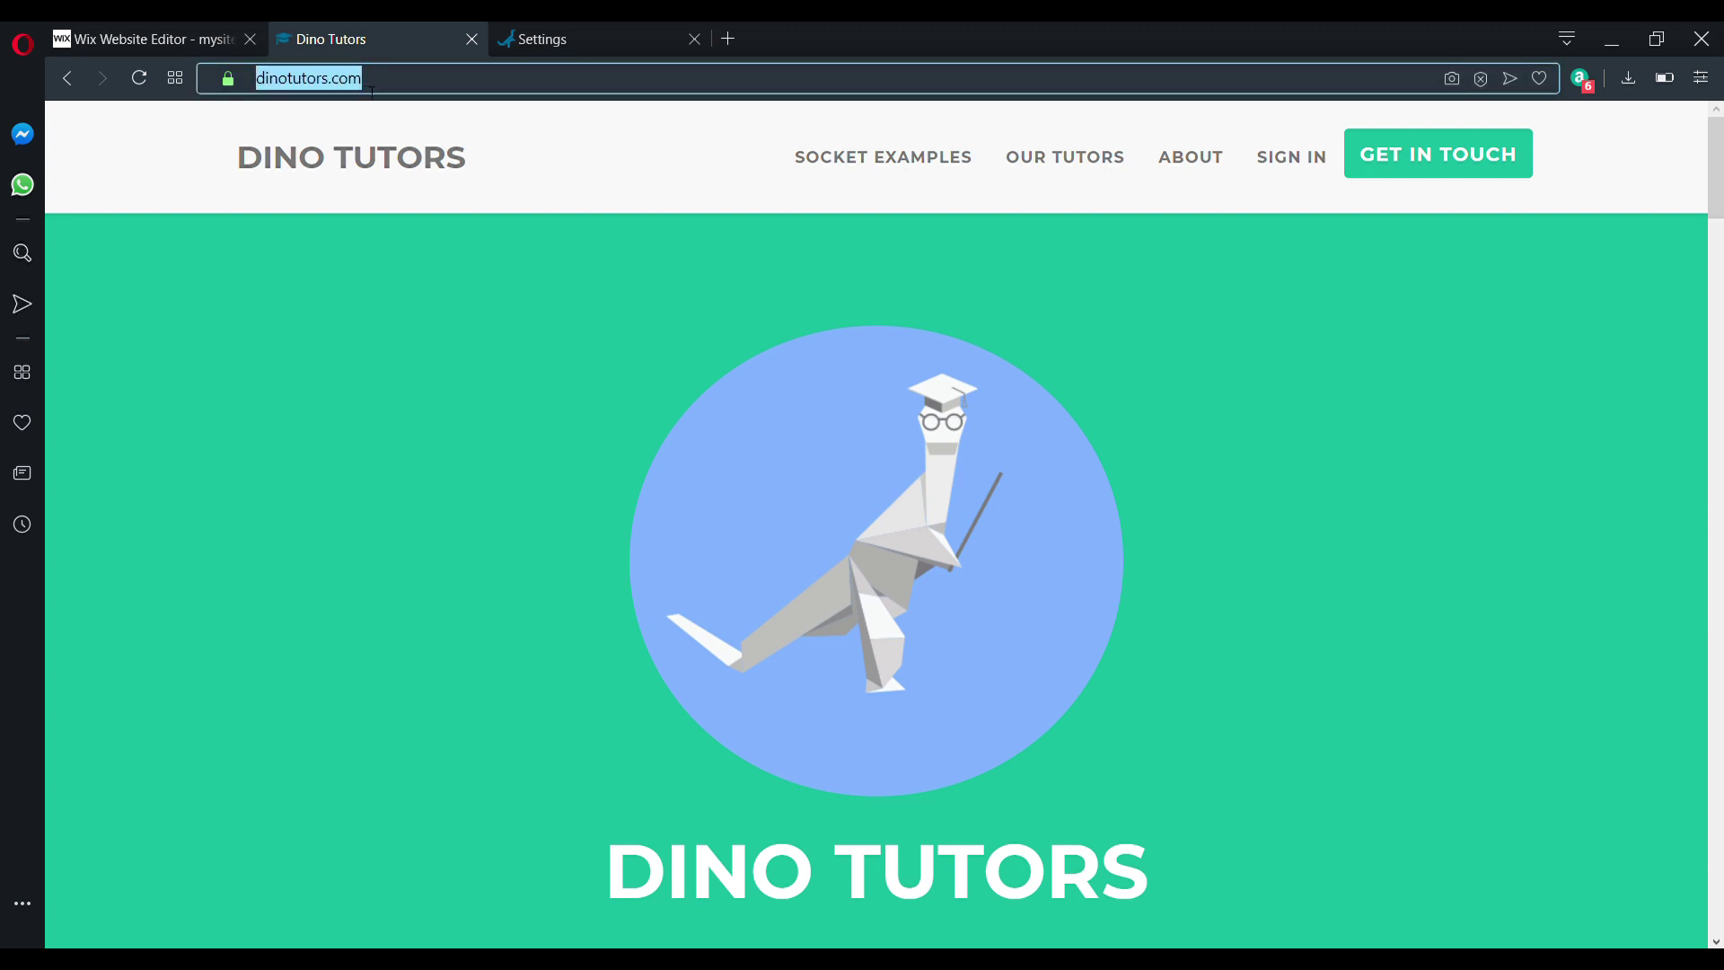
Open Socket Examples > Basic enquiry form example and copy its embed code snippet
left_click(884, 287)
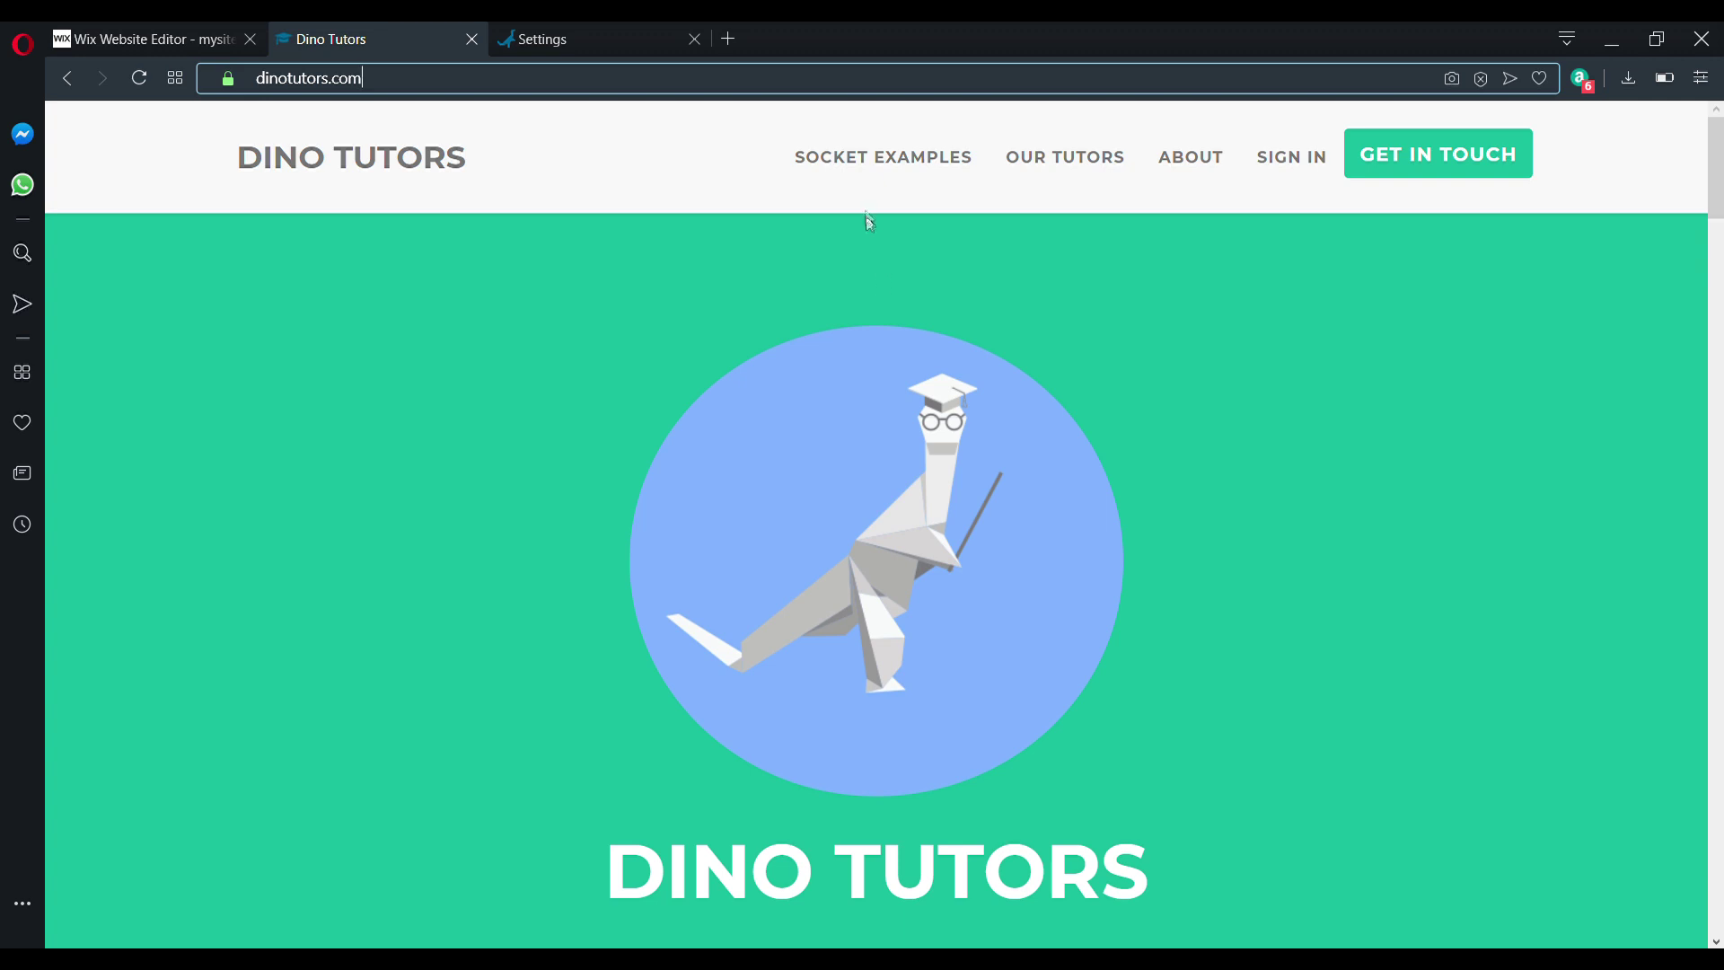
left_click(853, 170)
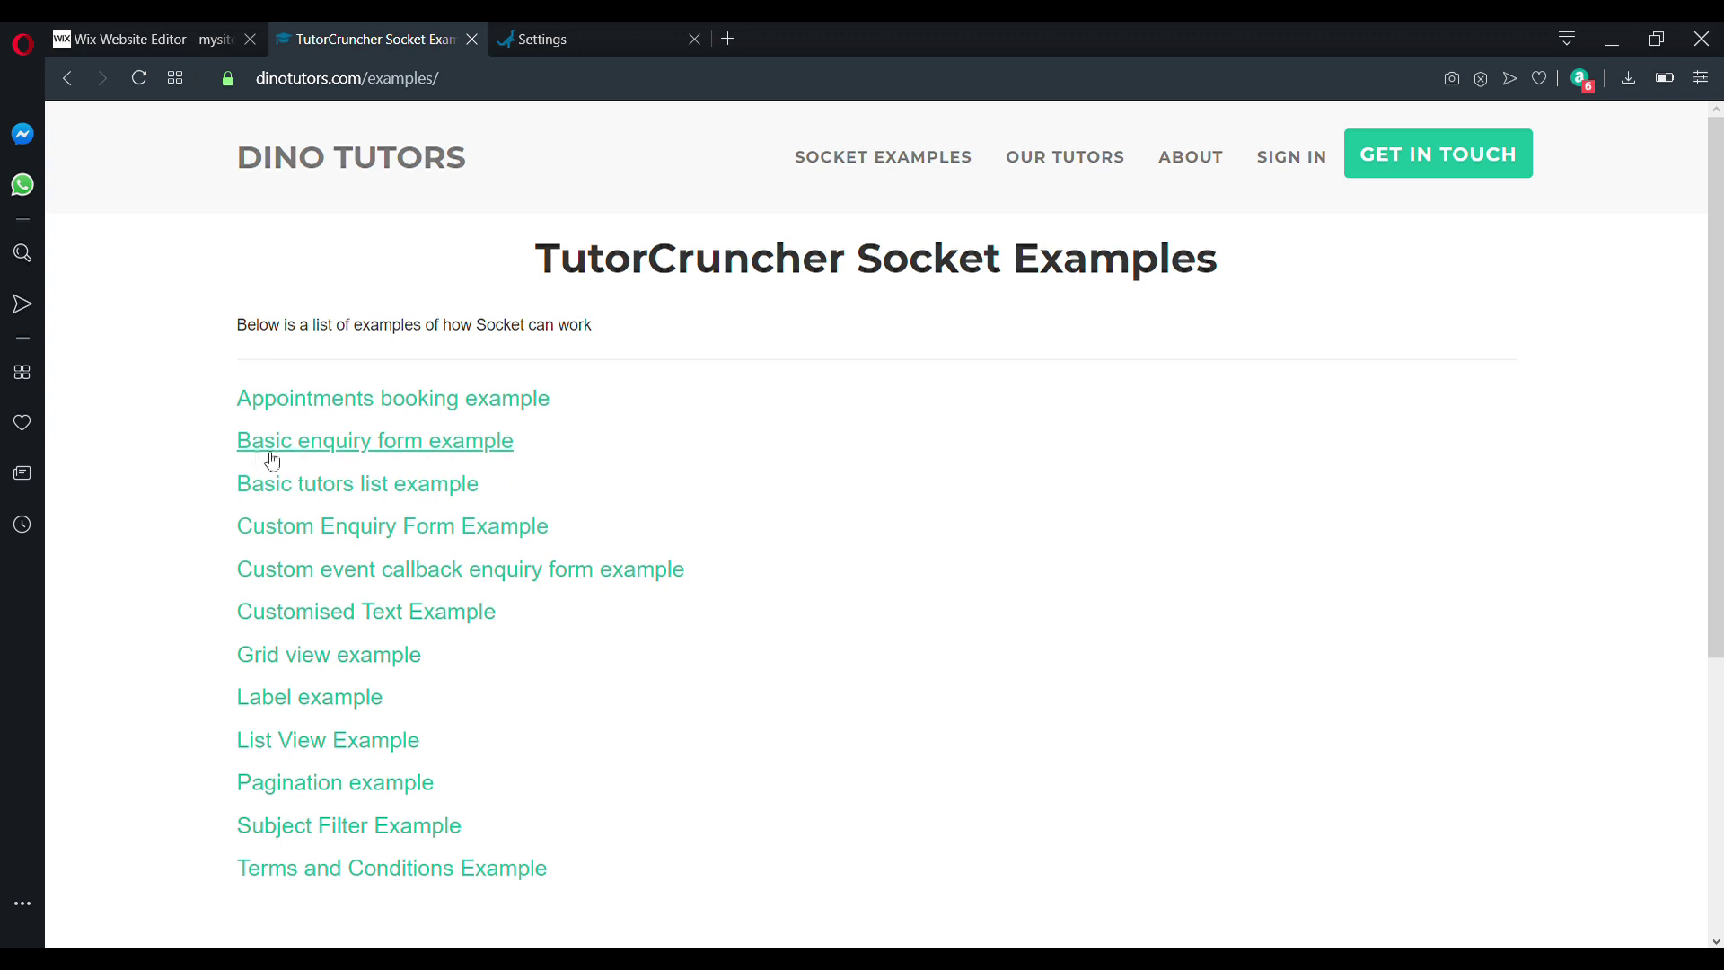
left_click(353, 449)
scroll(1171, 512, "down", 6)
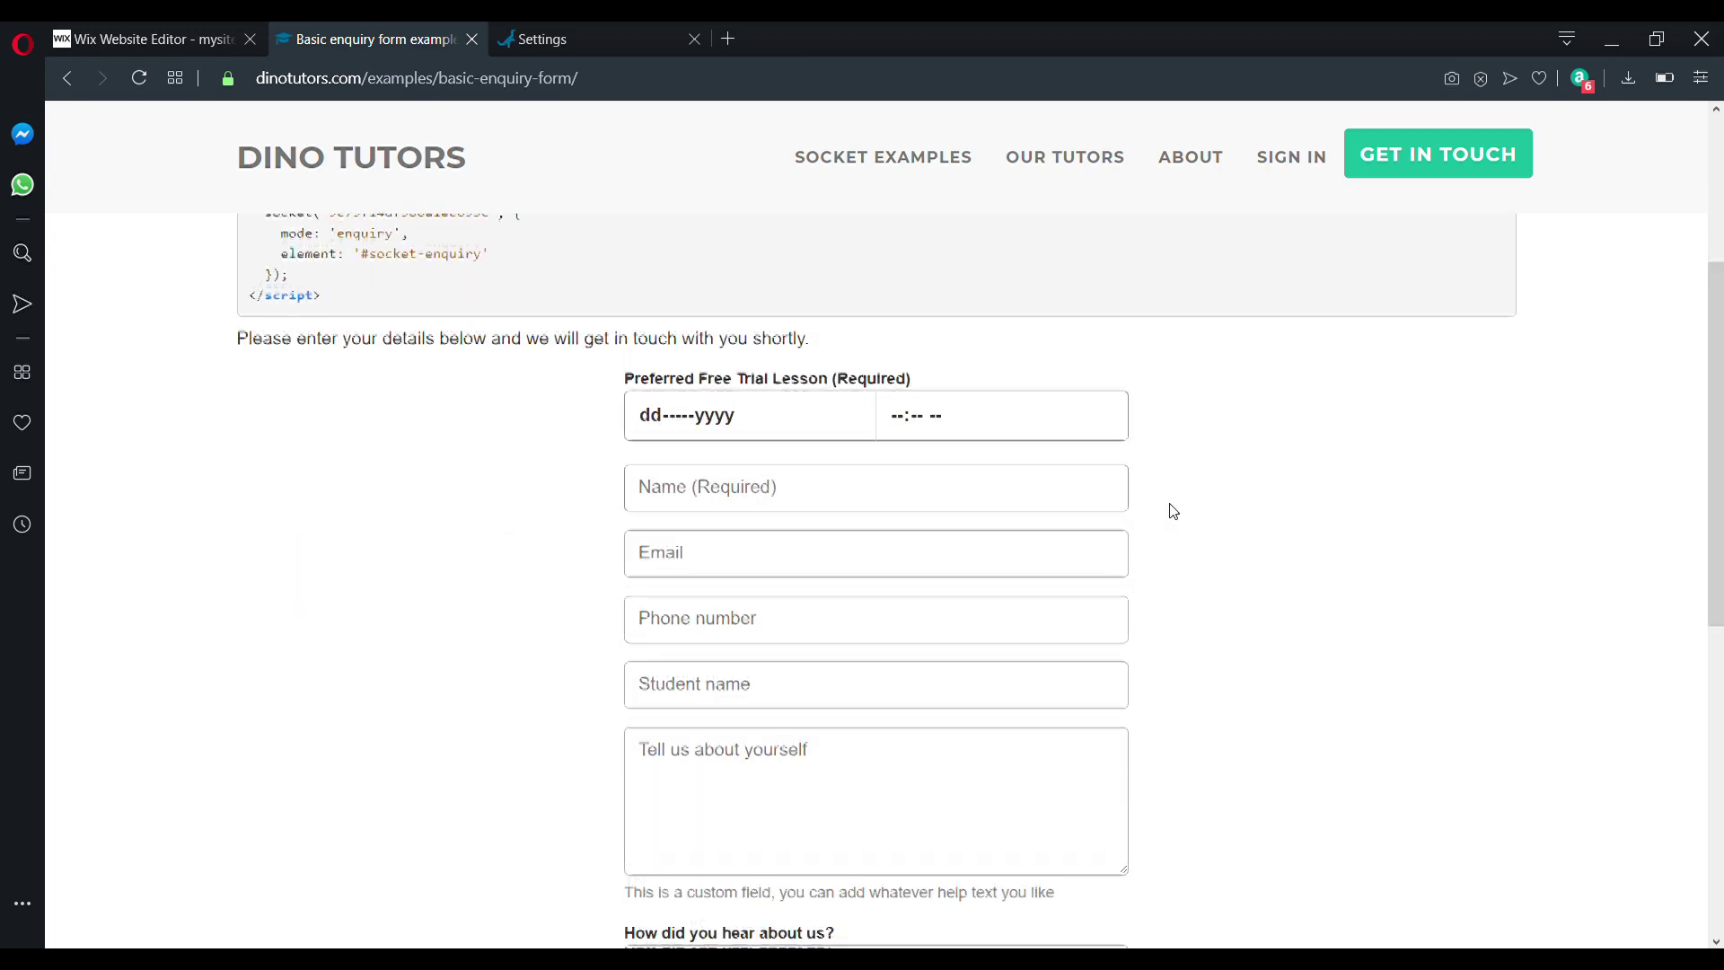
scroll(1121, 782, "down", 2)
scroll(1125, 782, "up", 5)
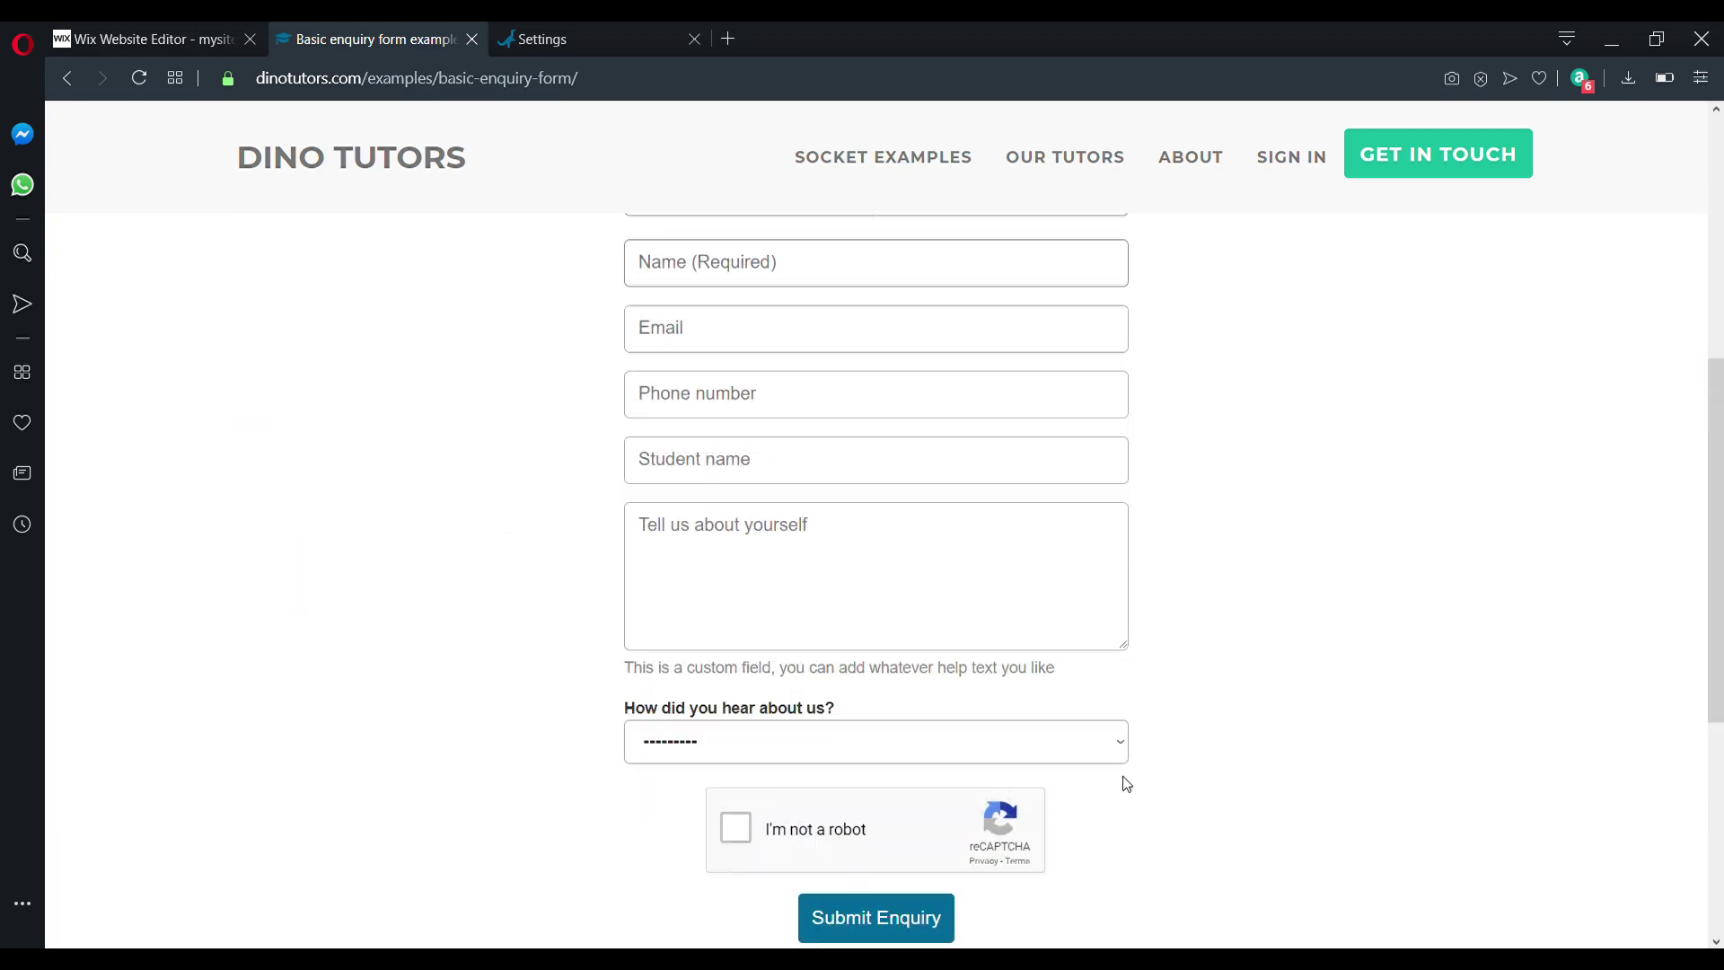
scroll(1129, 786, "down", 2)
scroll(1130, 784, "up", 6)
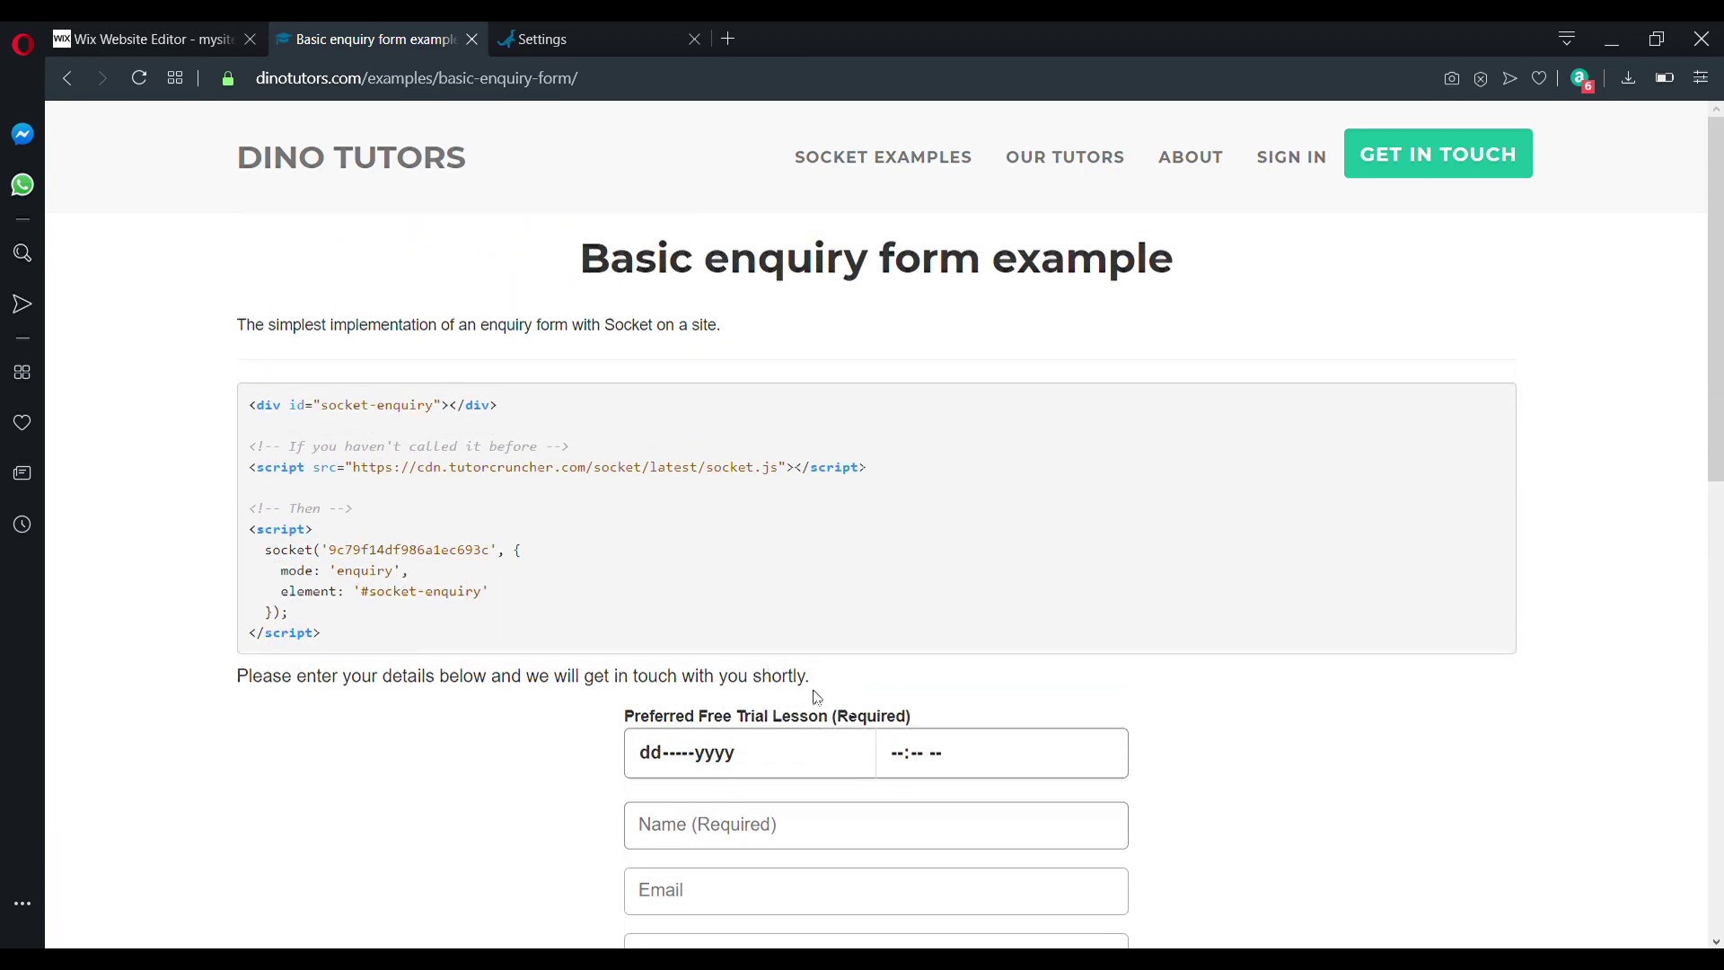
left_click_drag(248, 405, 348, 643)
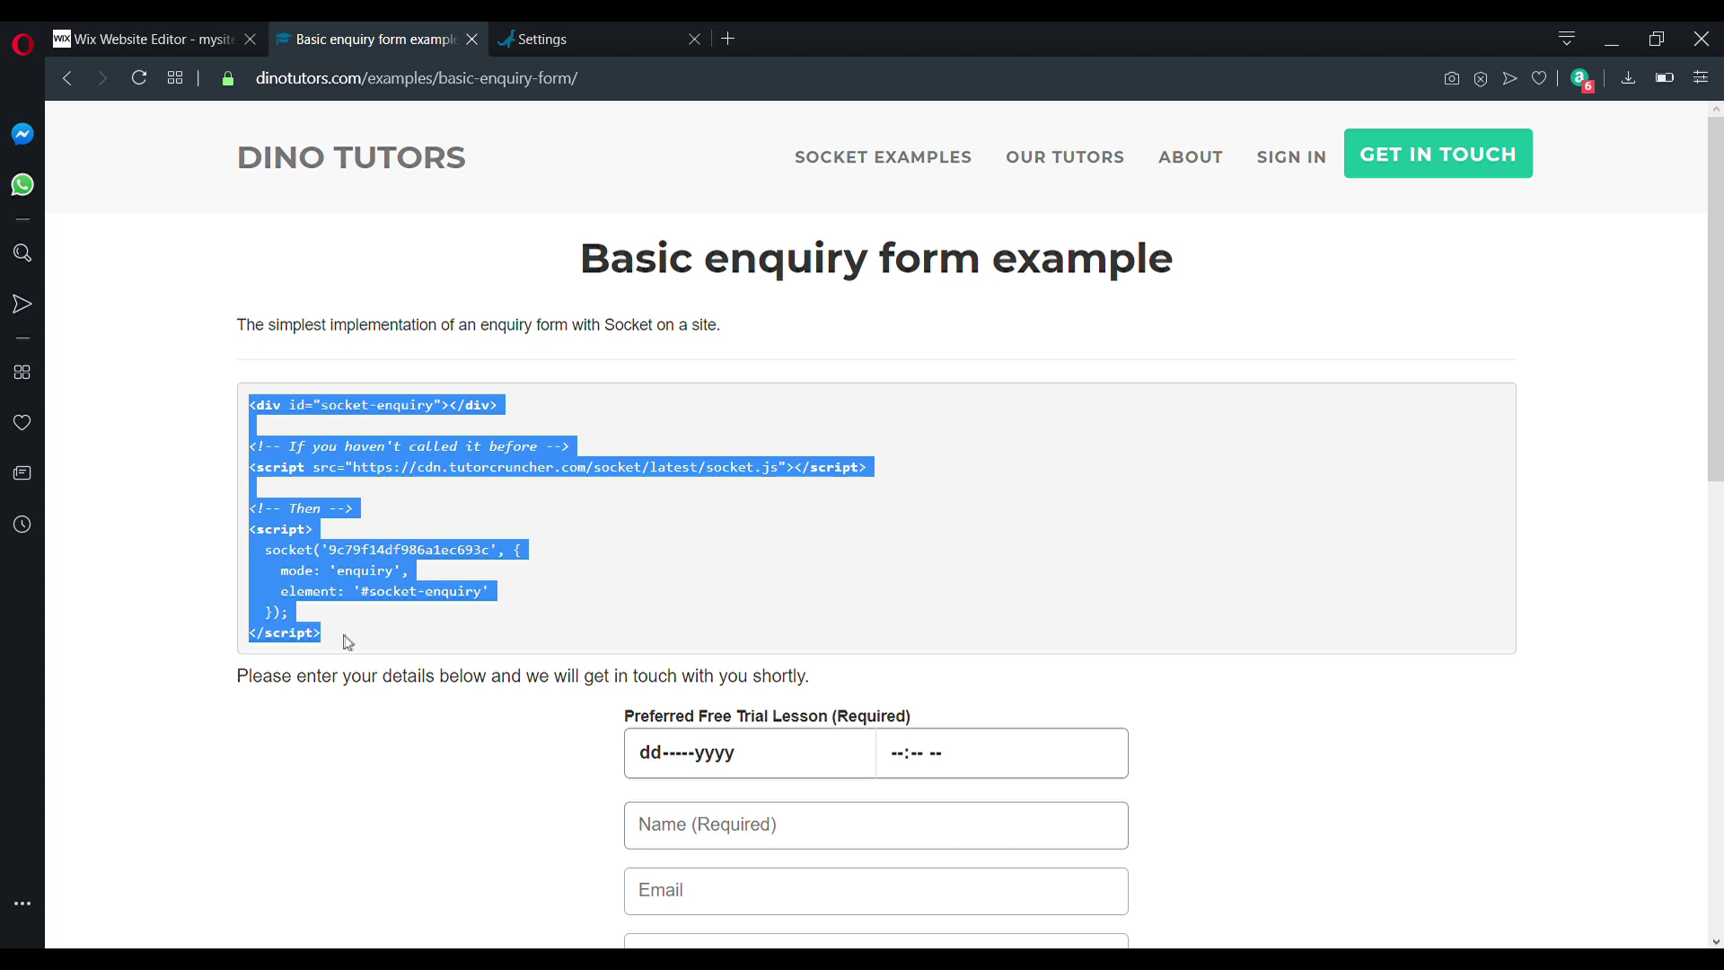
Paste the copied Socket enquiry form code into the HTML embed and apply it
key("ctrl+Tab")
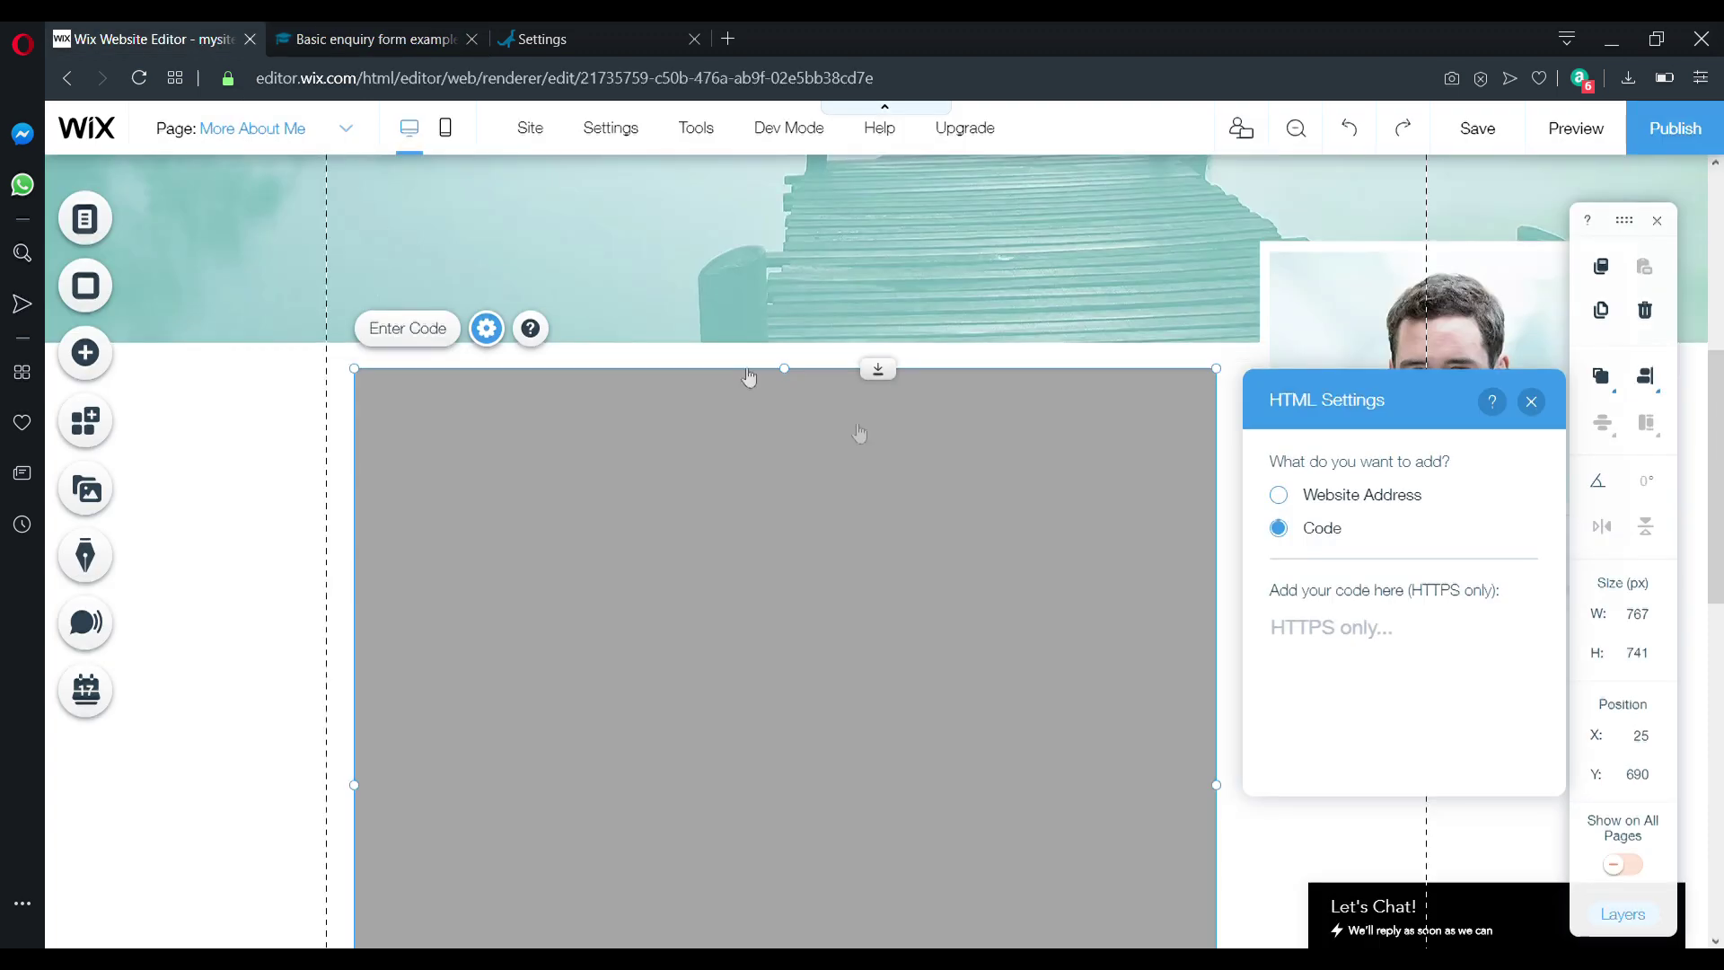
left_click(1346, 639)
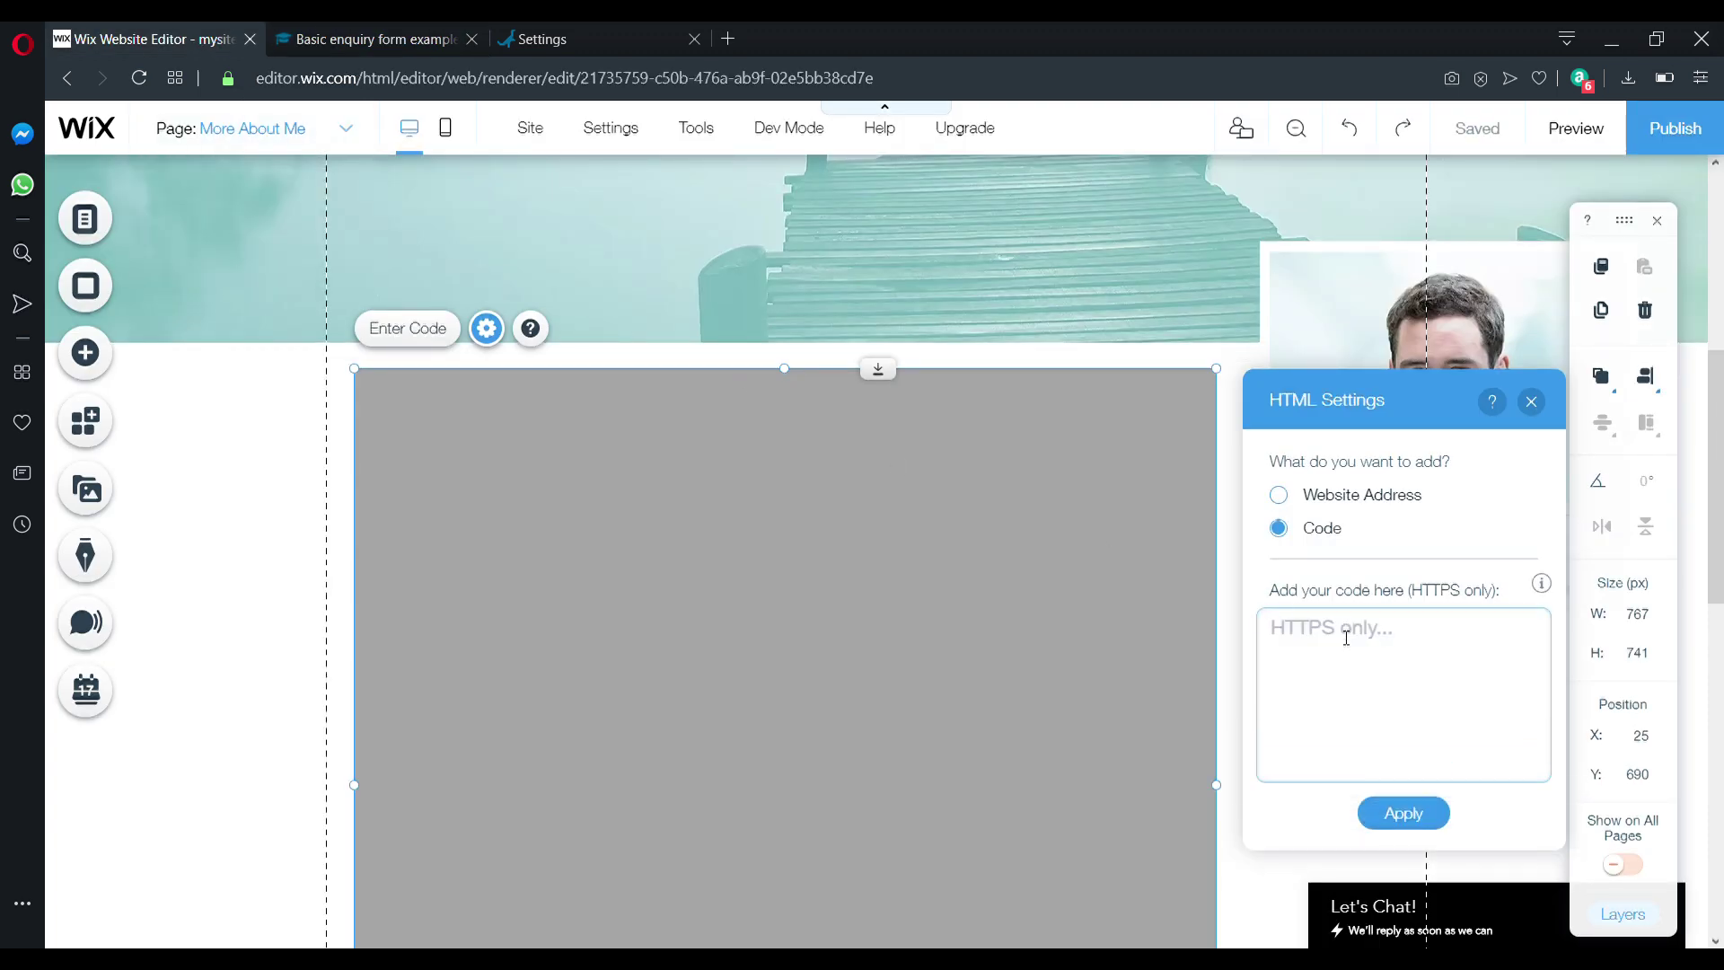
key("ctrl+v")
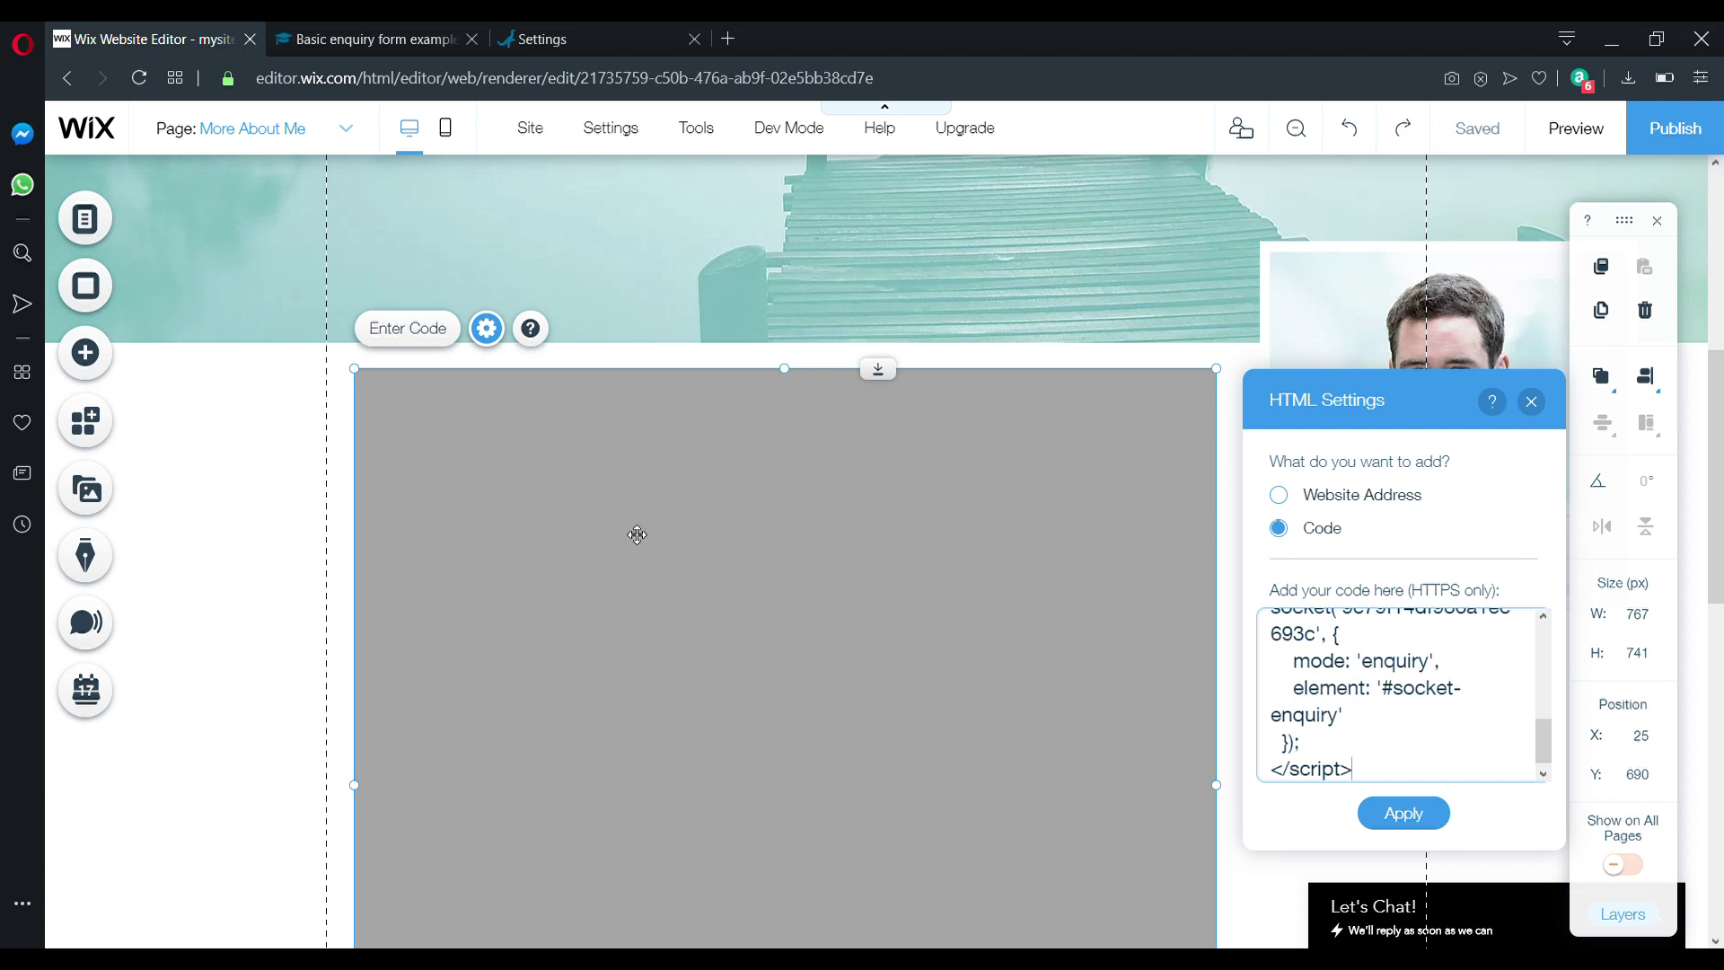
left_click(1406, 817)
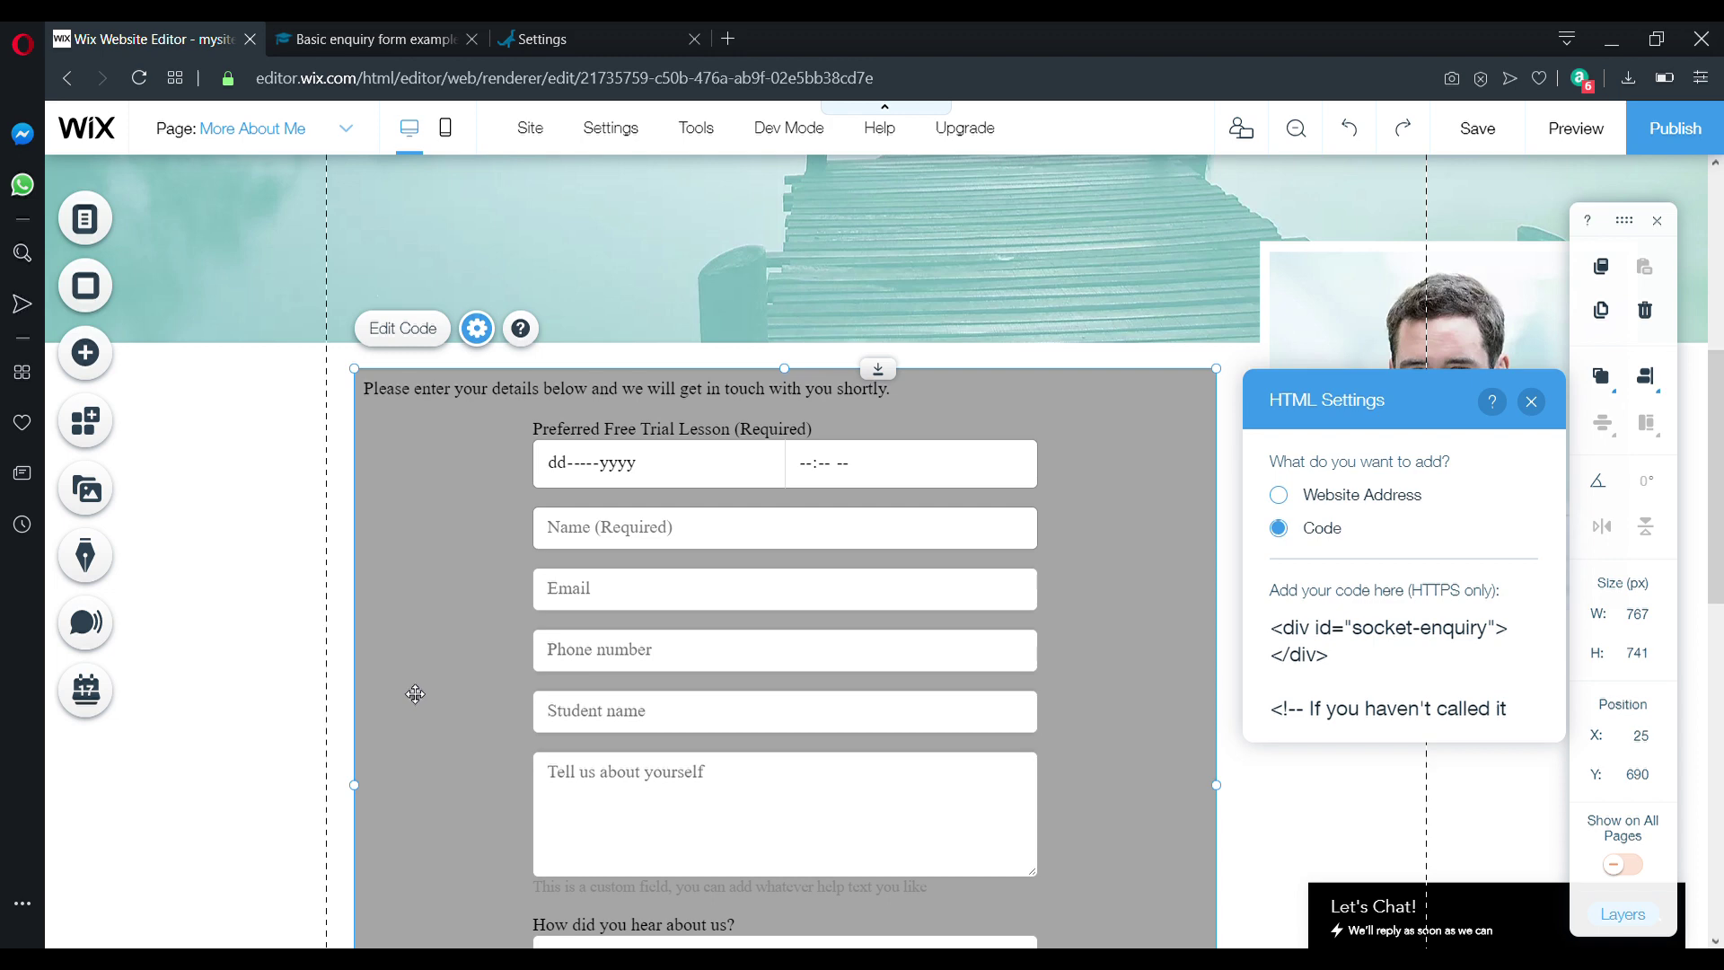
left_click(384, 32)
Select the example's socket key, save the Wix site, and bring up TutorCruncher Settings
left_click(584, 598)
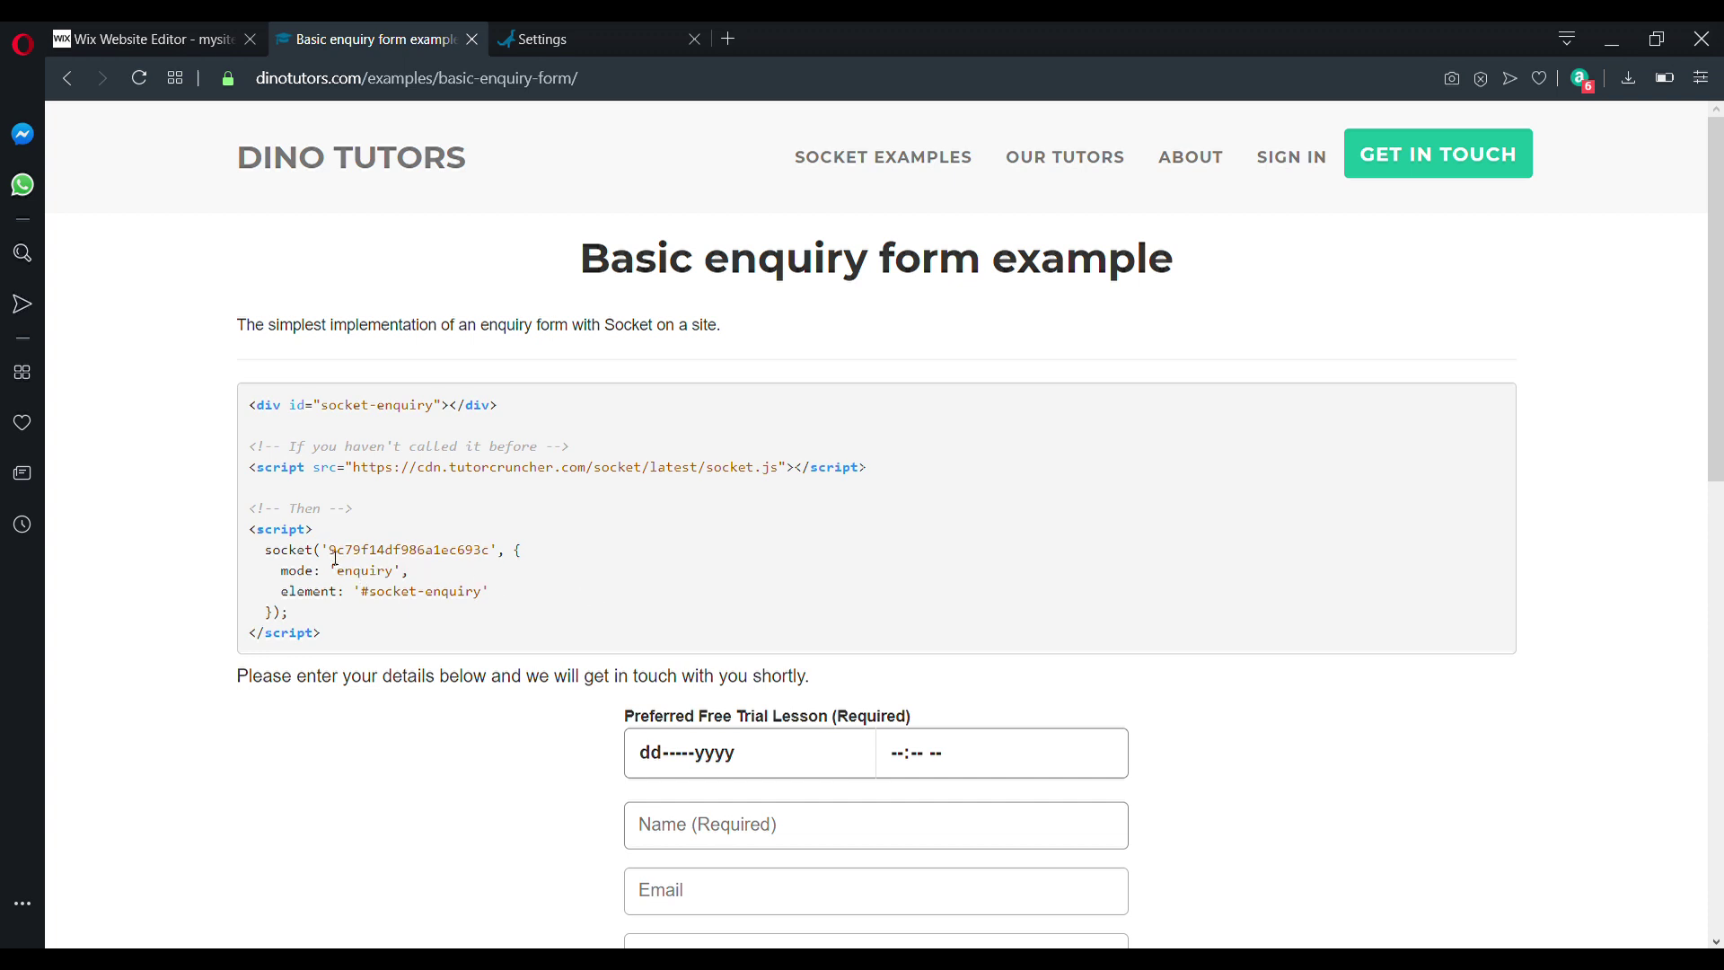
left_click_drag(329, 557, 499, 558)
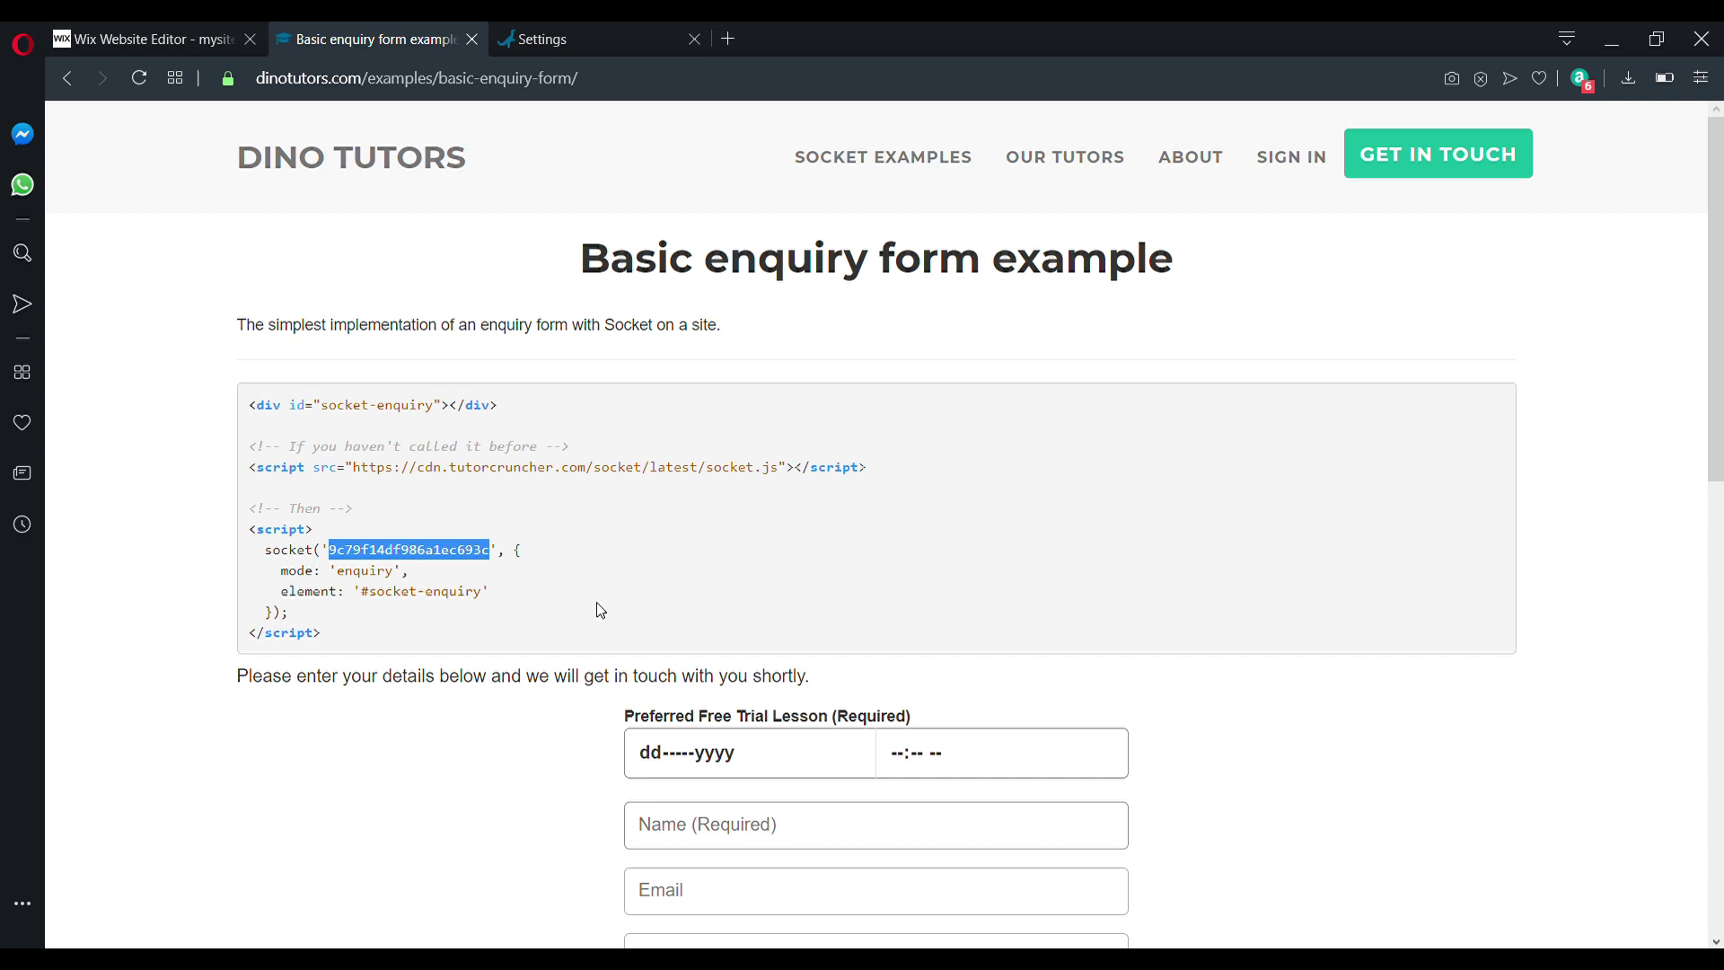
key("ctrl+Tab")
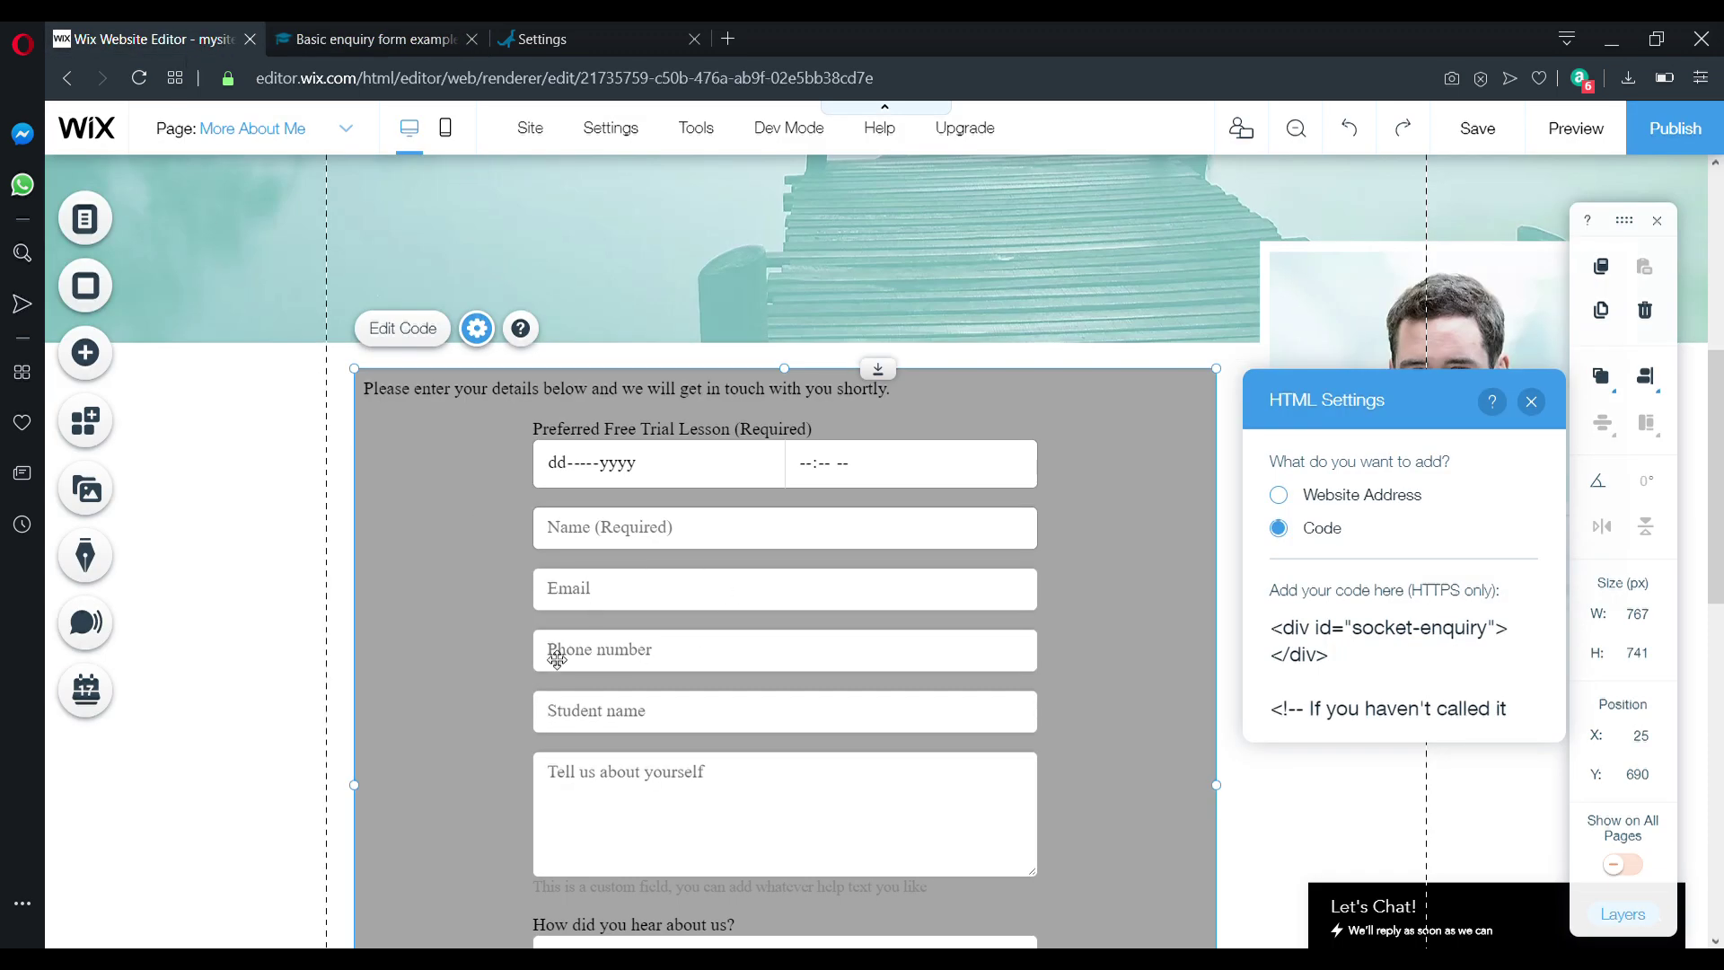
key("ctrl+s")
left_click(395, 36)
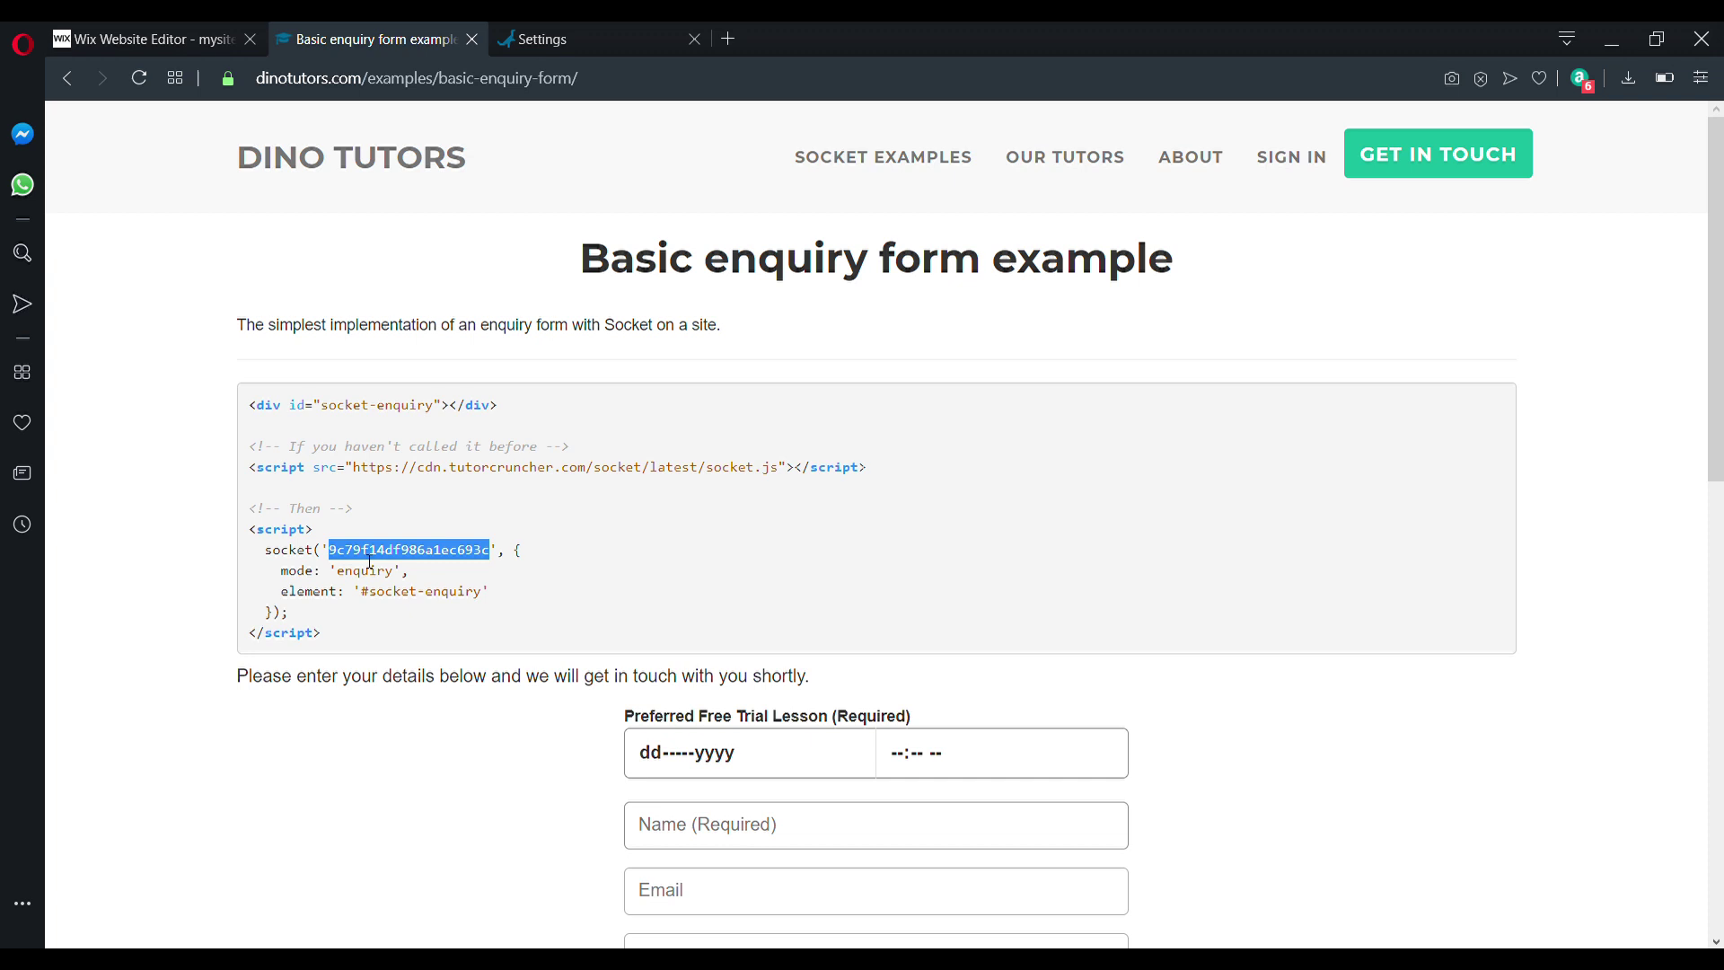
left_click(600, 34)
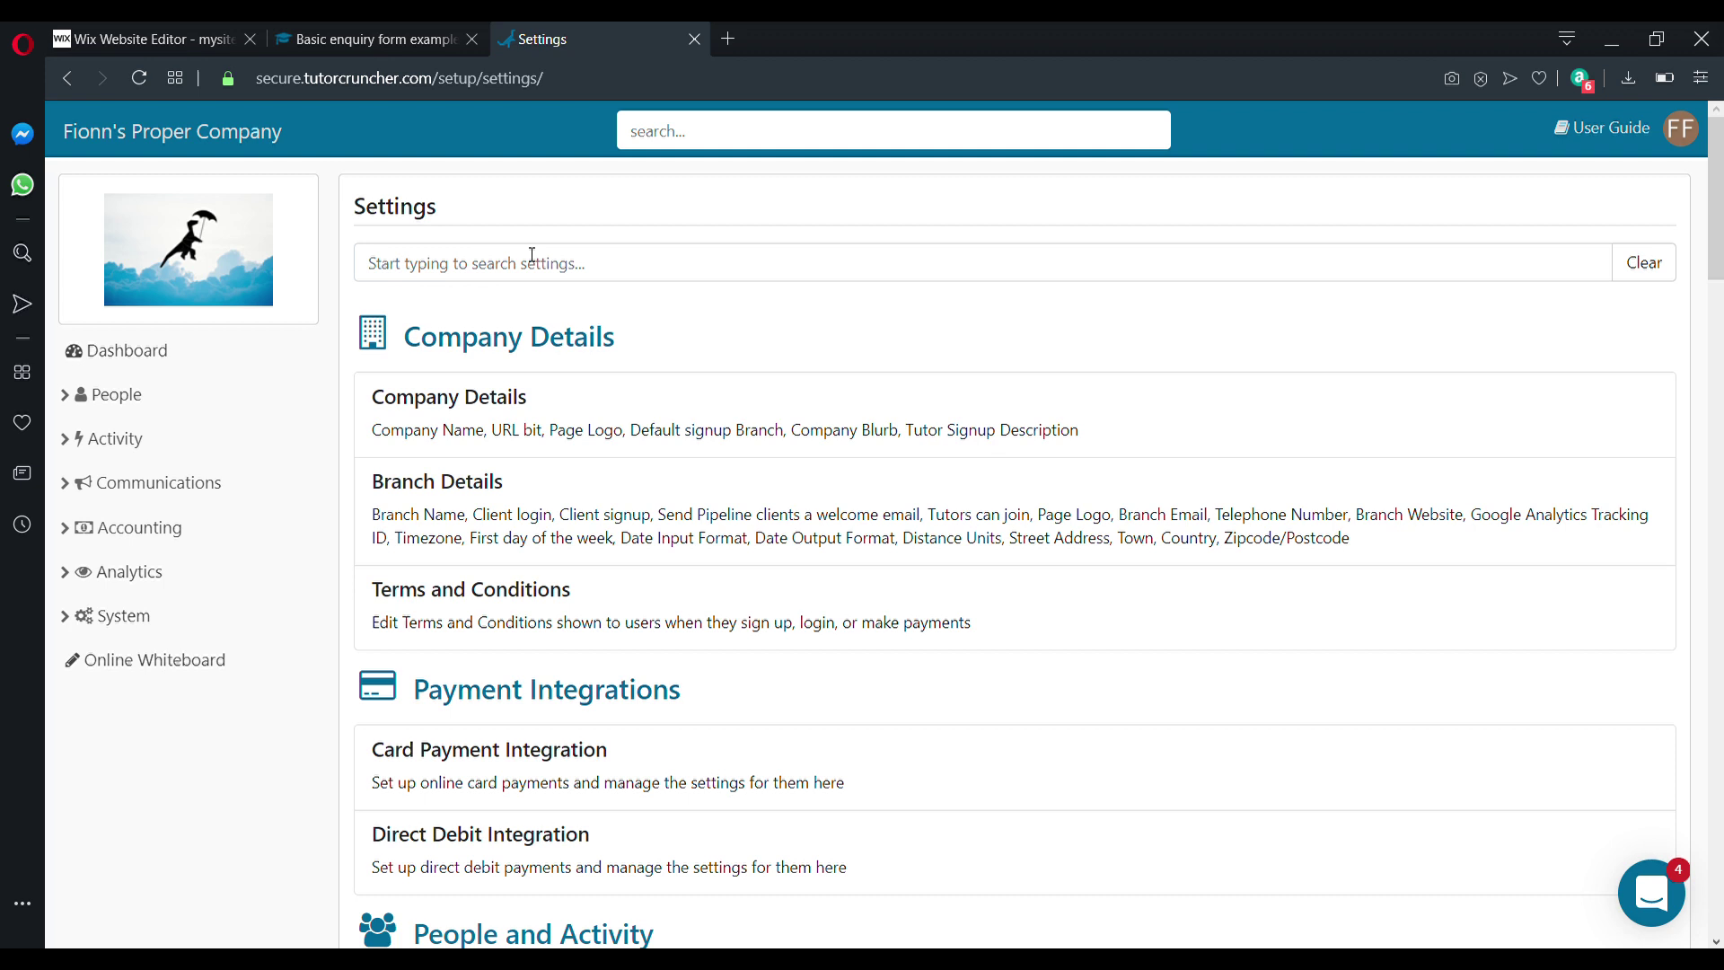
Go to System settings > API Integrations, which lists 'No Integrations found'
left_click(160, 624)
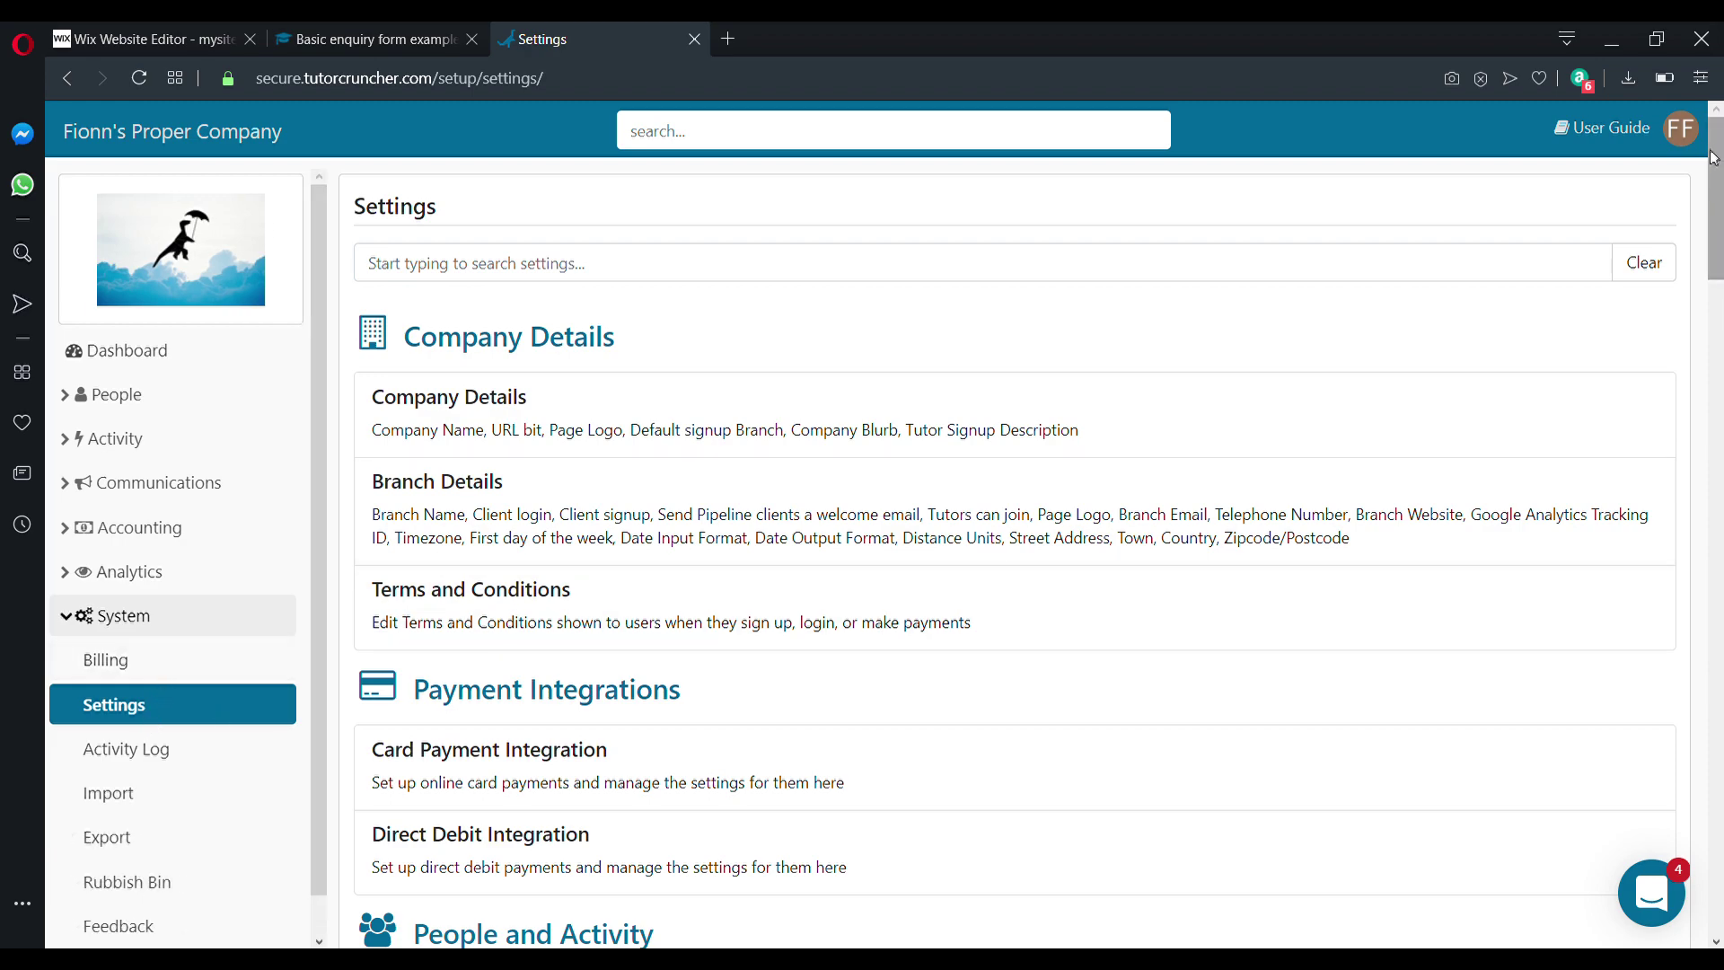
left_click_drag(1717, 133, 1706, 889)
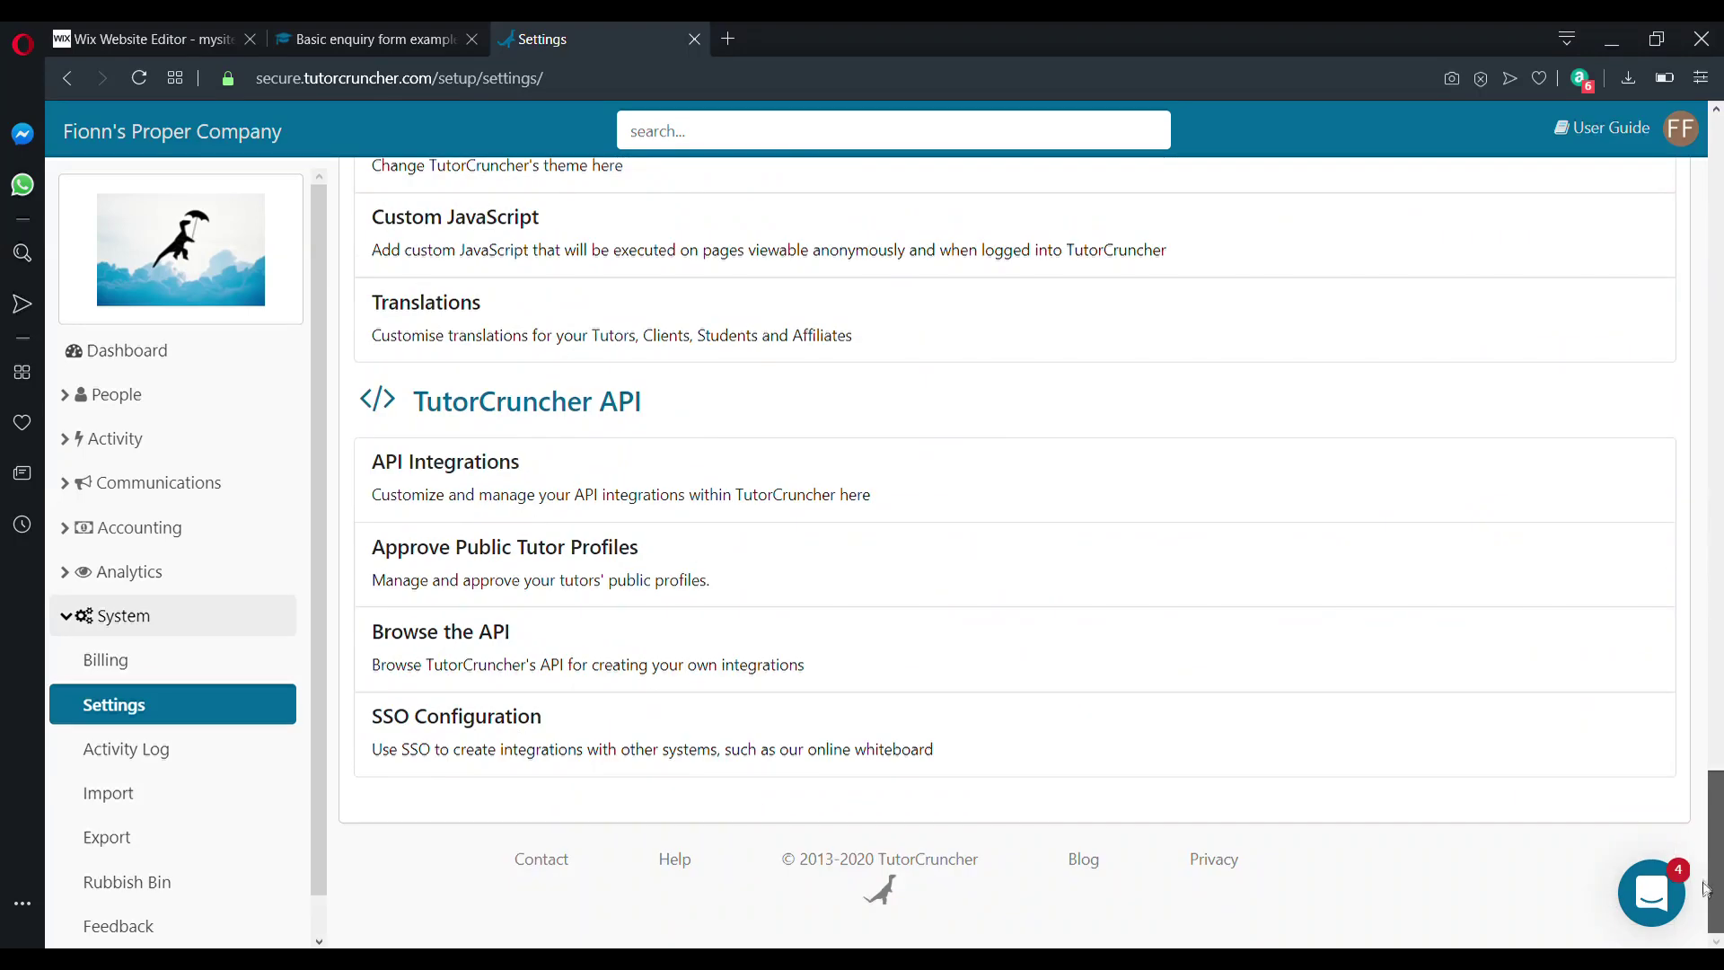
left_click(482, 480)
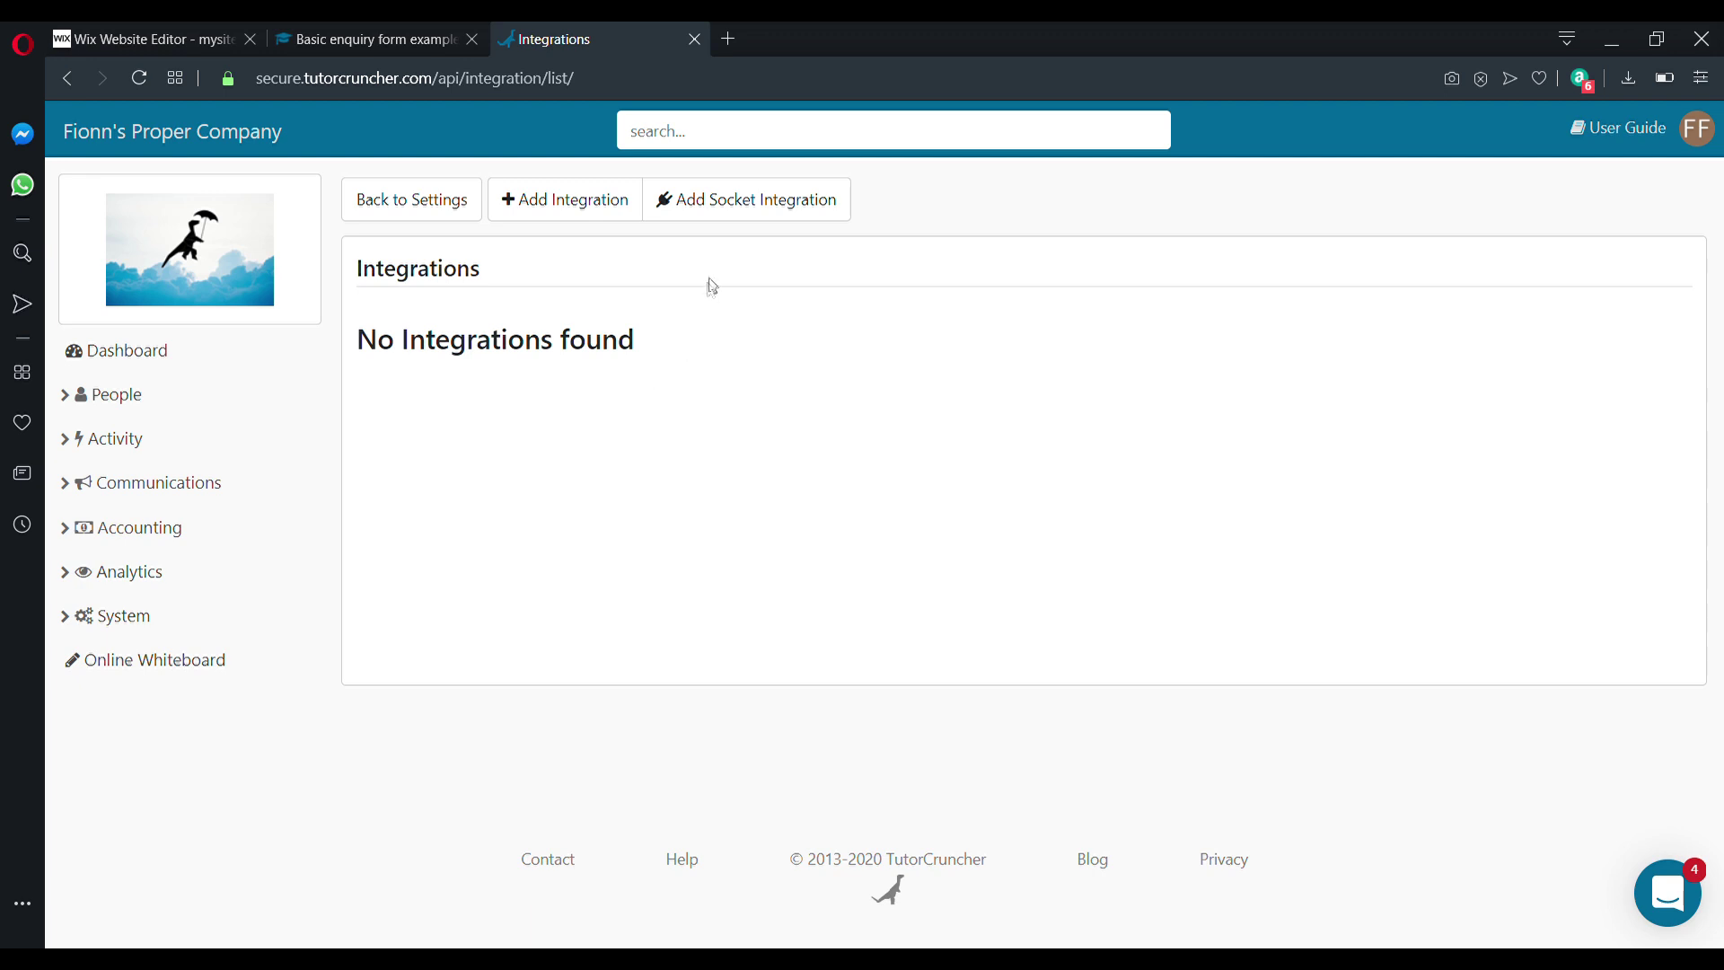
Create a Socket Integration and copy its Public Key value
left_click(772, 203)
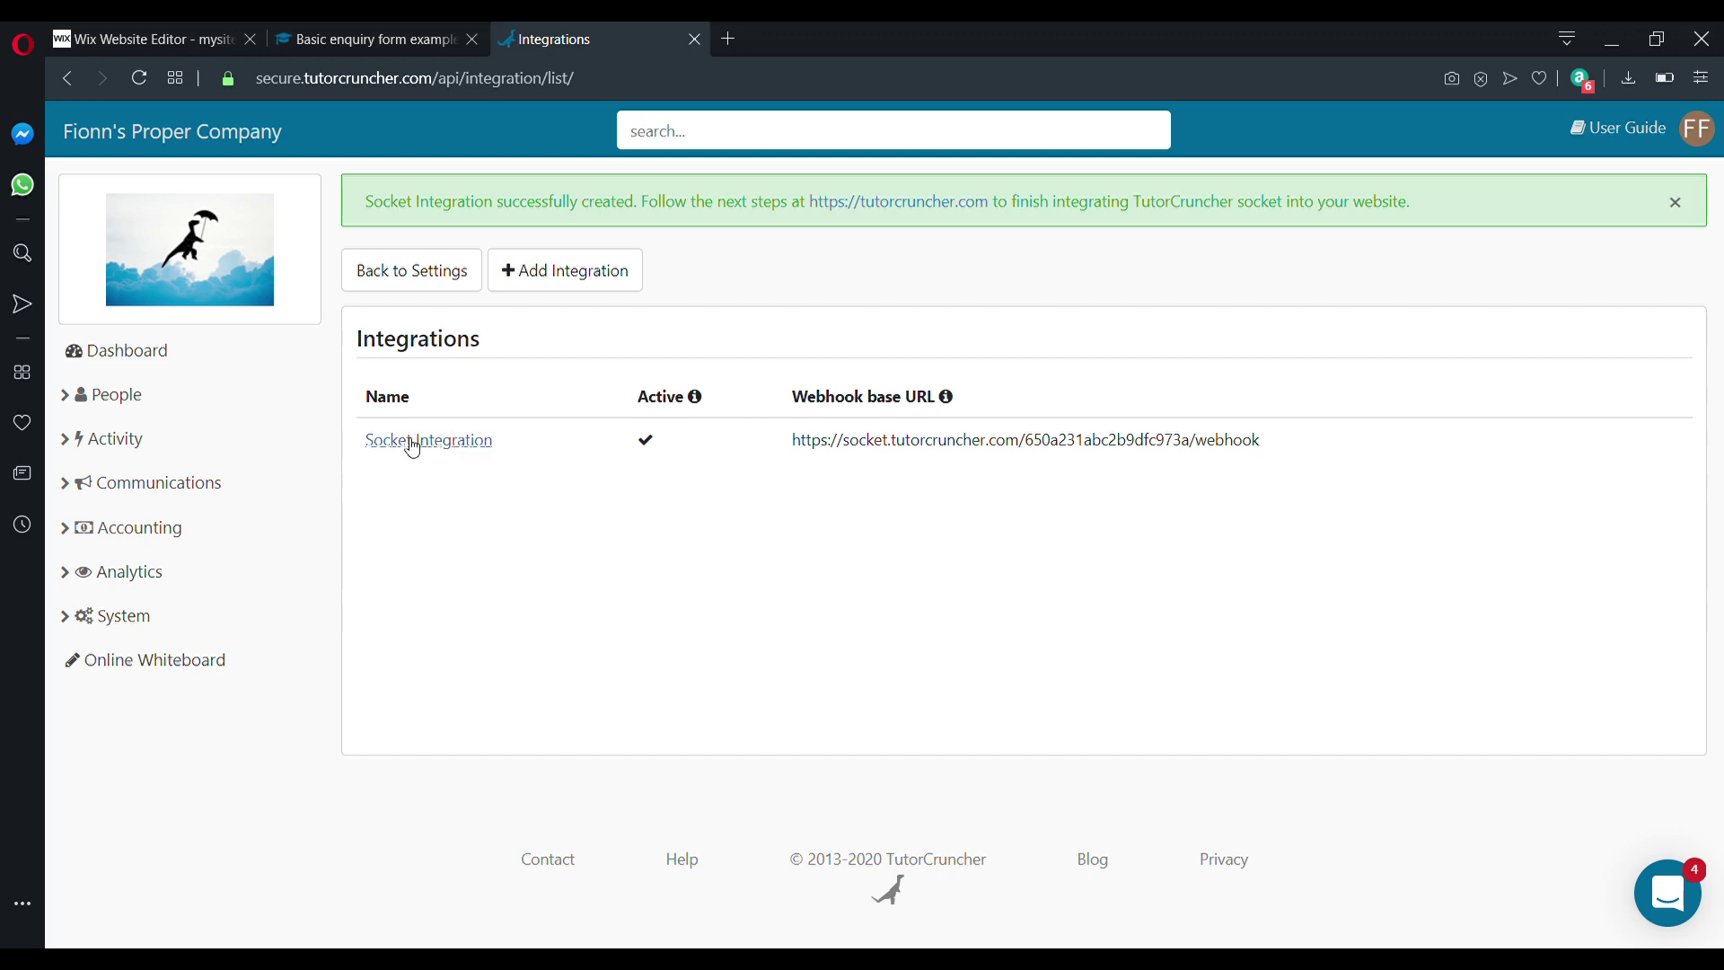
left_click(412, 442)
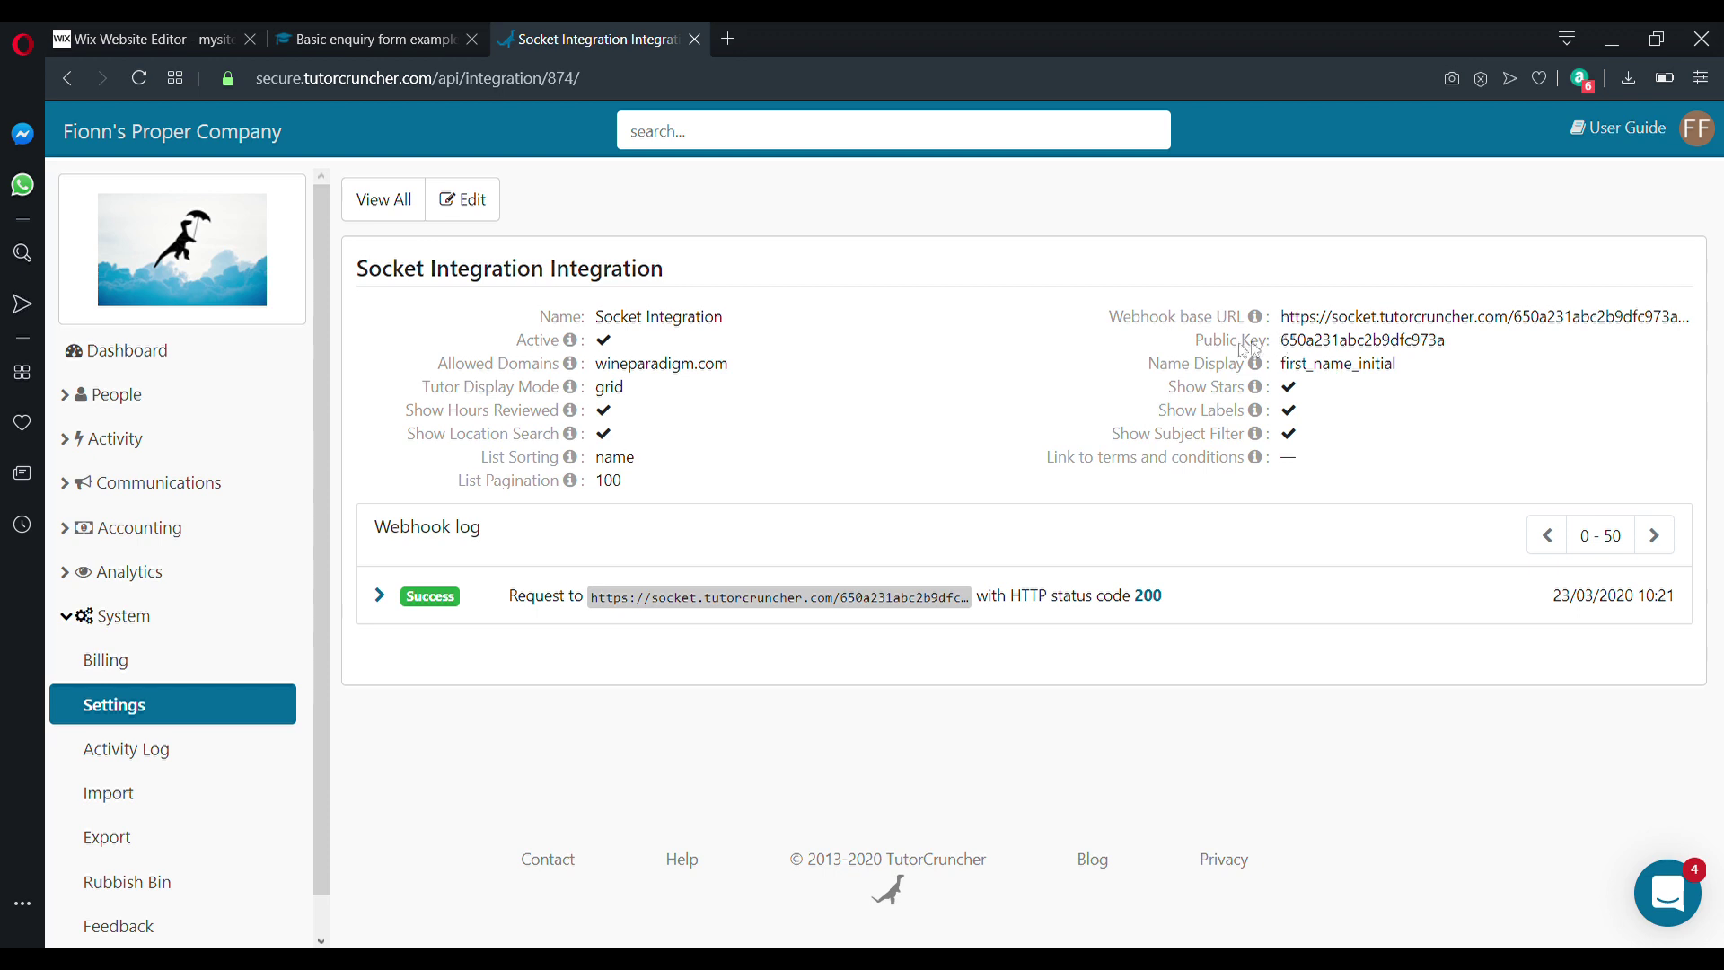
left_click_drag(1198, 349, 1460, 346)
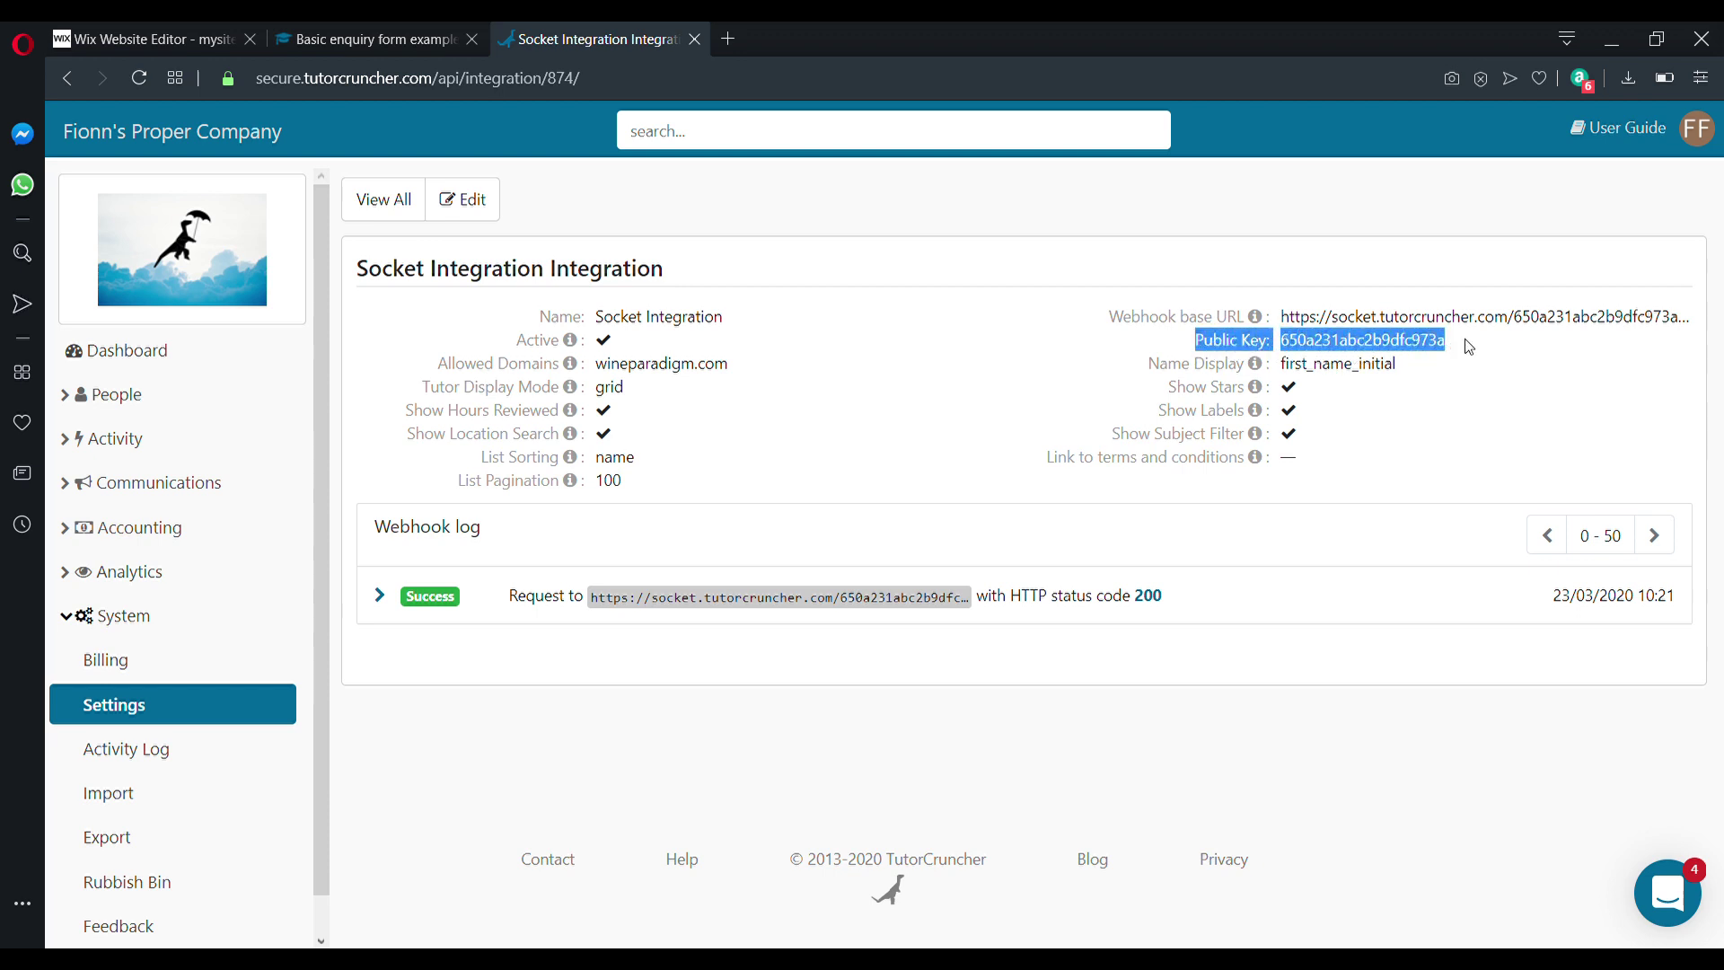
left_click_drag(1447, 339, 1282, 356)
key("ctrl+c")
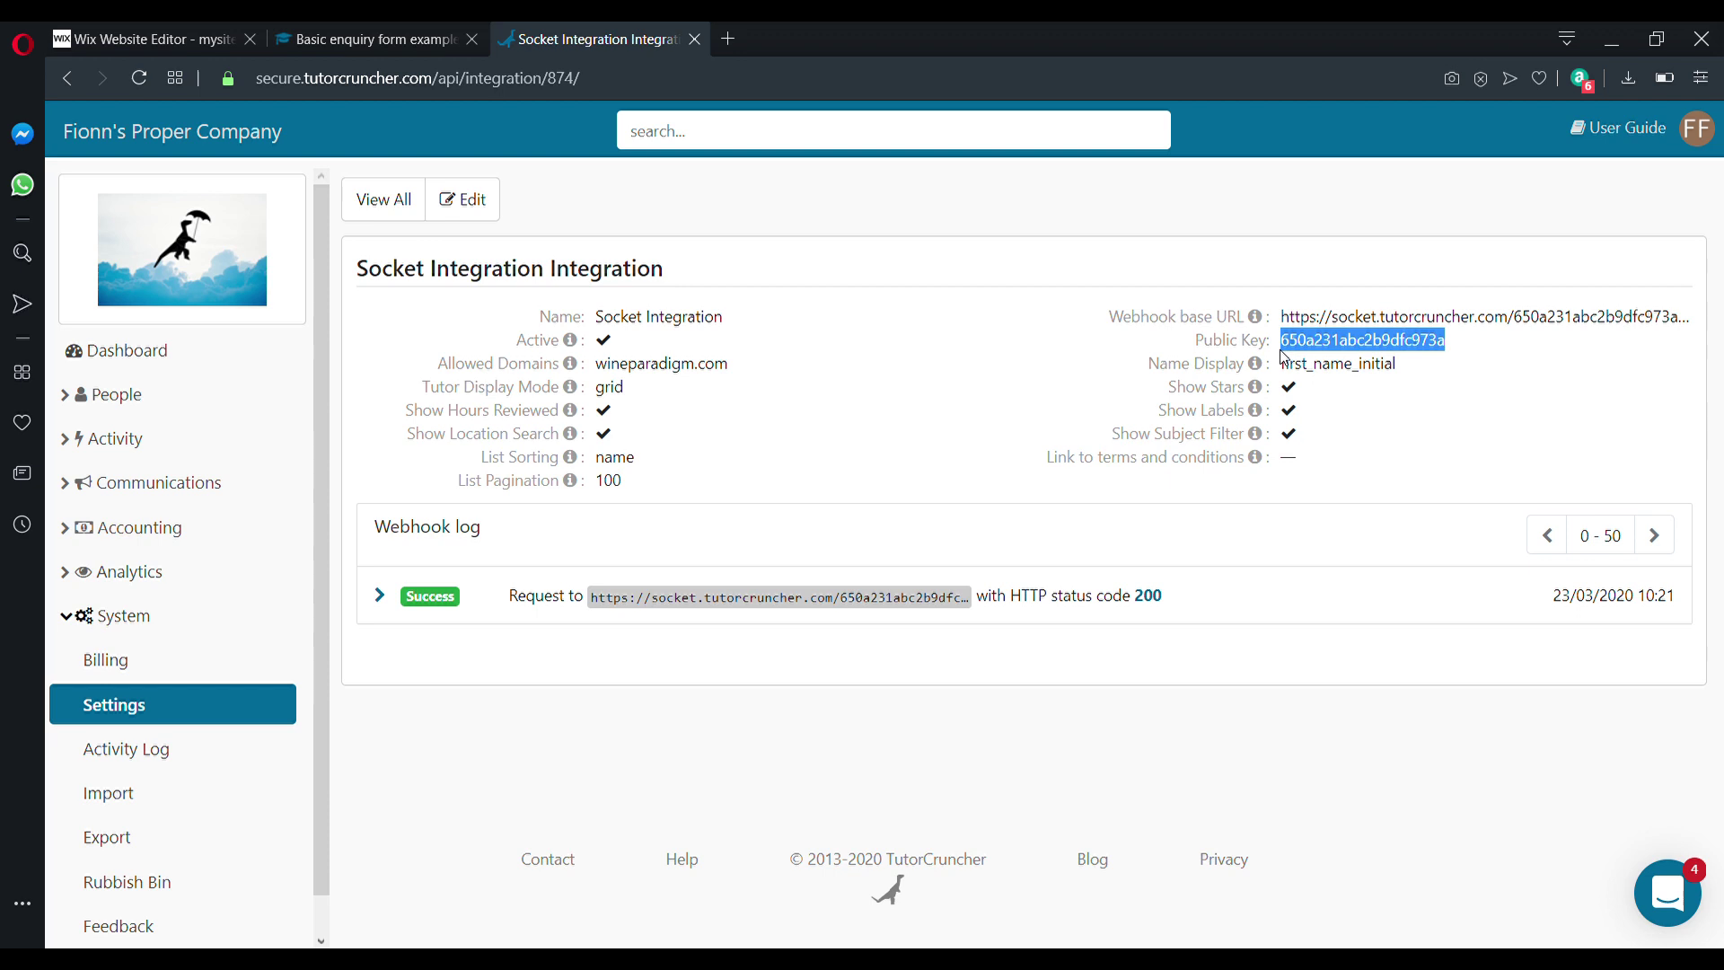
left_click(148, 38)
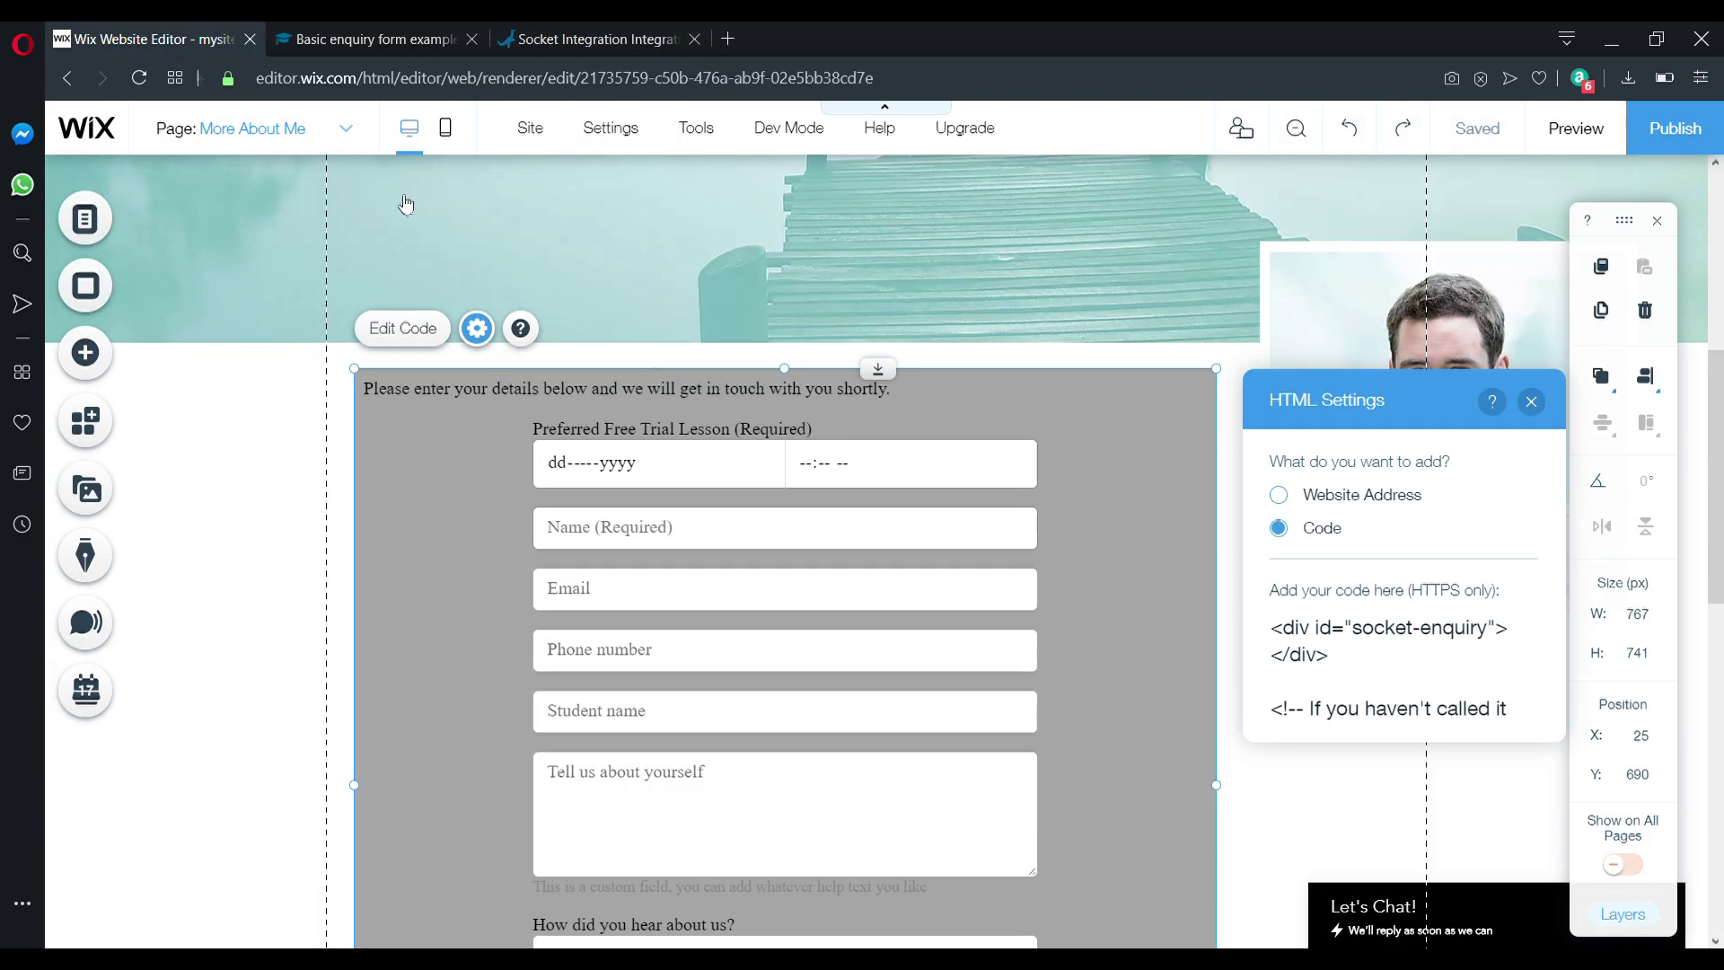
Swap the example key in the socket('…') call for the integration's public key and update
left_click(1428, 661)
scroll(1451, 694, "down", 1)
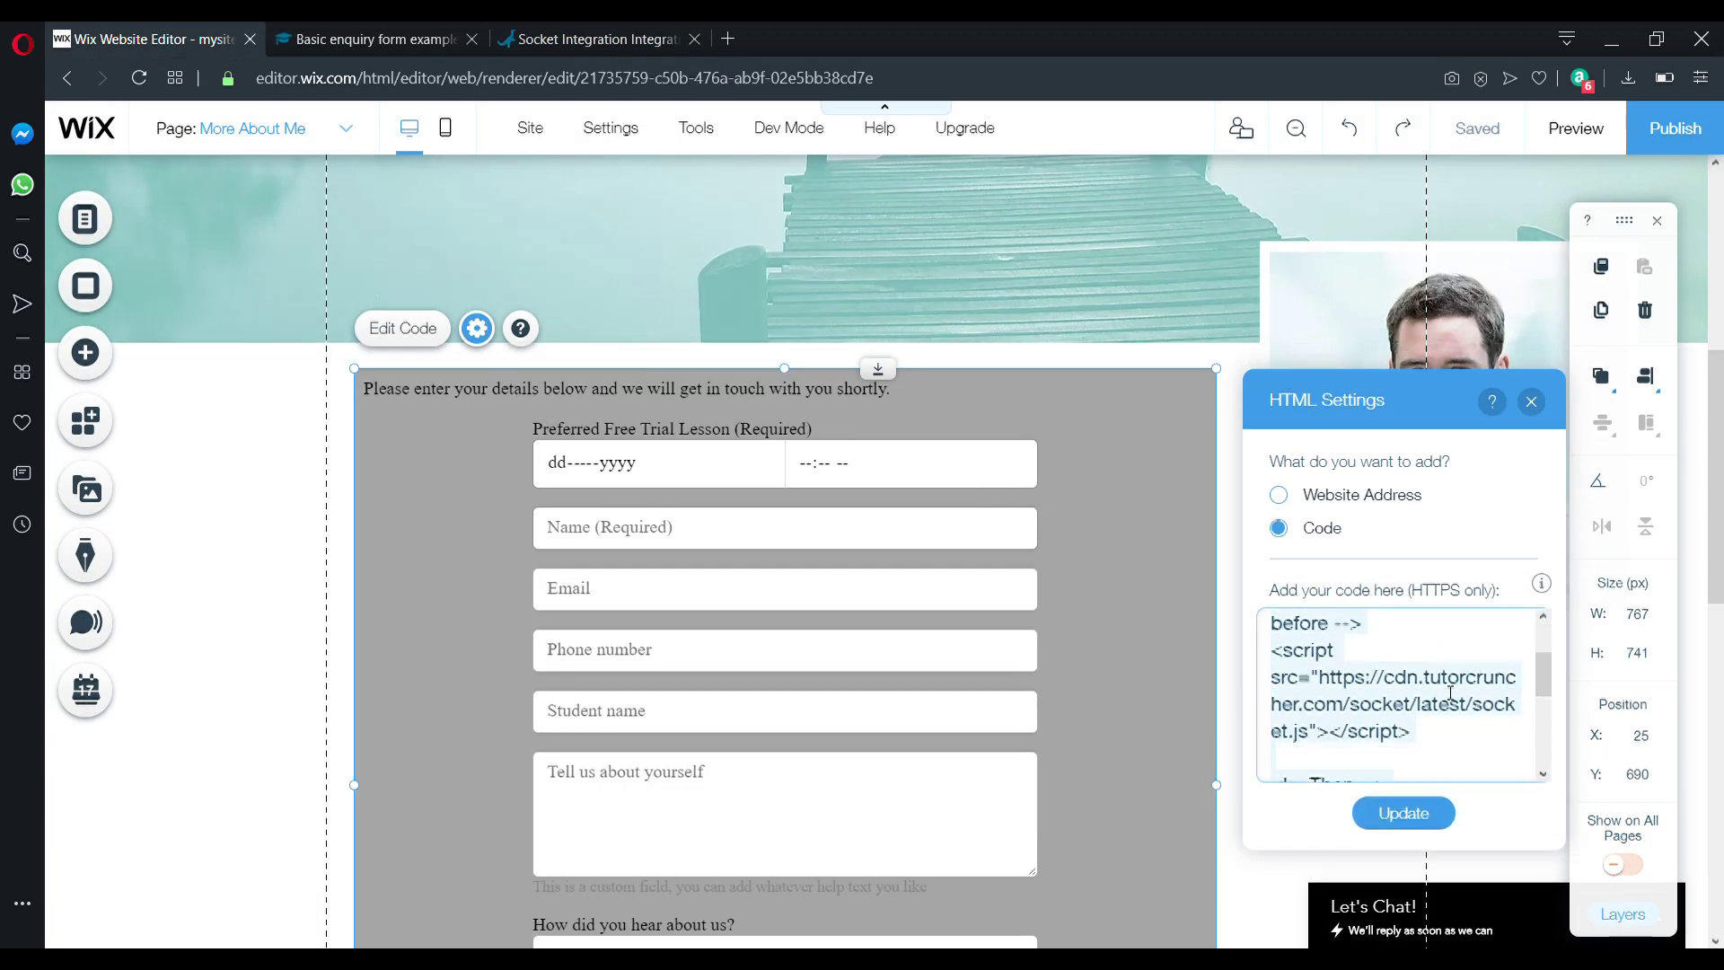
scroll(1451, 693, "down", 2)
scroll(1448, 693, "up", 1)
scroll(1382, 673, "down", 1)
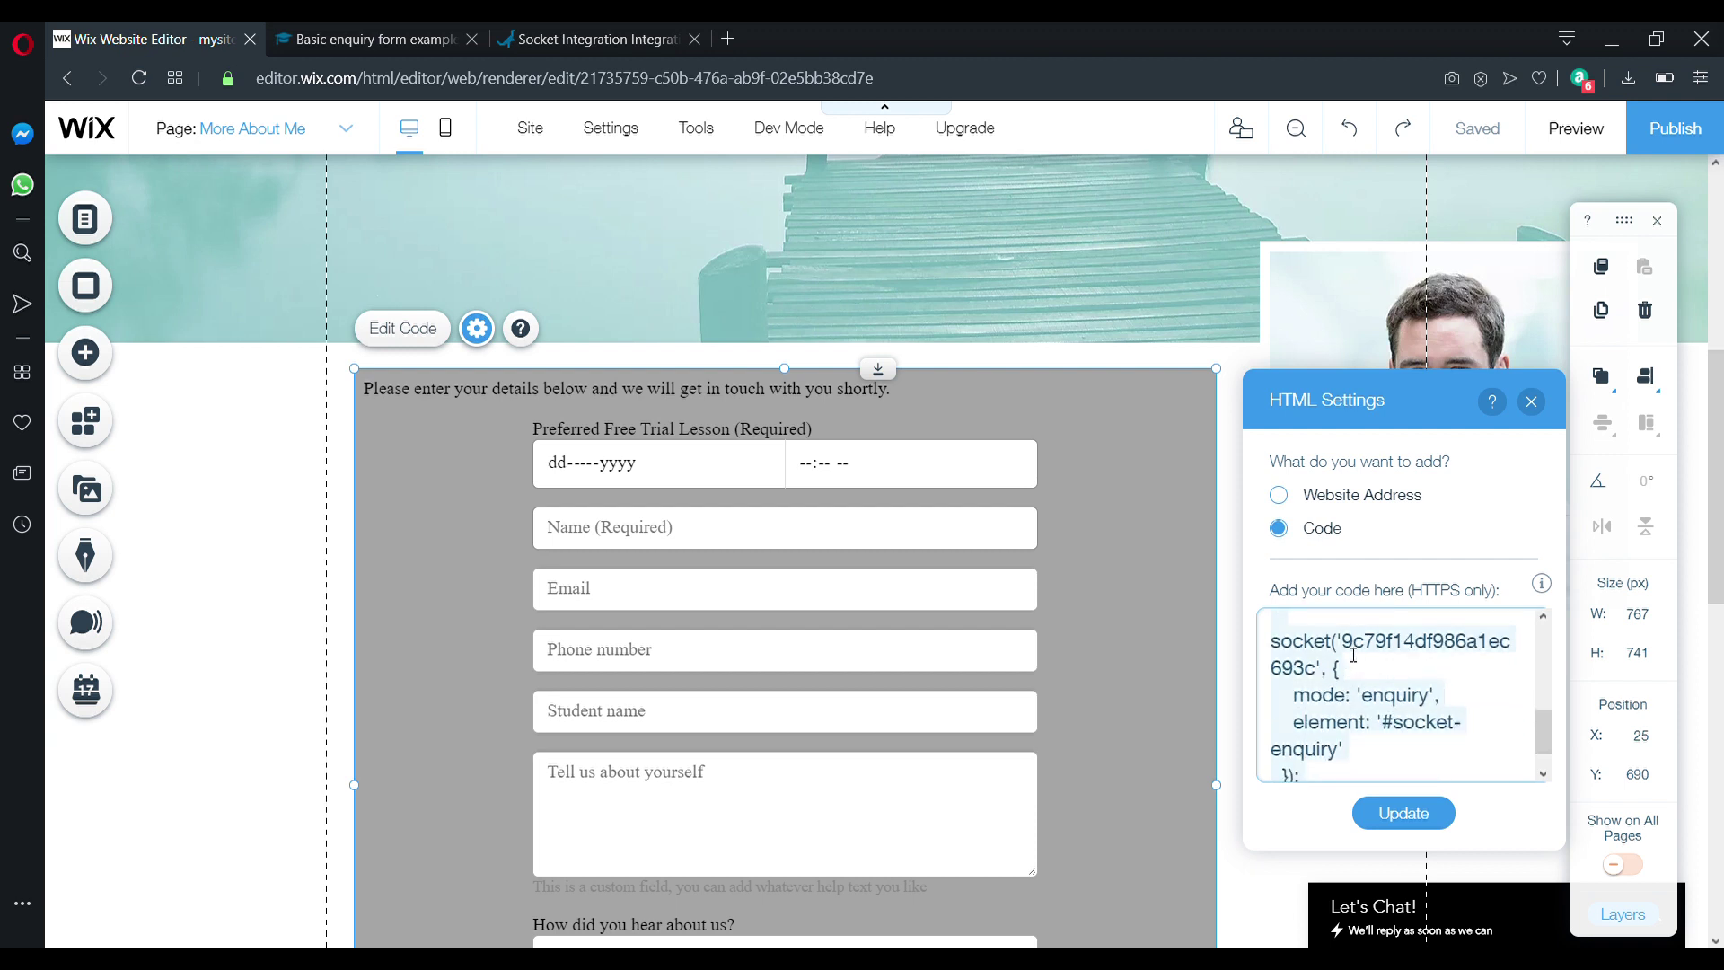
left_click(1355, 653)
left_click_drag(1350, 653, 1325, 679)
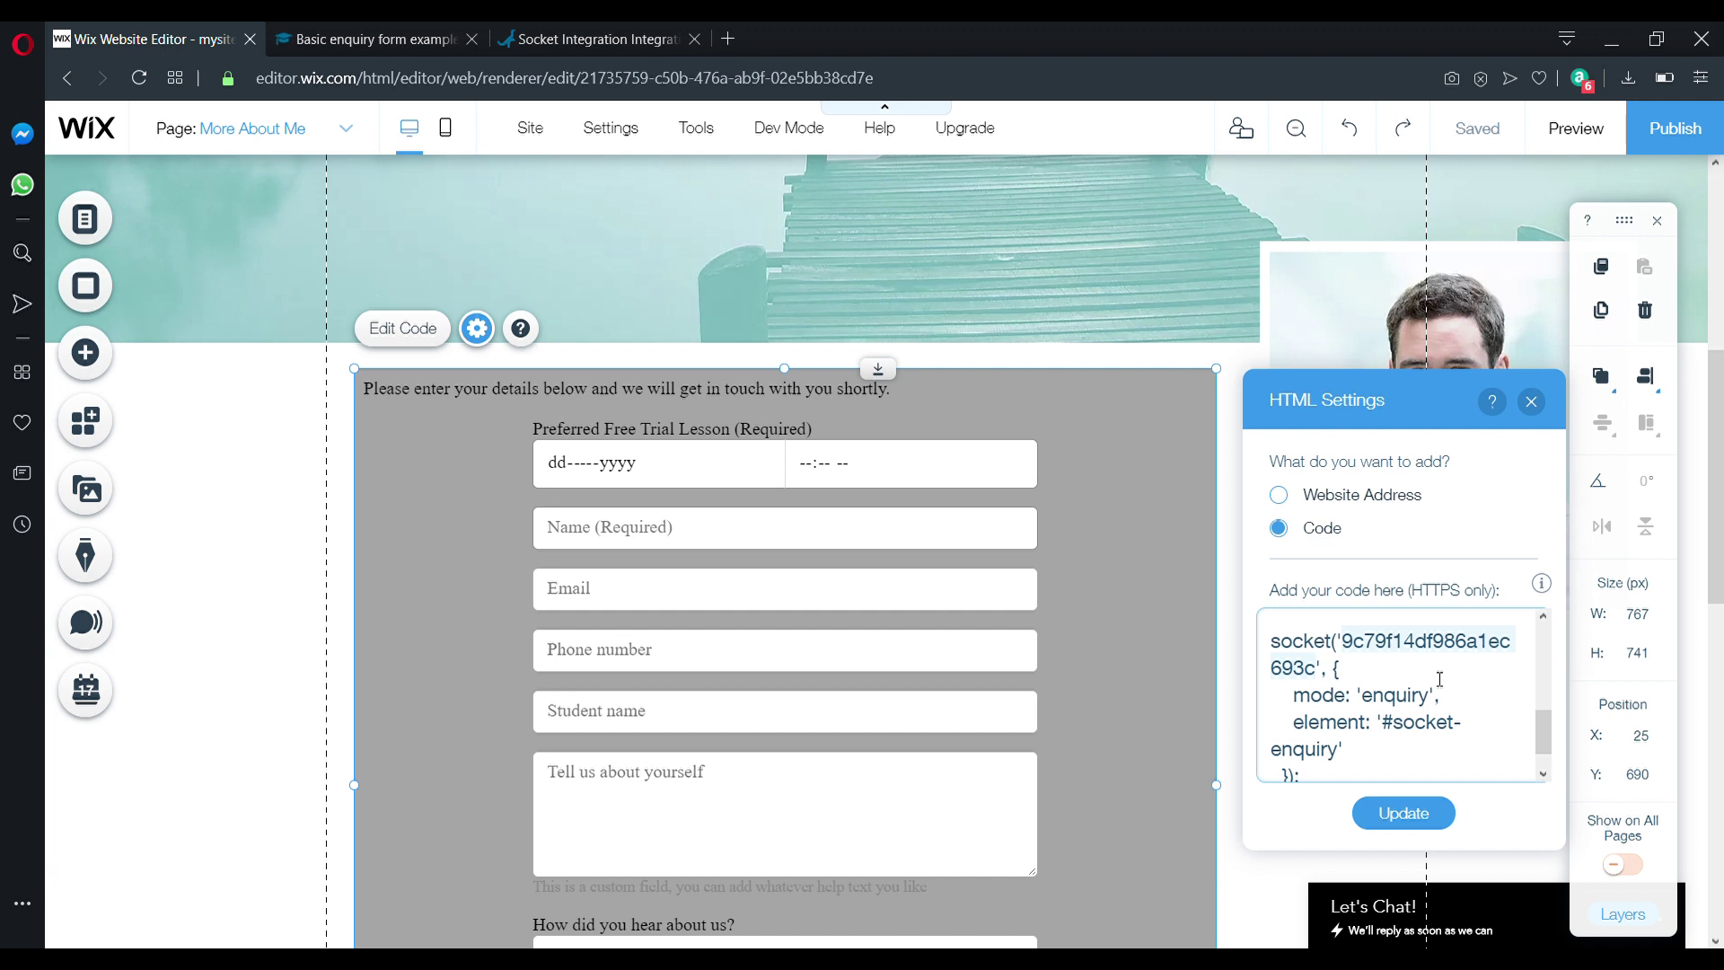
key("ctrl+v")
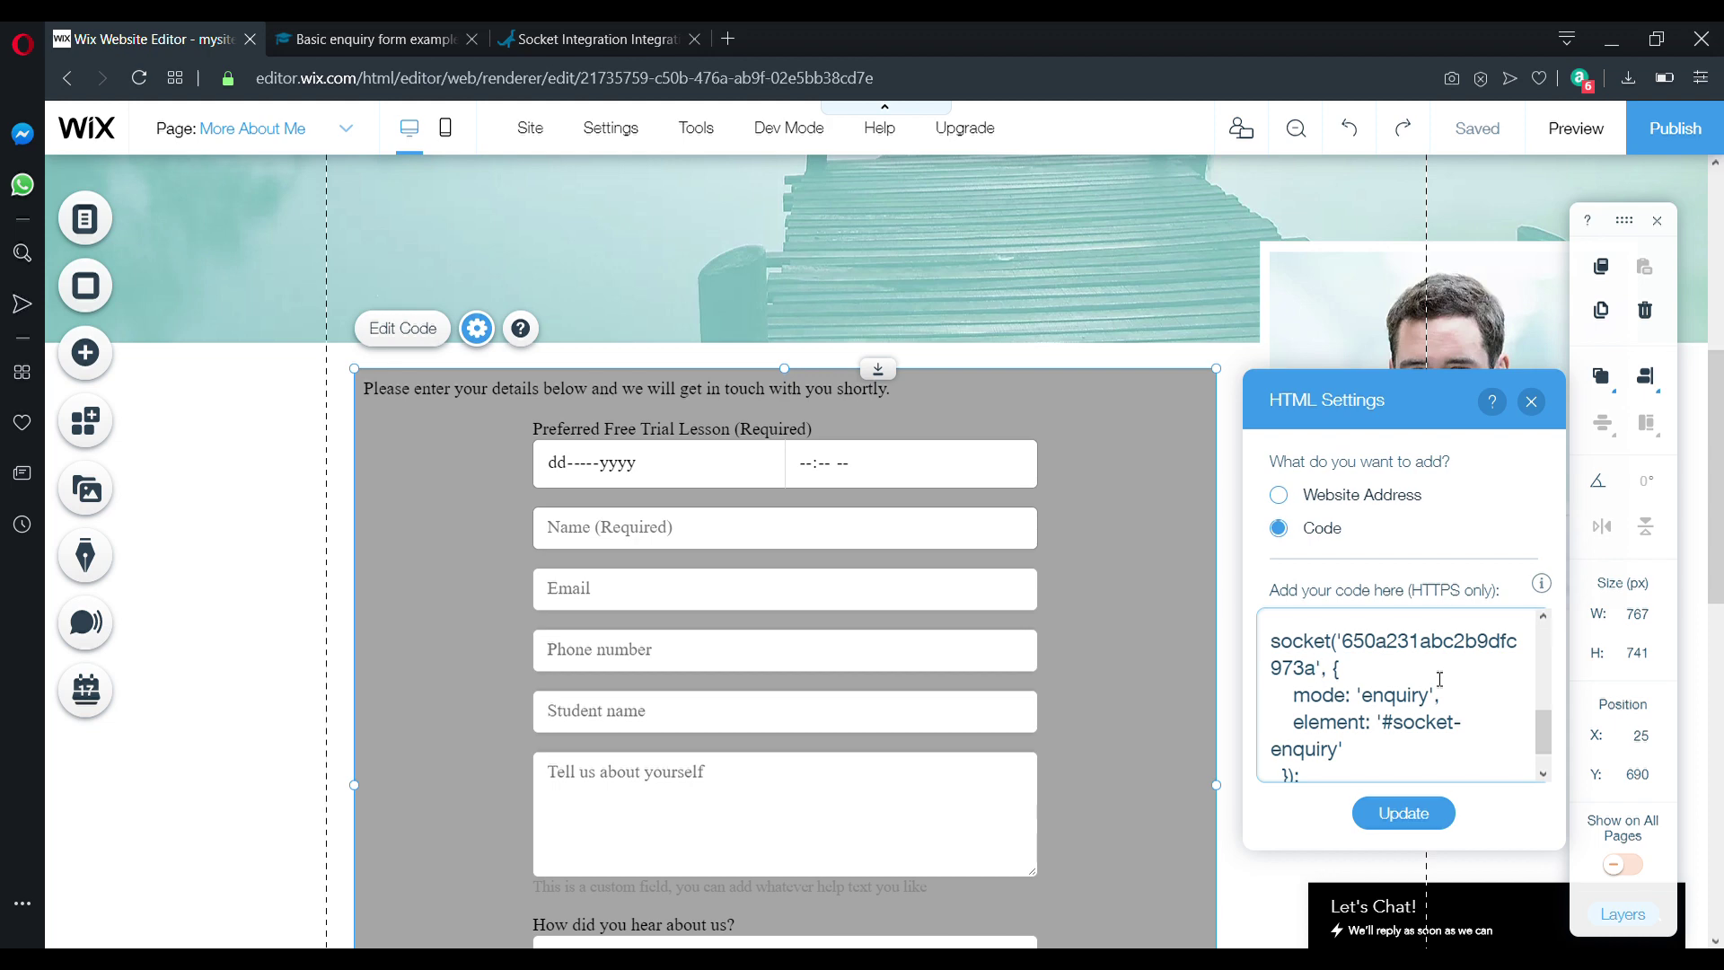
left_click(1394, 817)
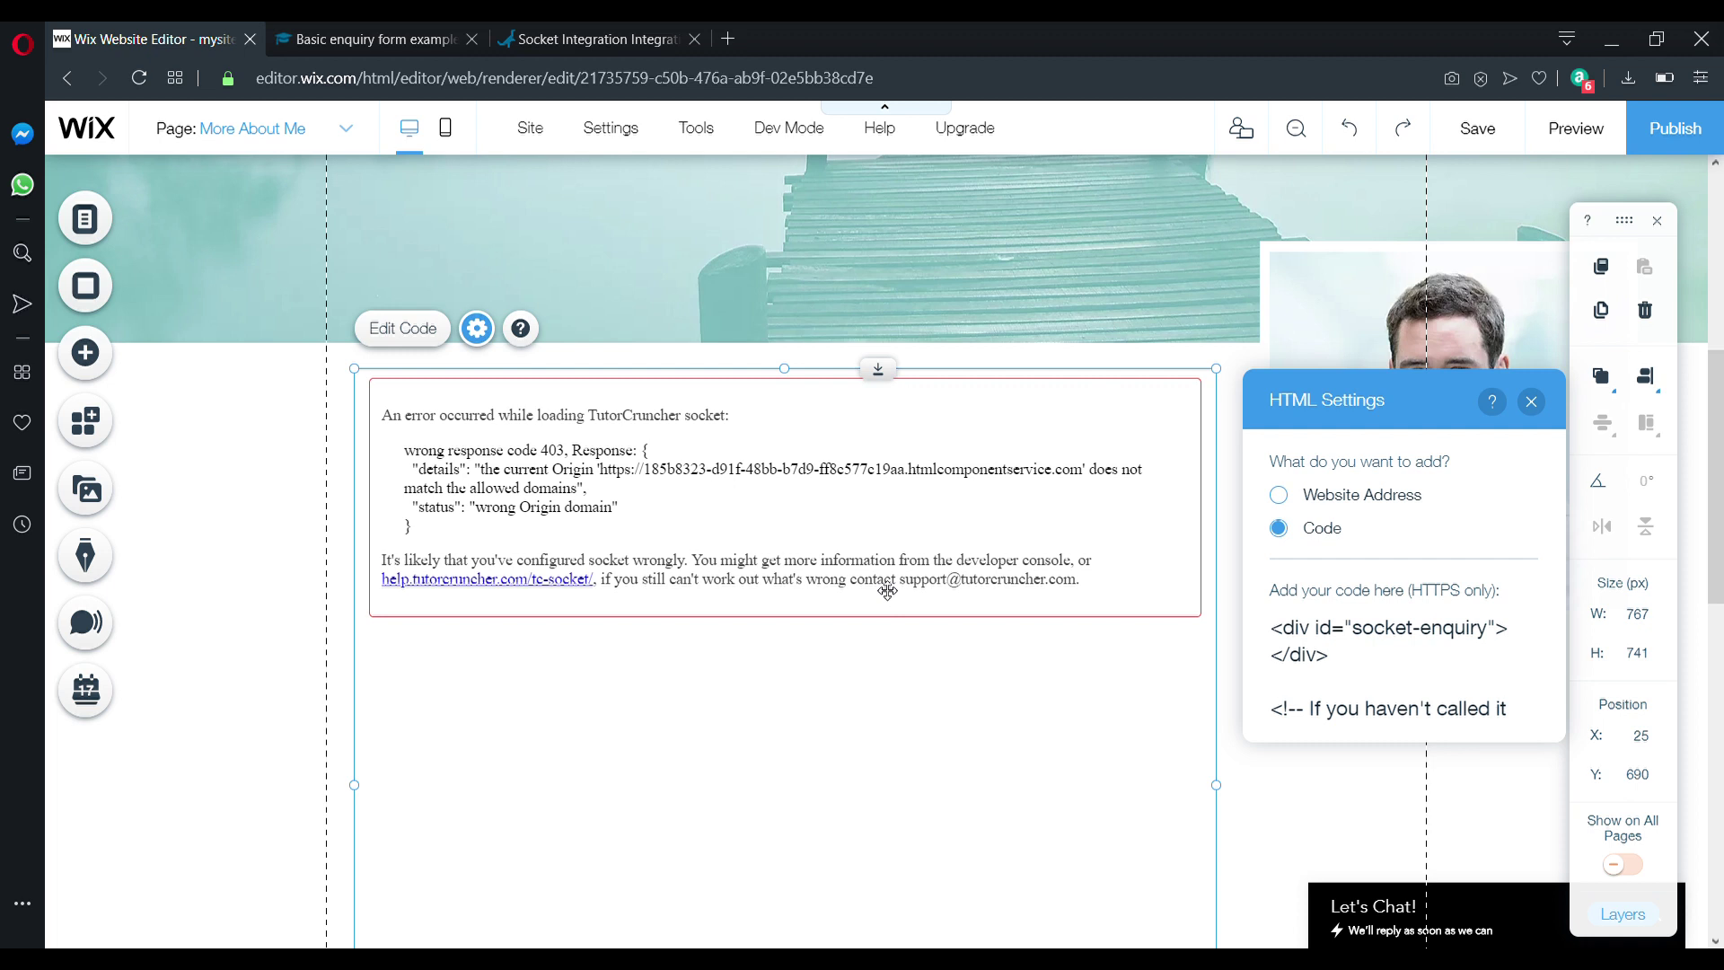
Save the Wix site with the updated socket embed code
key("ctrl+s")
Edit the Socket Integration under System > API Integrations and focus its Allowed Domains list
left_click(571, 29)
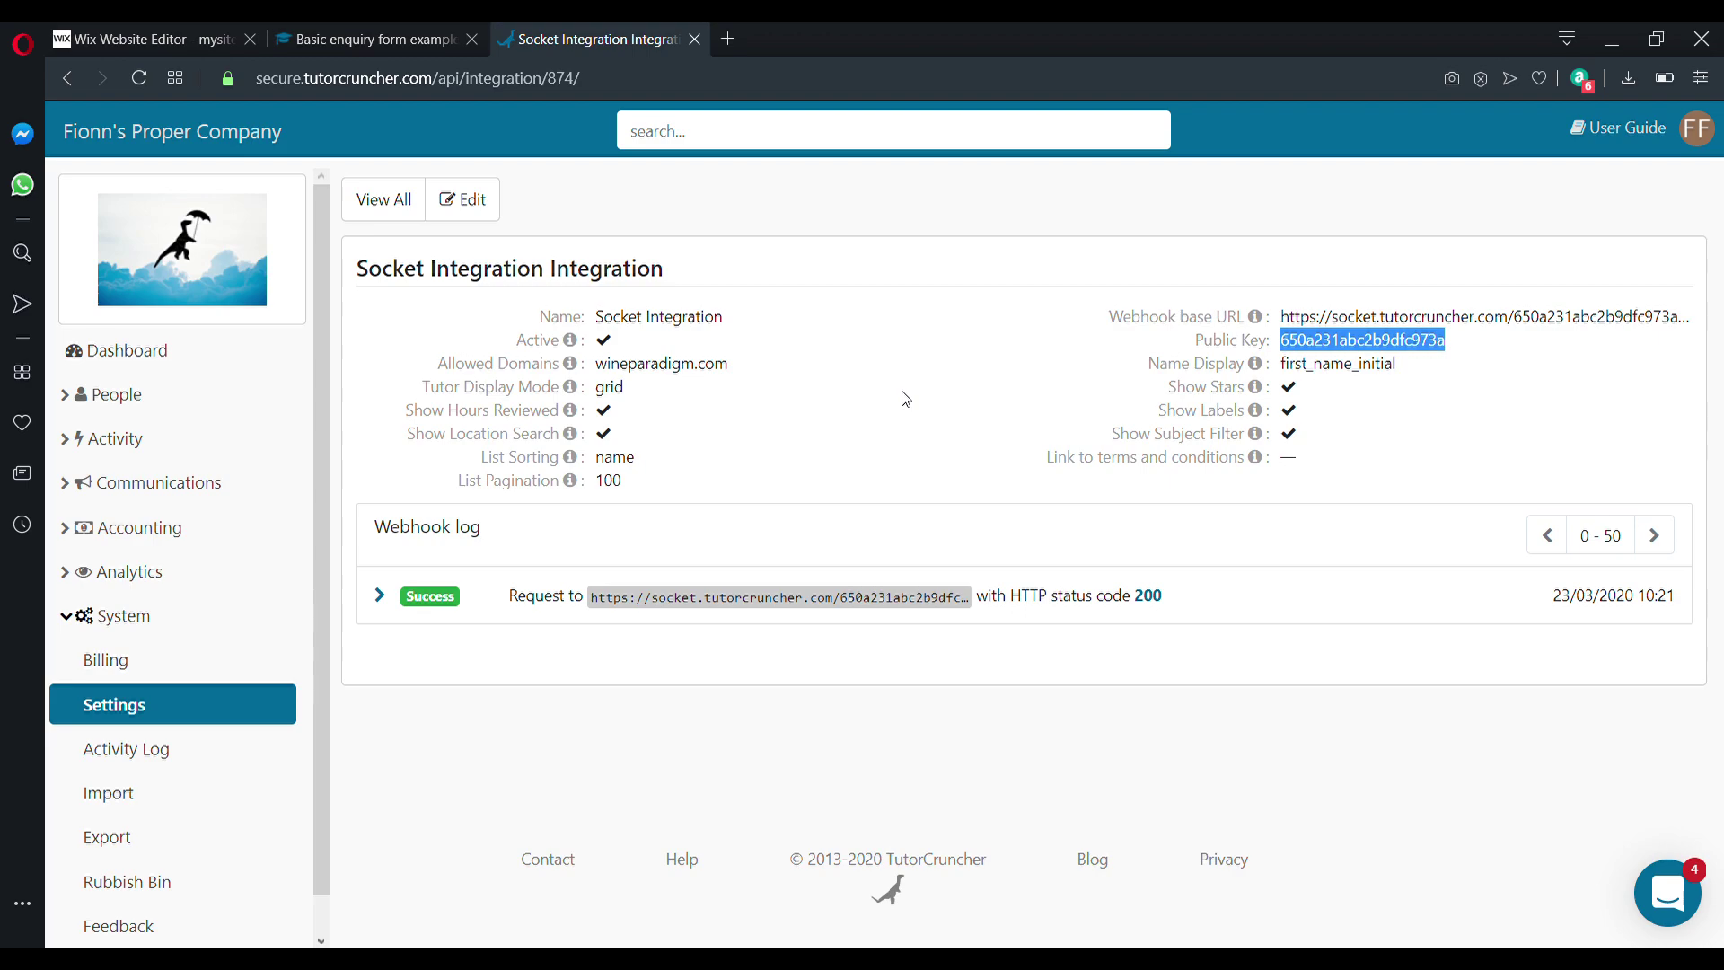
left_click(233, 712)
left_click_drag(1716, 147, 1716, 822)
left_click(481, 469)
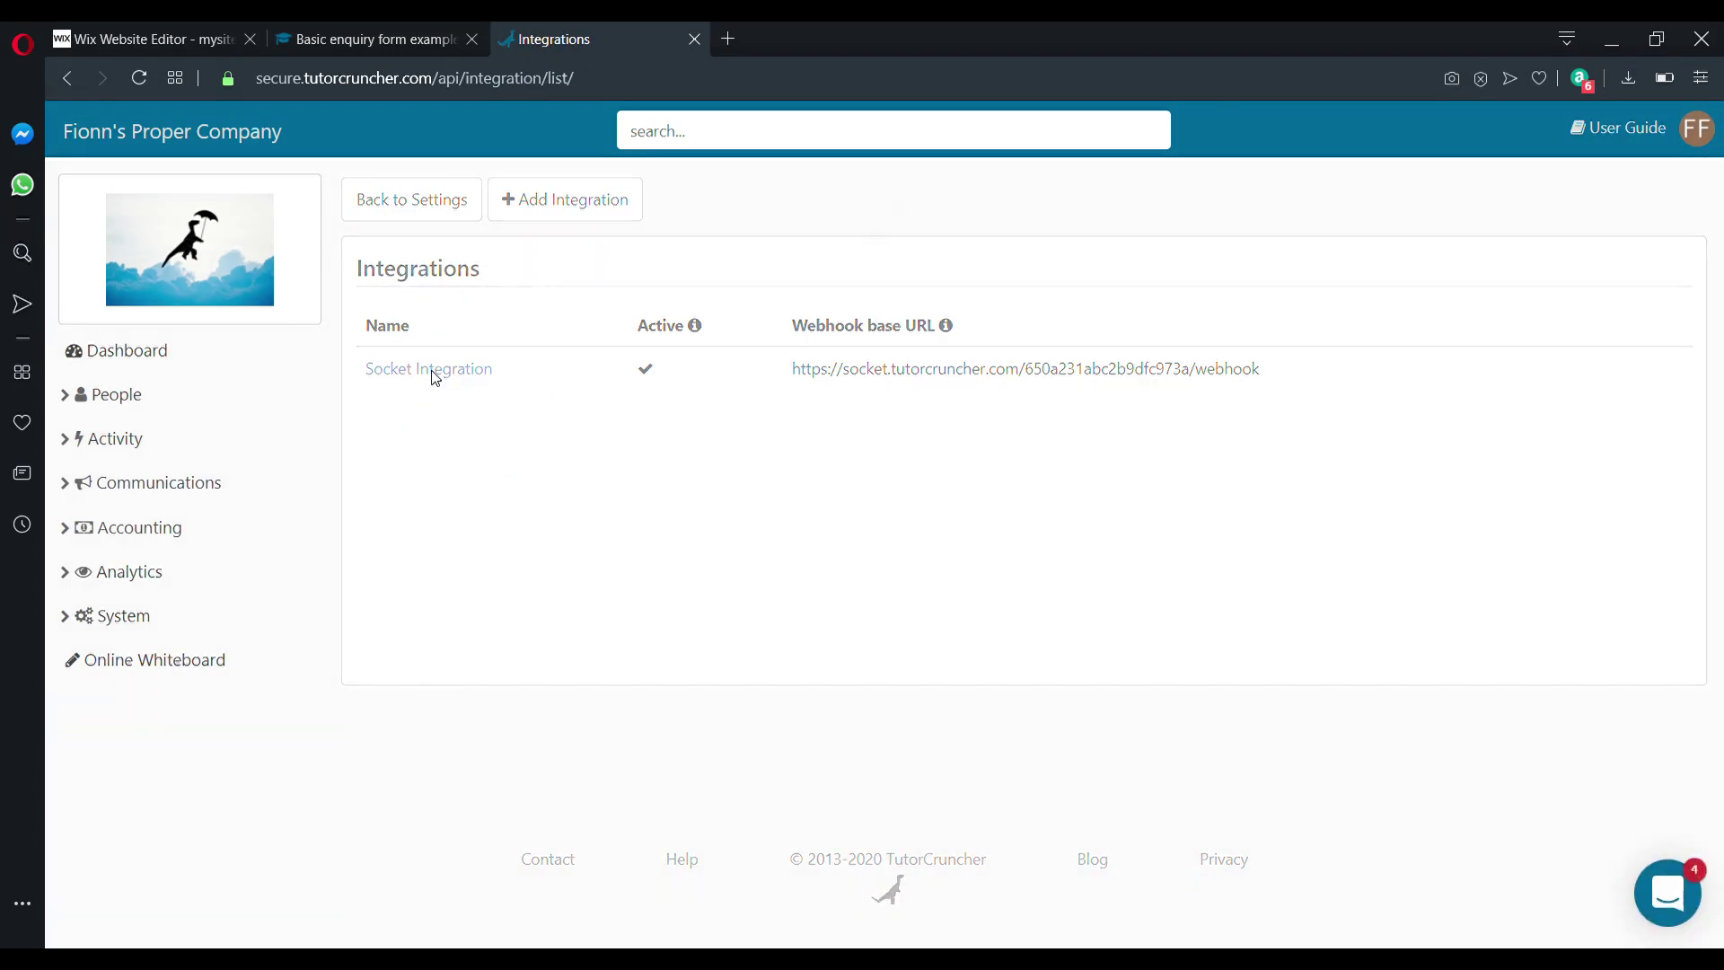
left_click(433, 371)
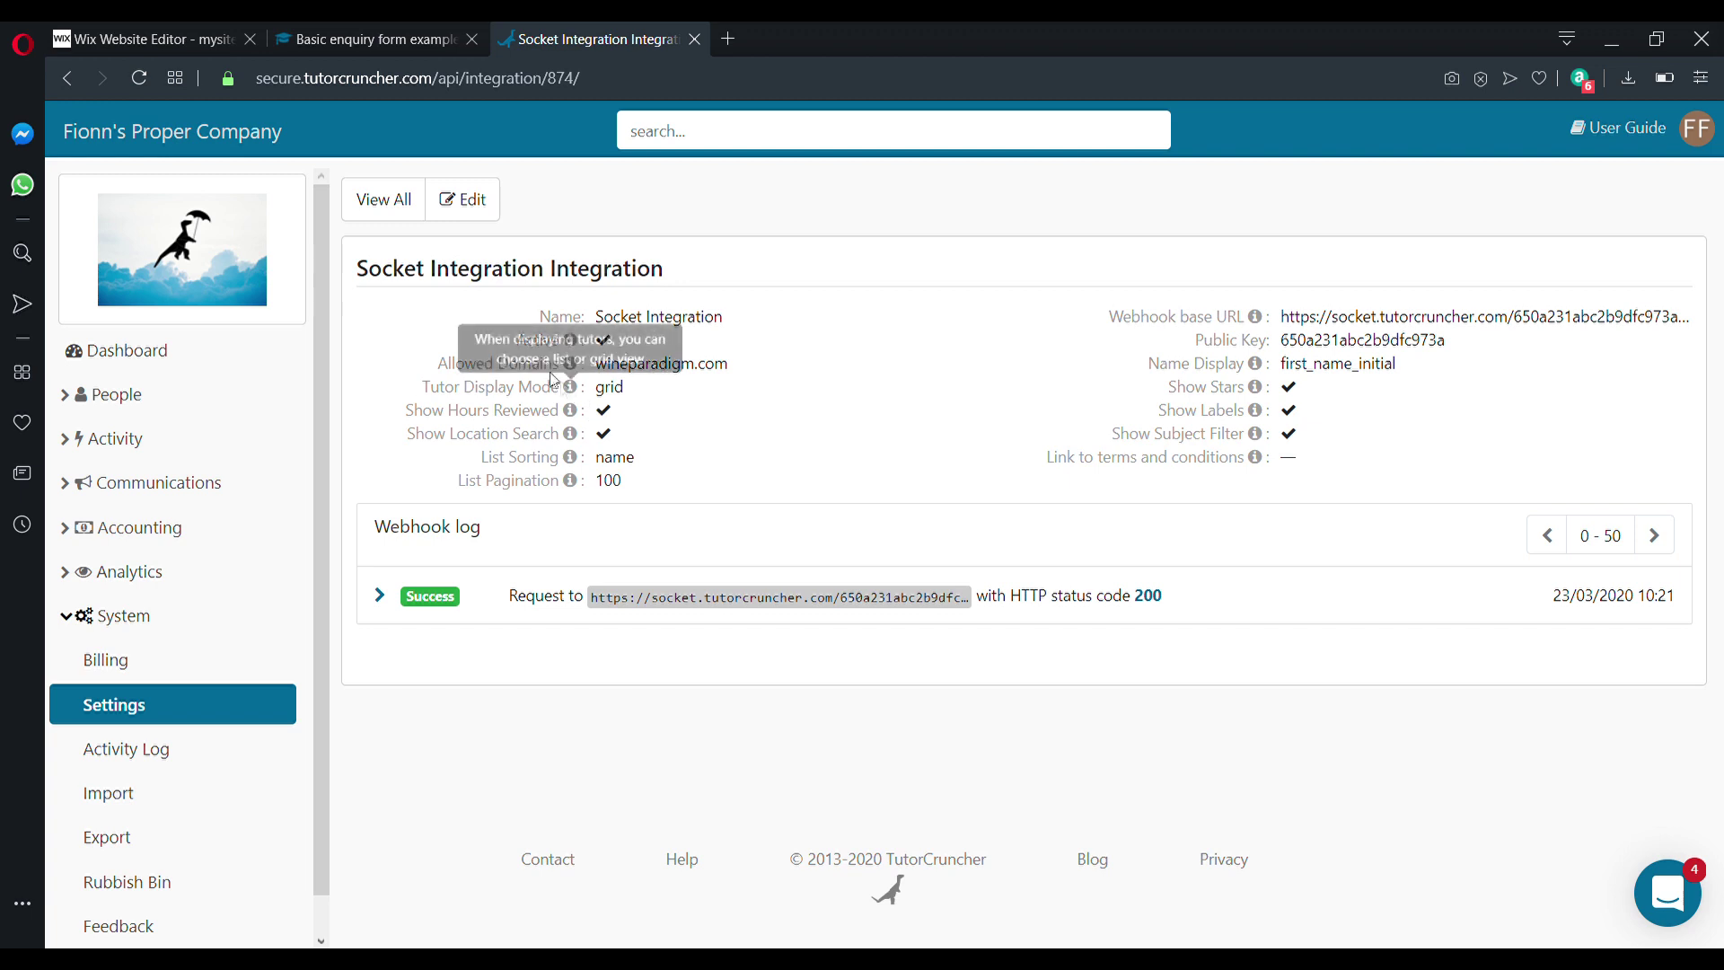
left_click_drag(440, 365, 558, 370)
left_click(825, 379)
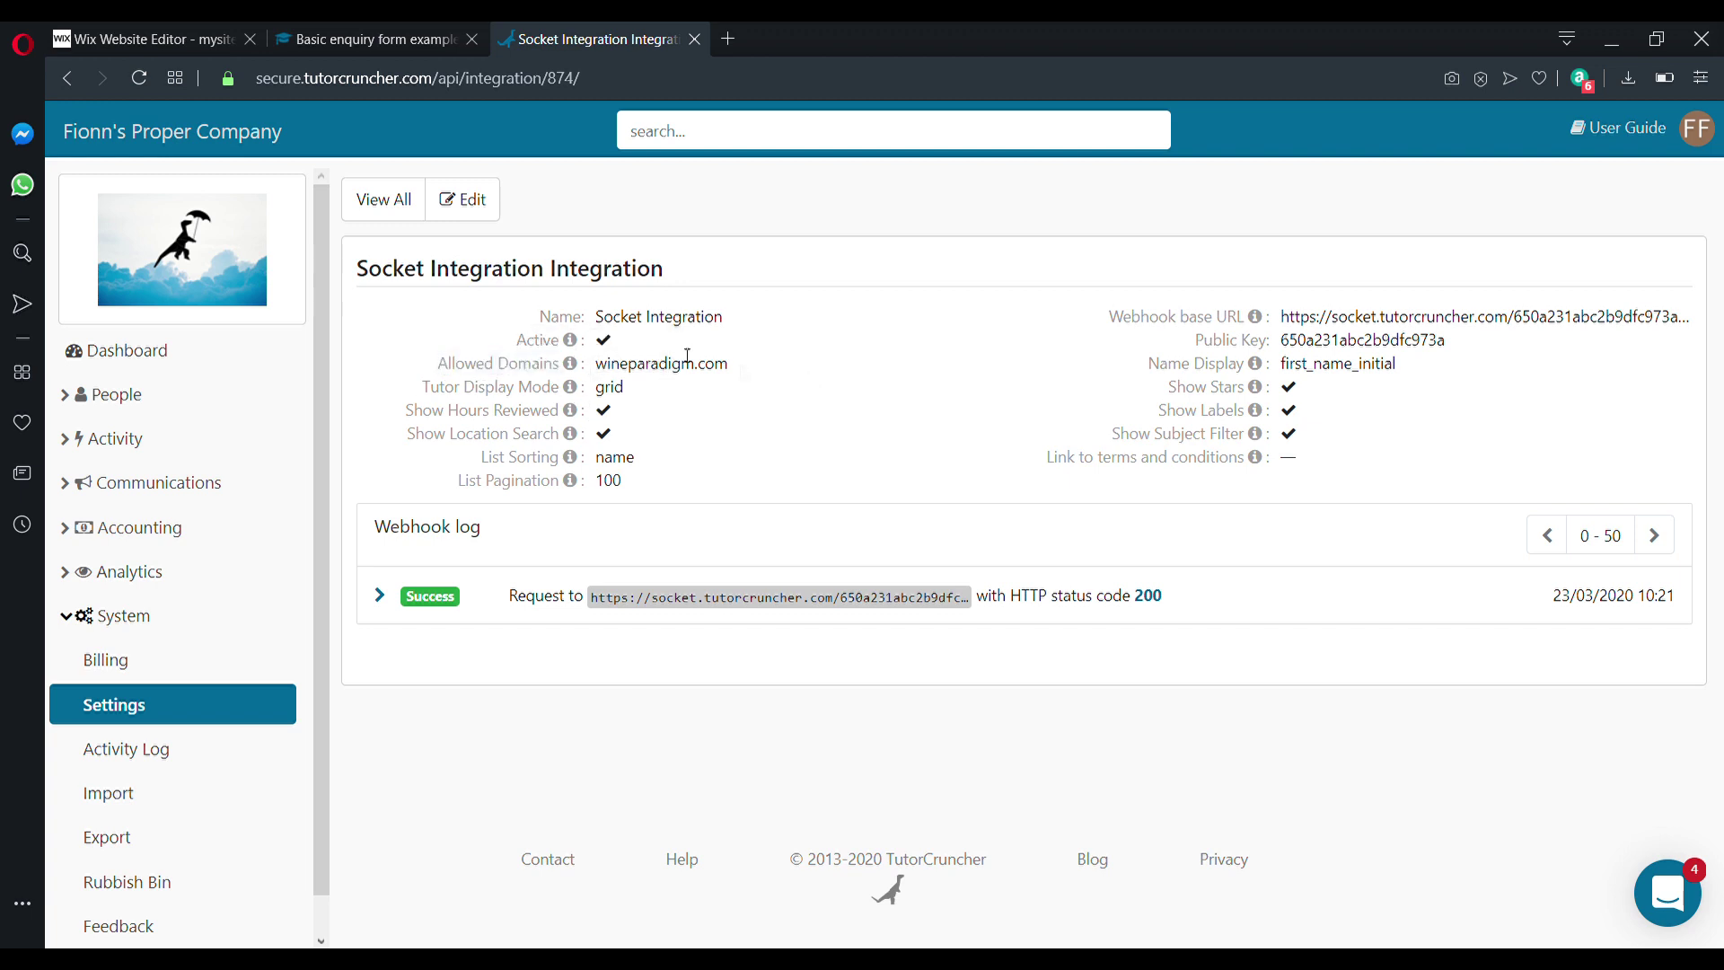
left_click(474, 218)
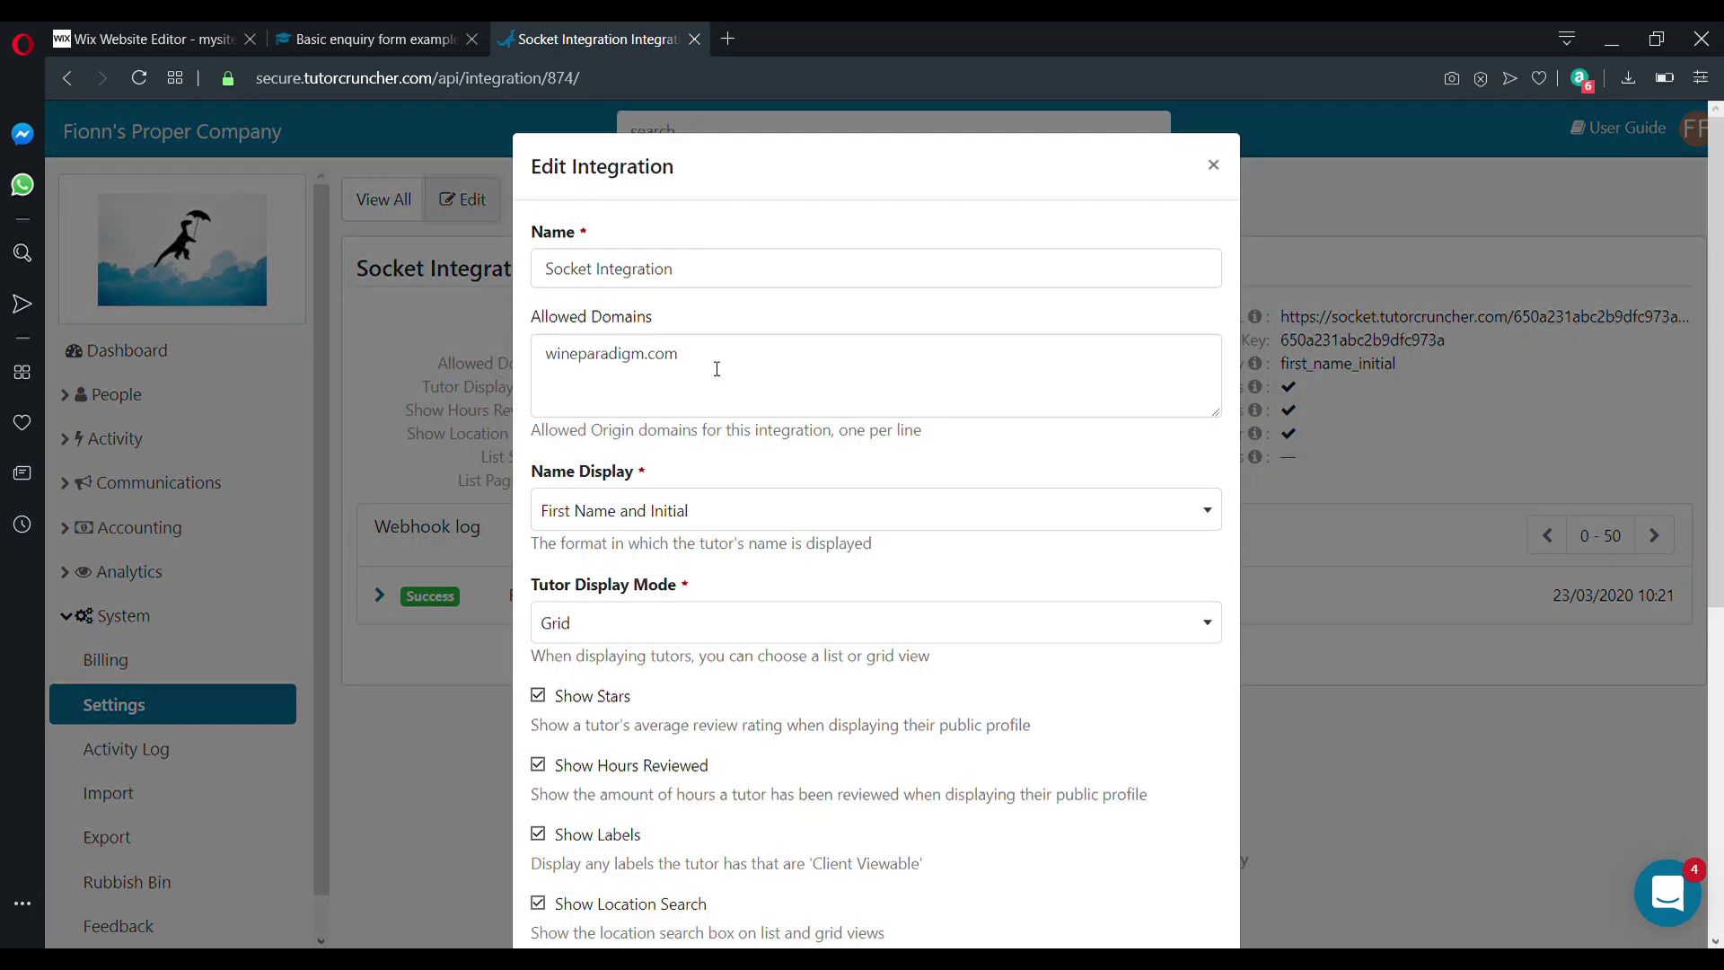
left_click(717, 369)
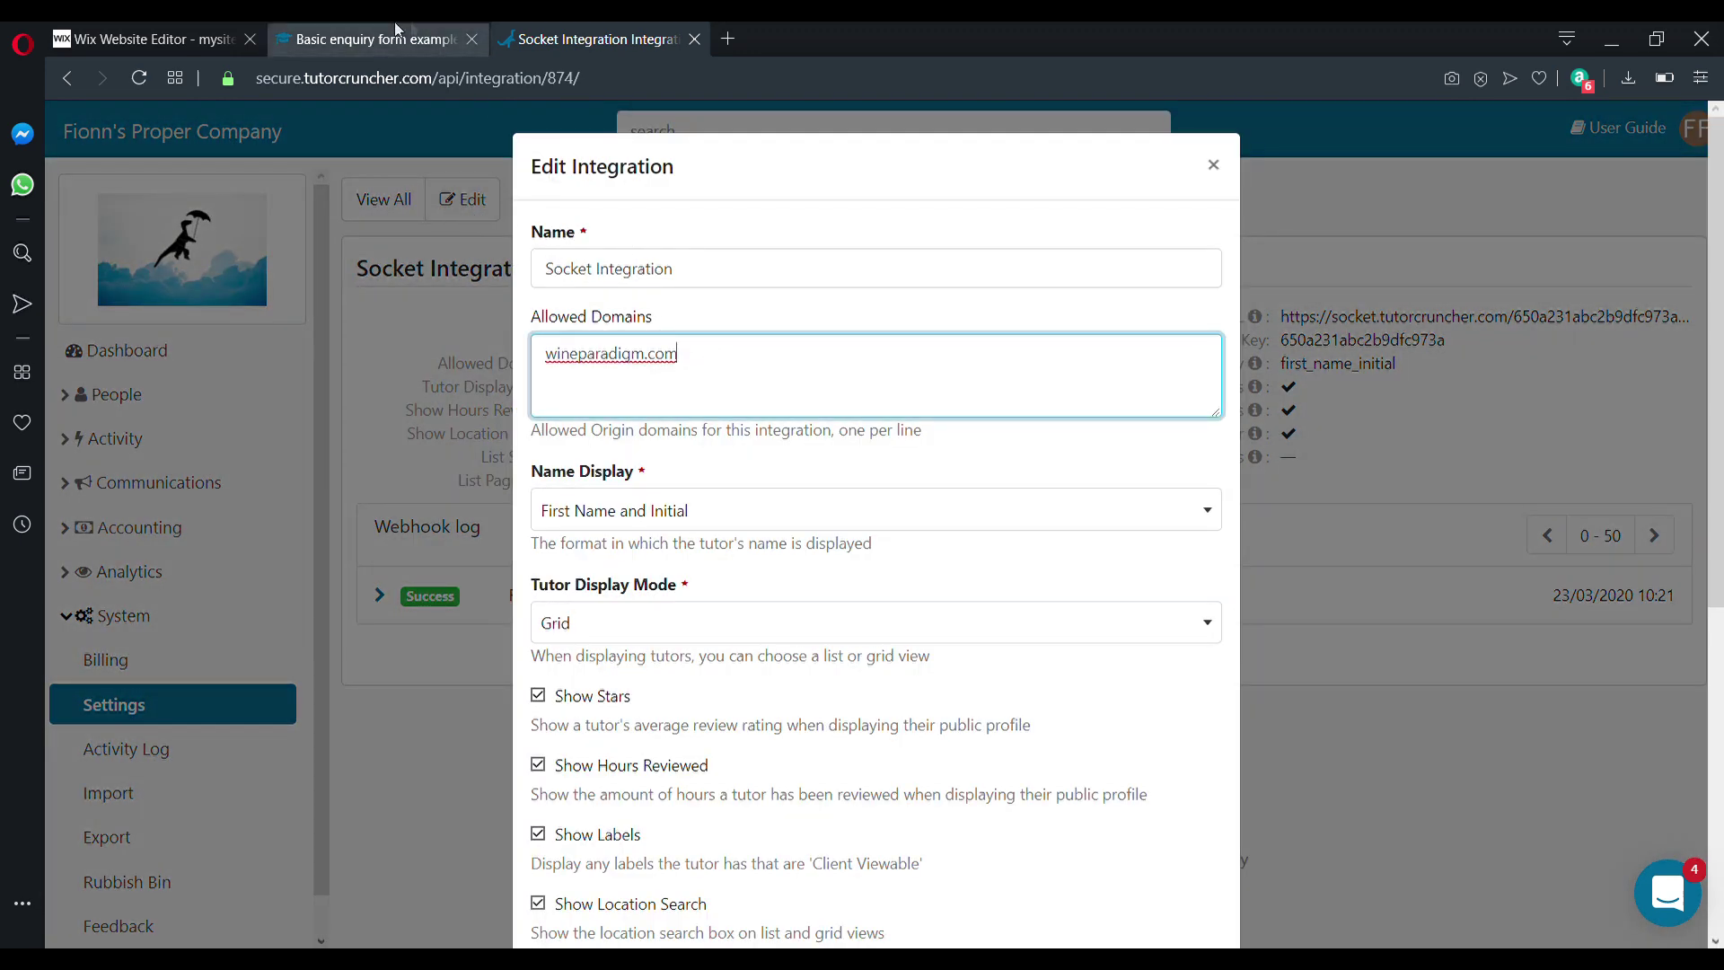
left_click(143, 38)
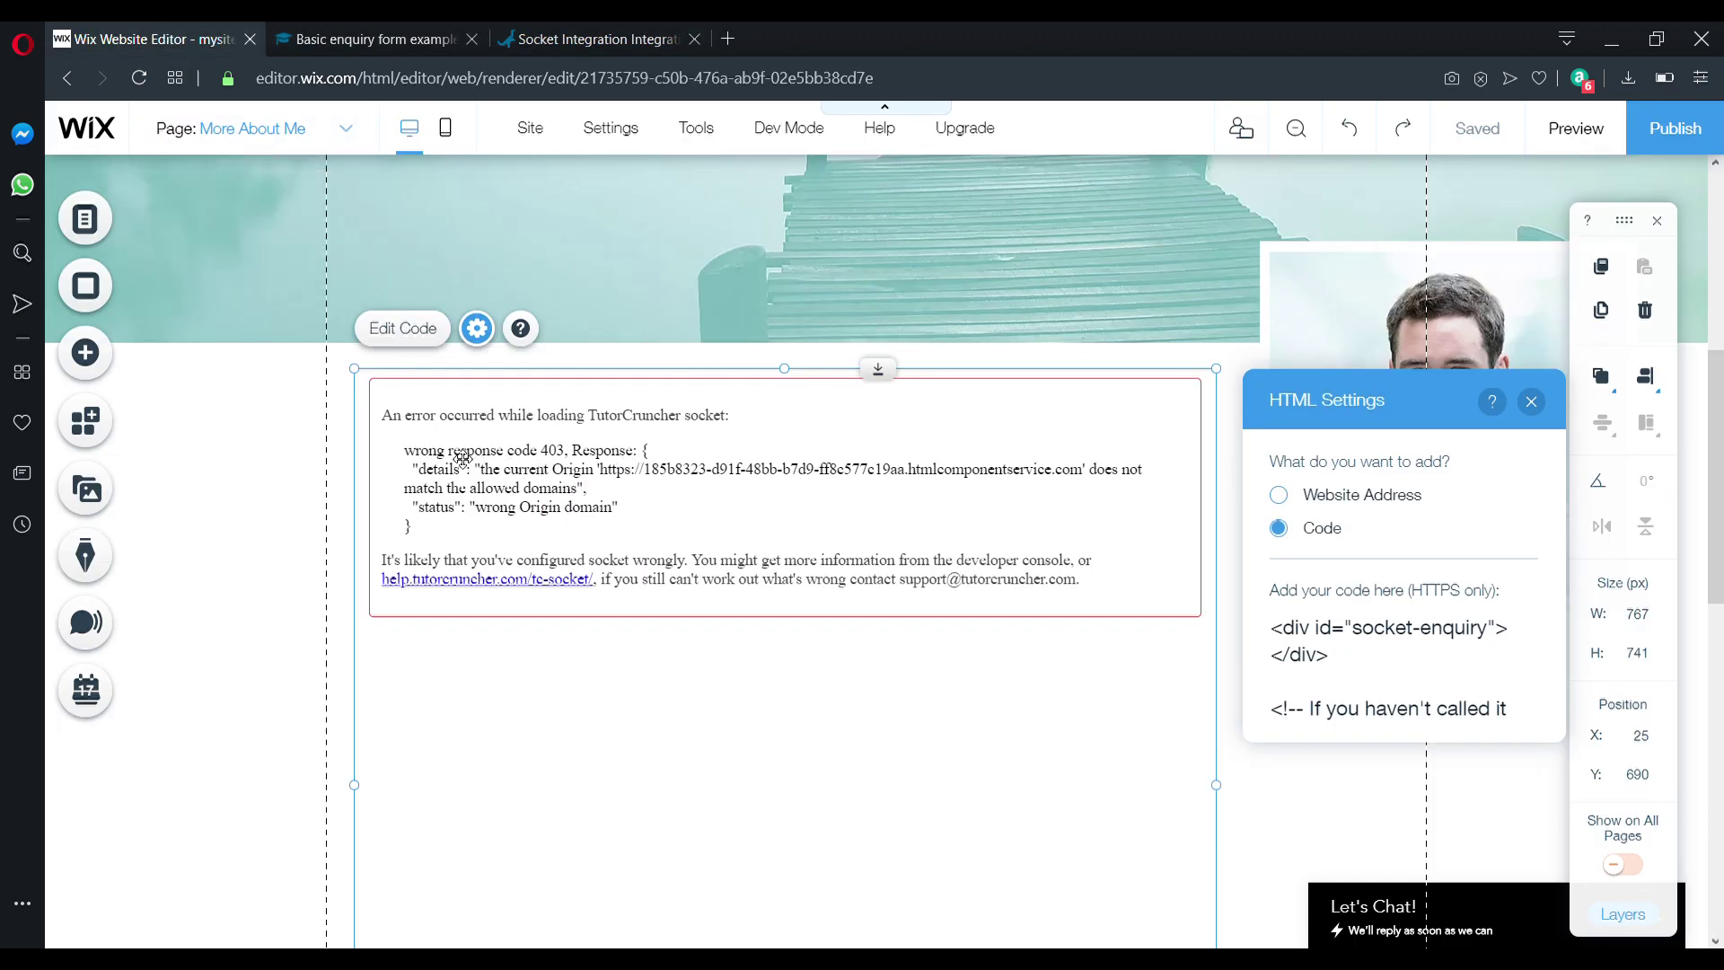
Preview the Wix site and copy the htmlcomponentservice.com origin URL from the socket error
left_click(630, 483)
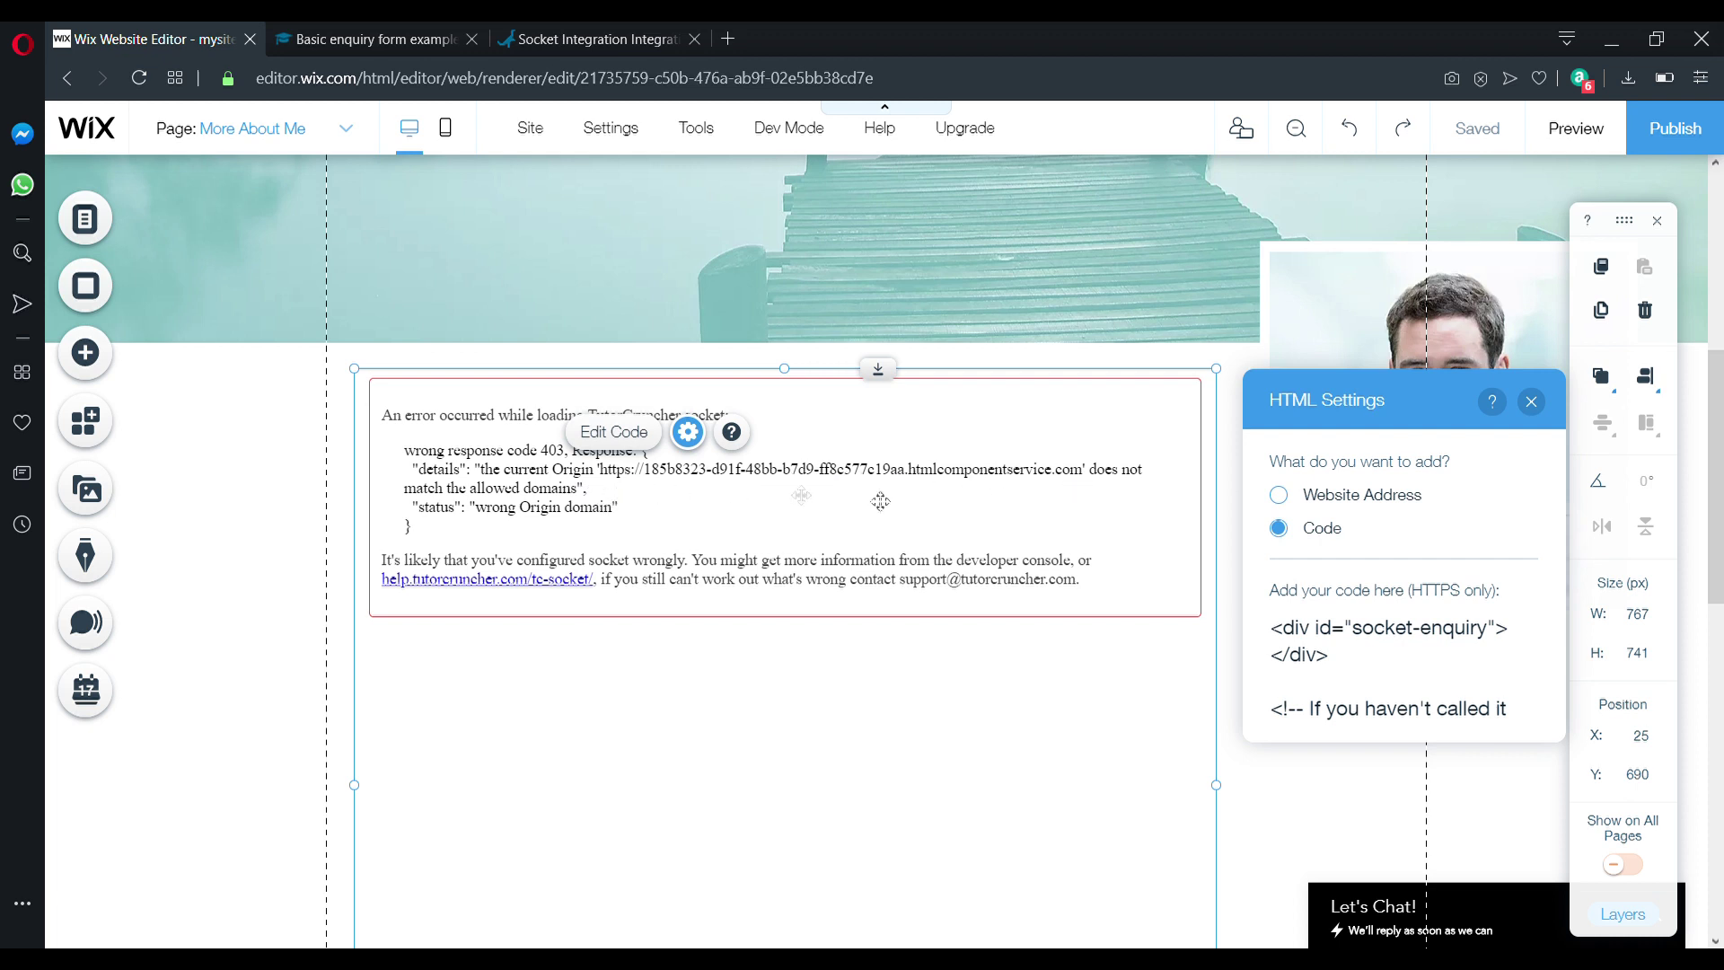
left_click(1067, 471)
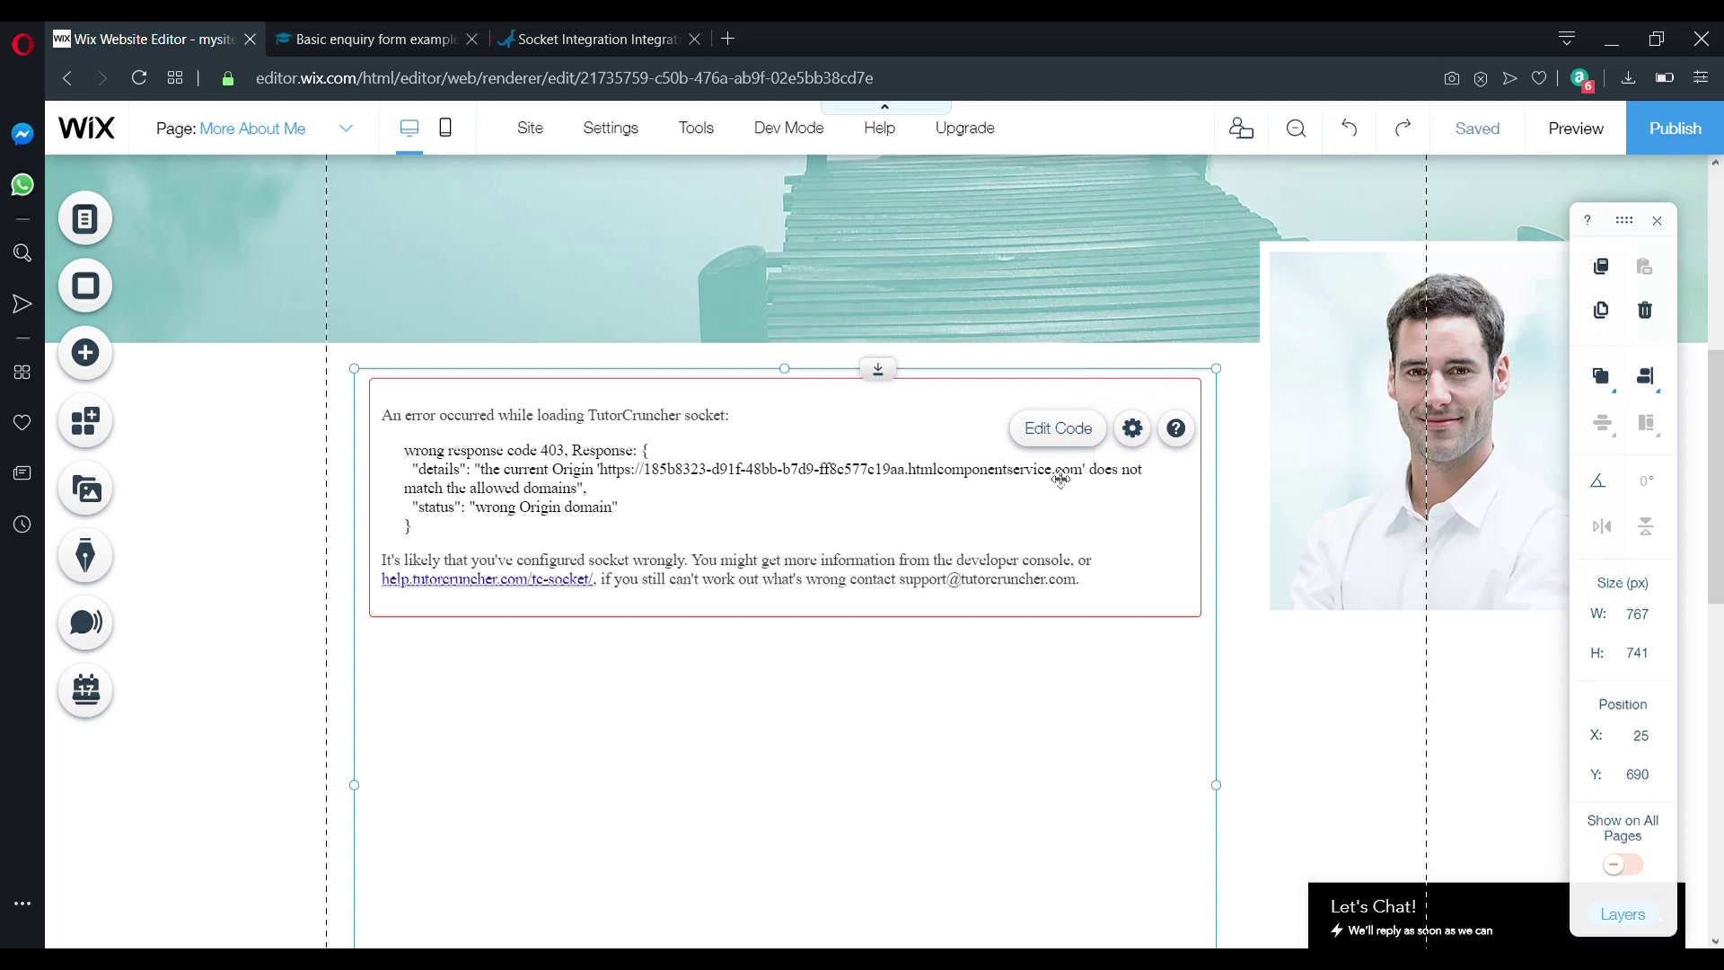
left_click(939, 436)
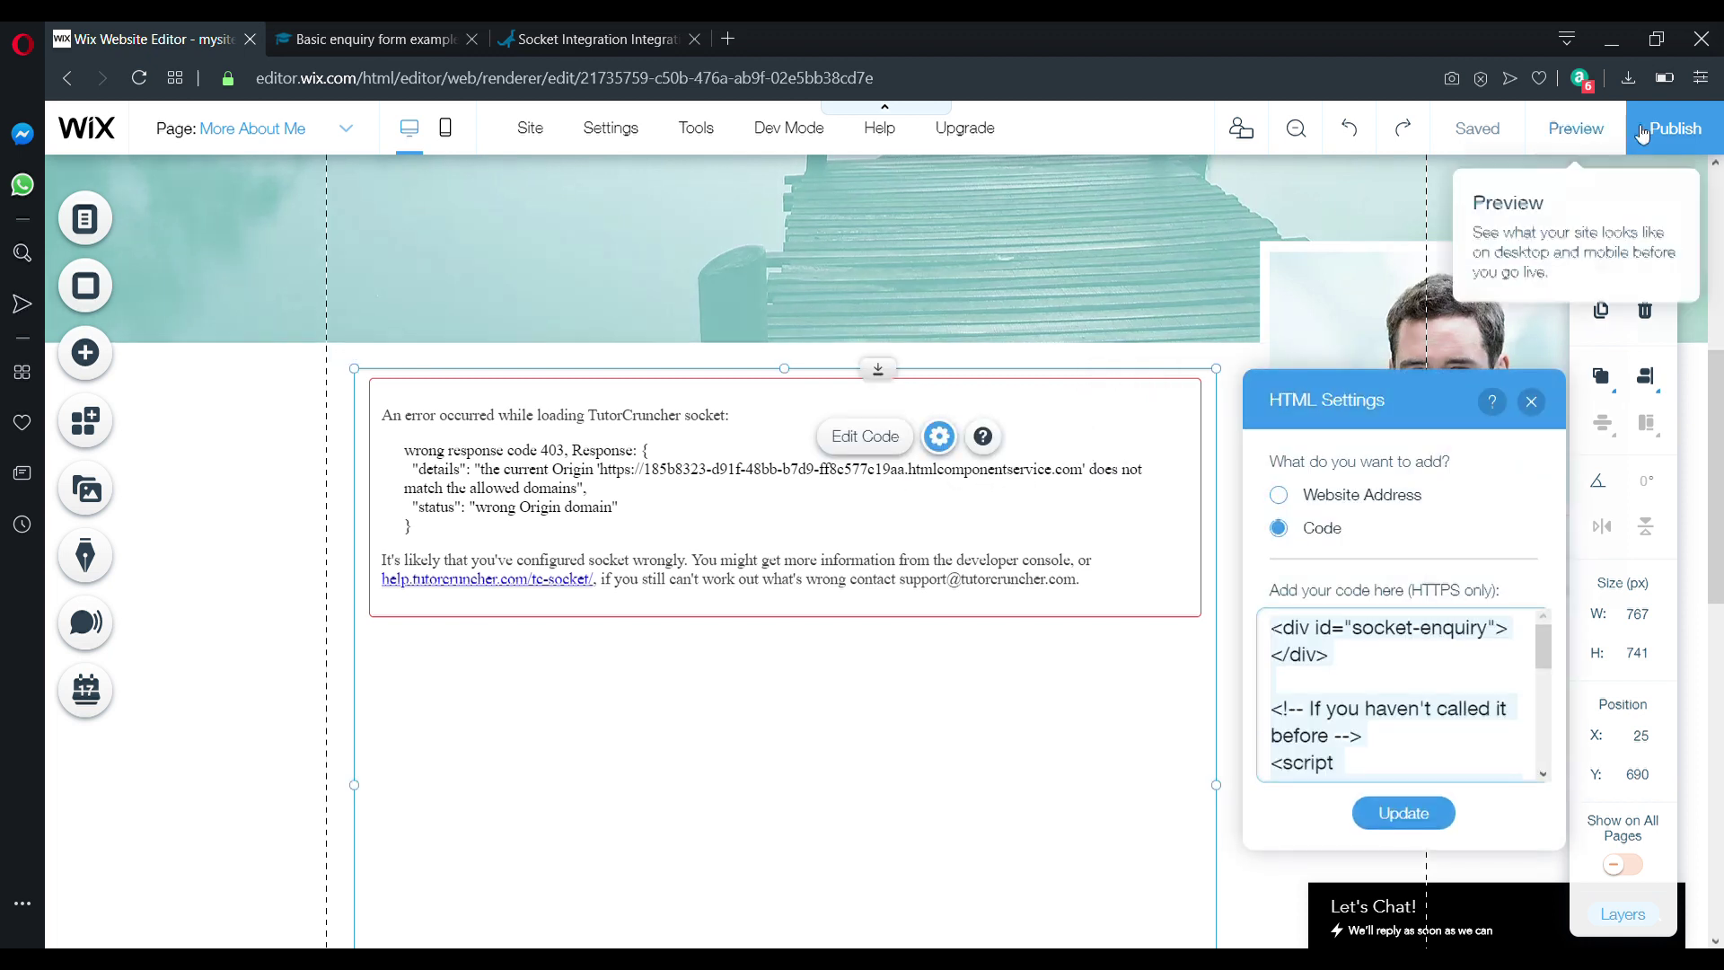
left_click(1563, 130)
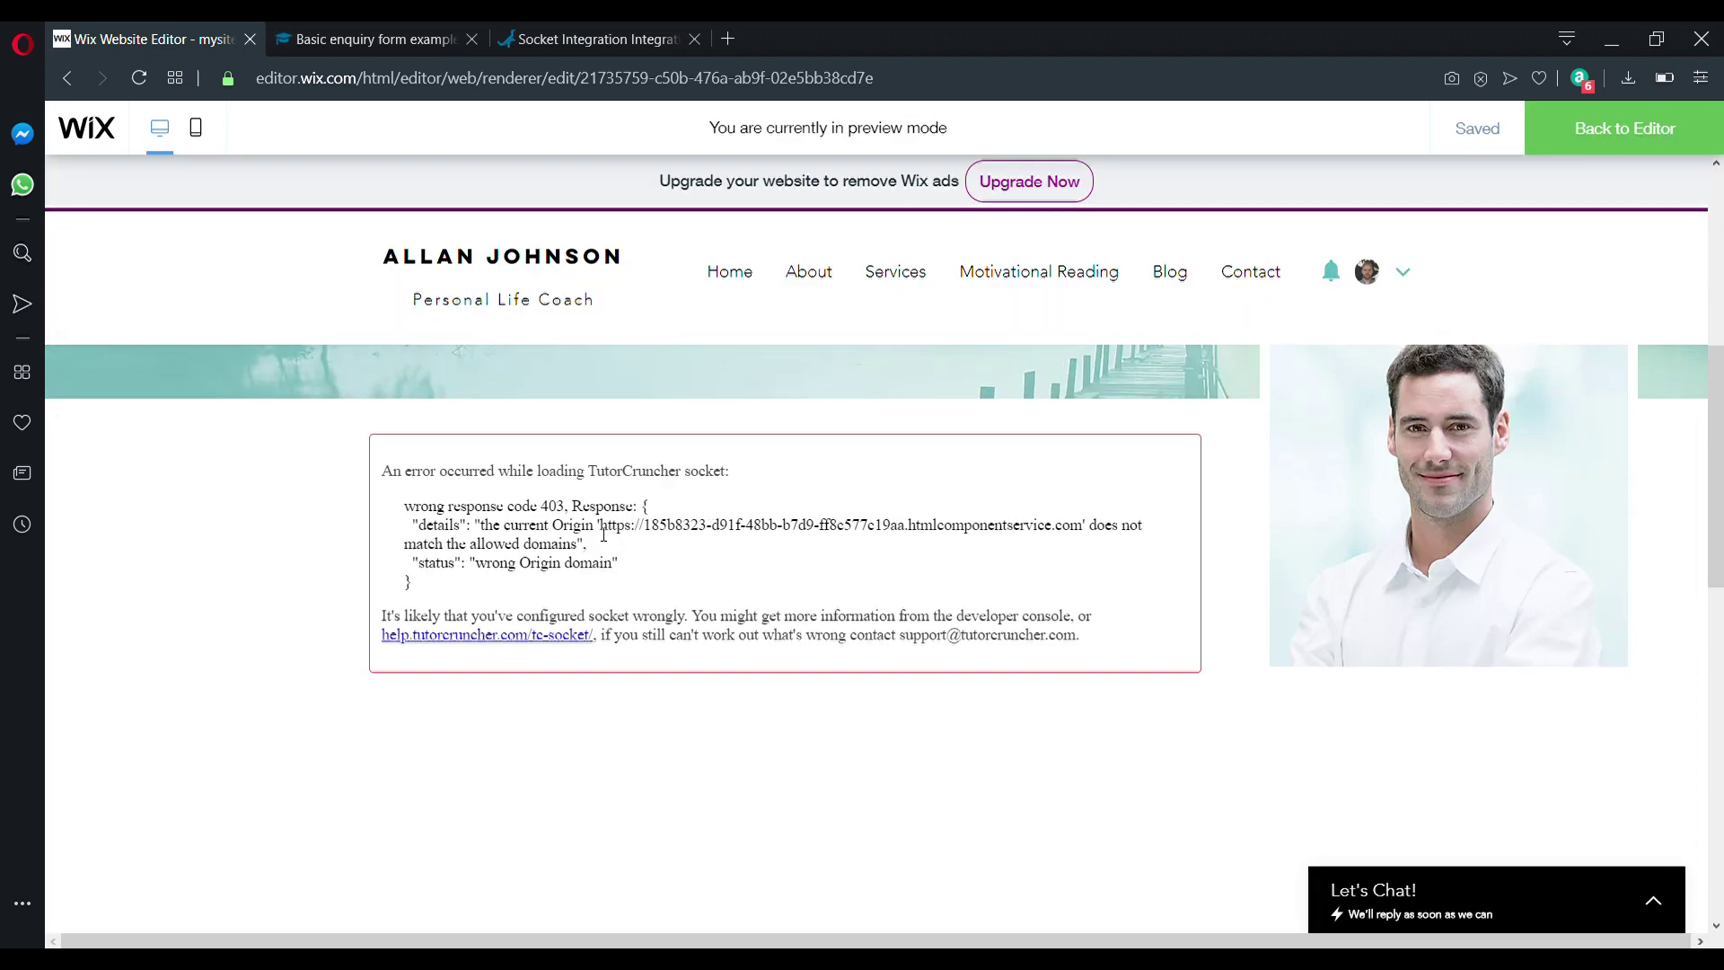
left_click_drag(603, 534, 1086, 533)
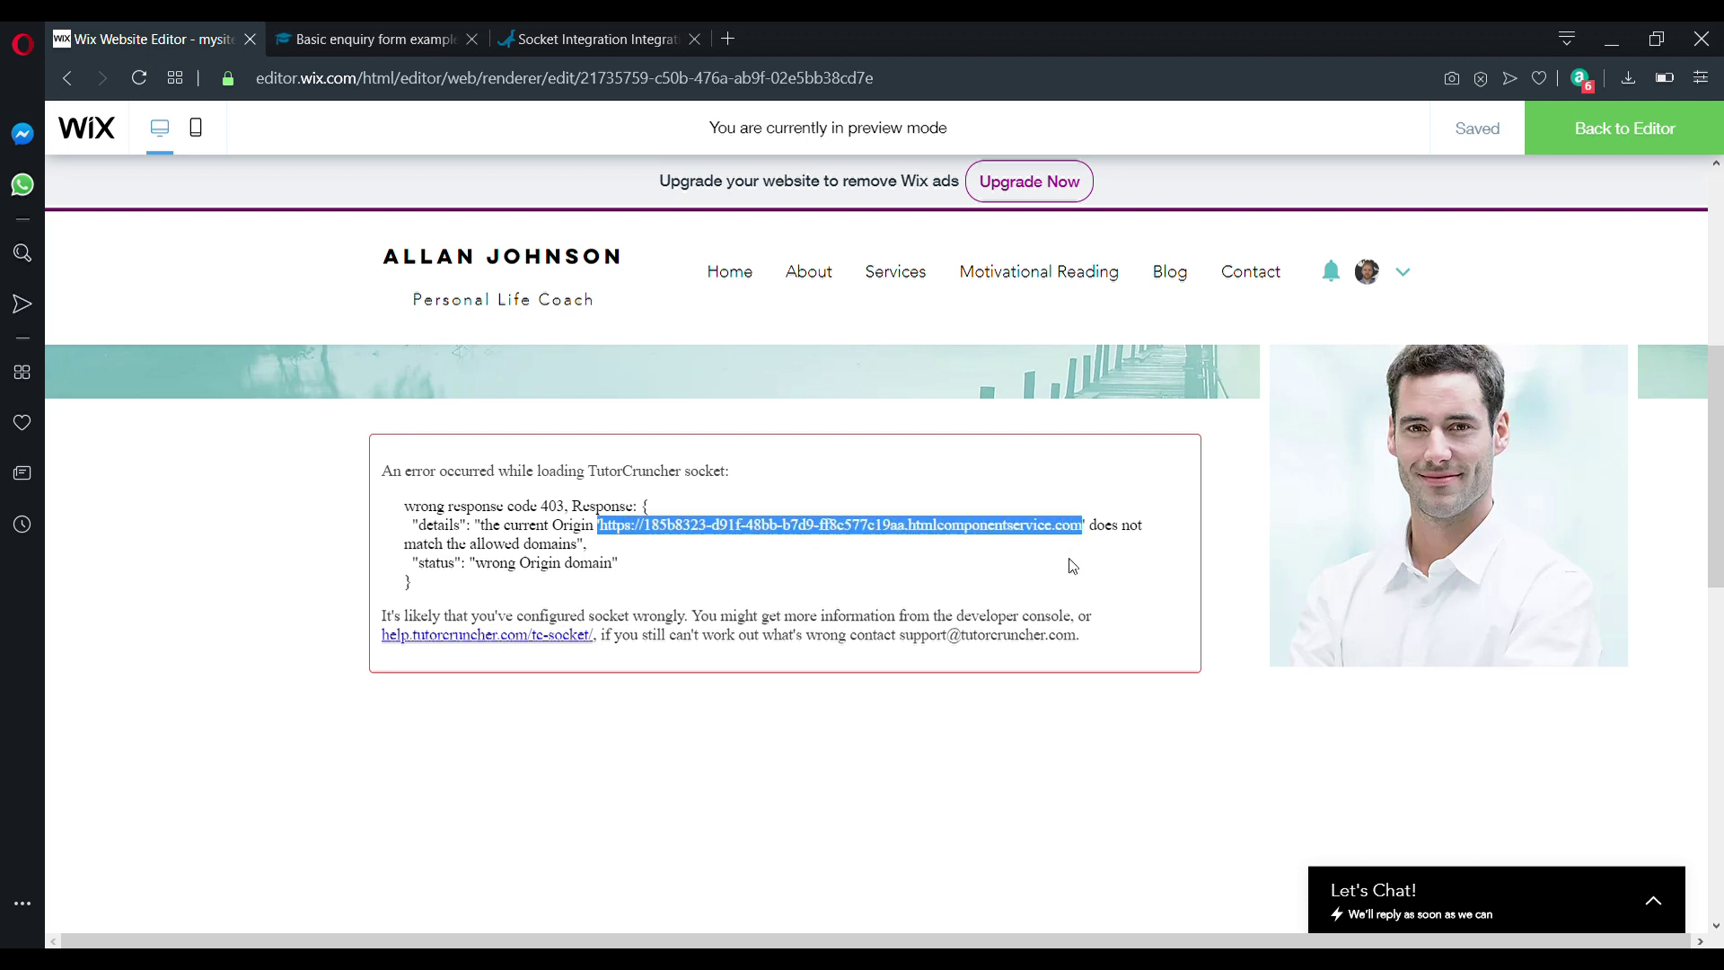
left_click(597, 39)
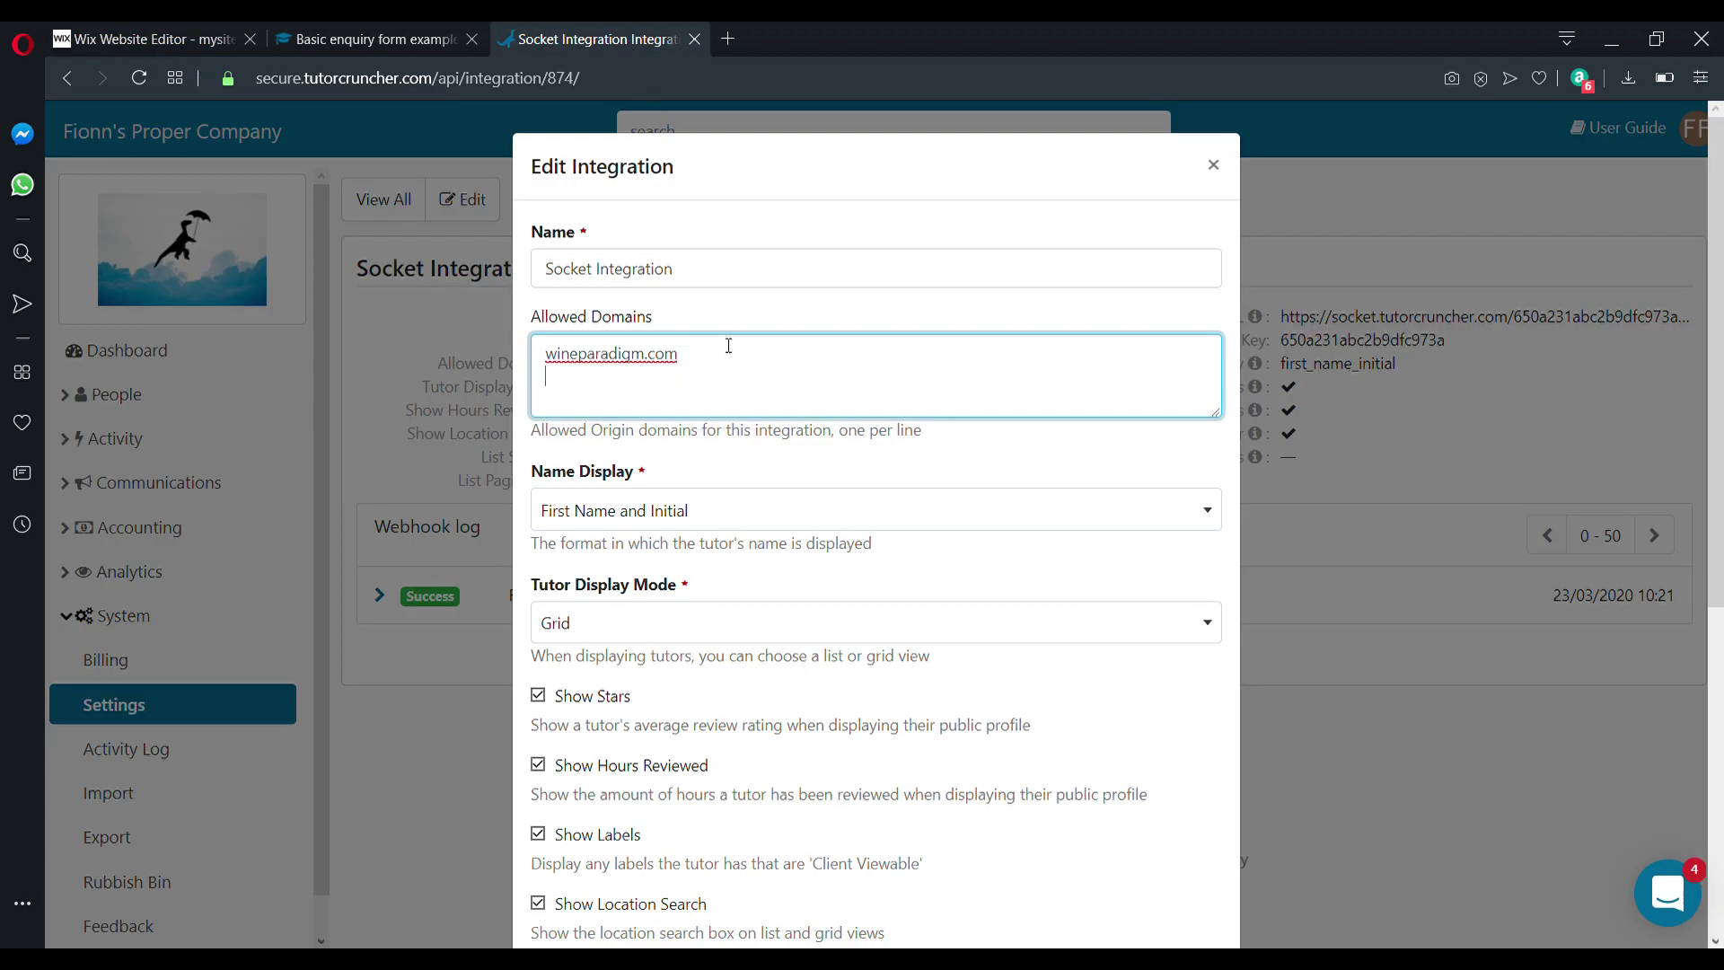
Add the htmlcomponentservice.com embed origin as a second allowed domain and save the Socket Integration
type("'https://185b8323-d91f-48bb-b7d9-ff8c577c19aa.htmlcomponentservice.com")
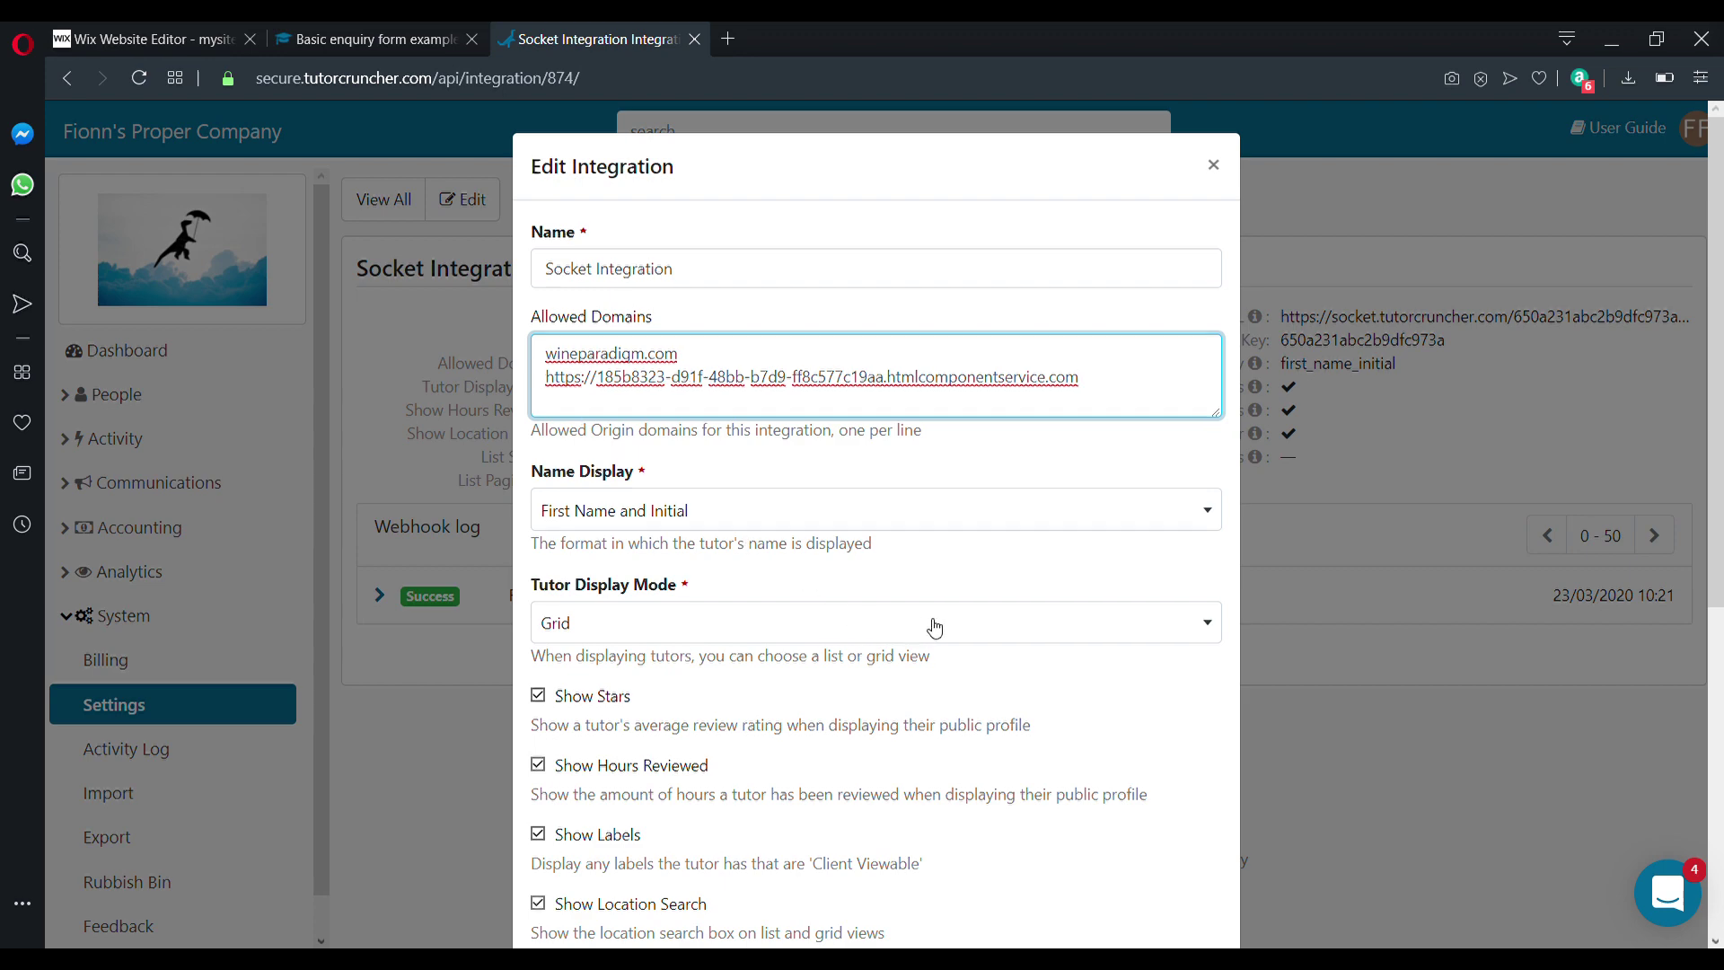
scroll(927, 623, "down", 5)
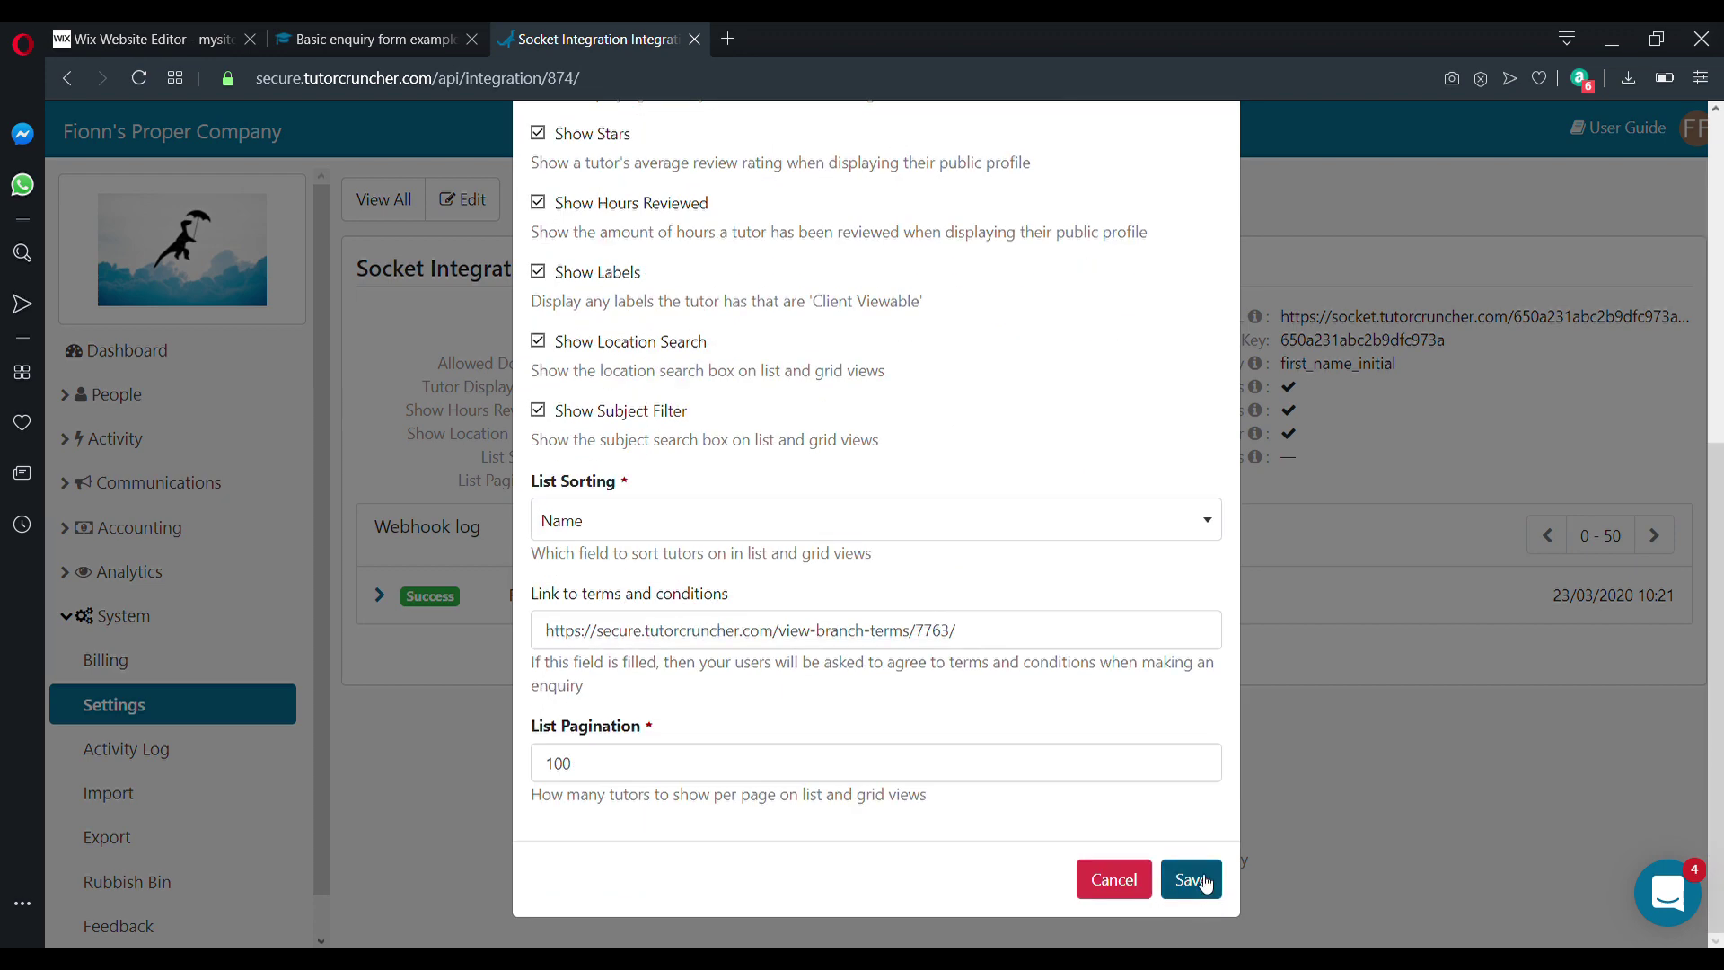
left_click(1206, 883)
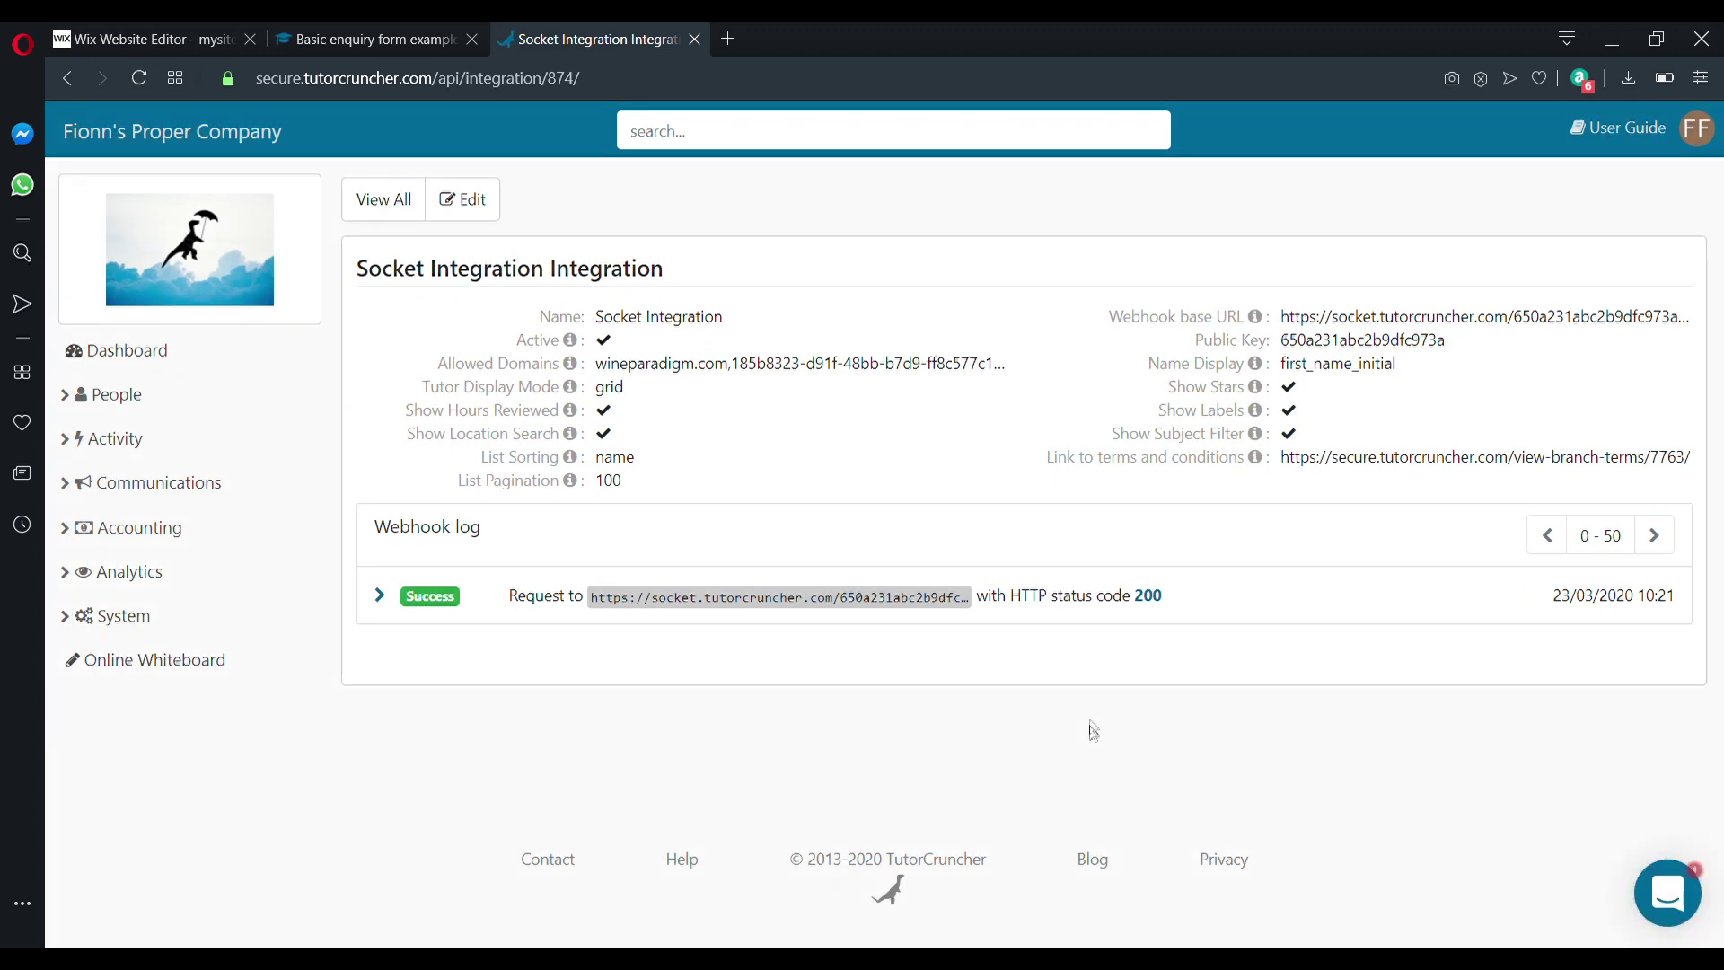
left_click(185, 36)
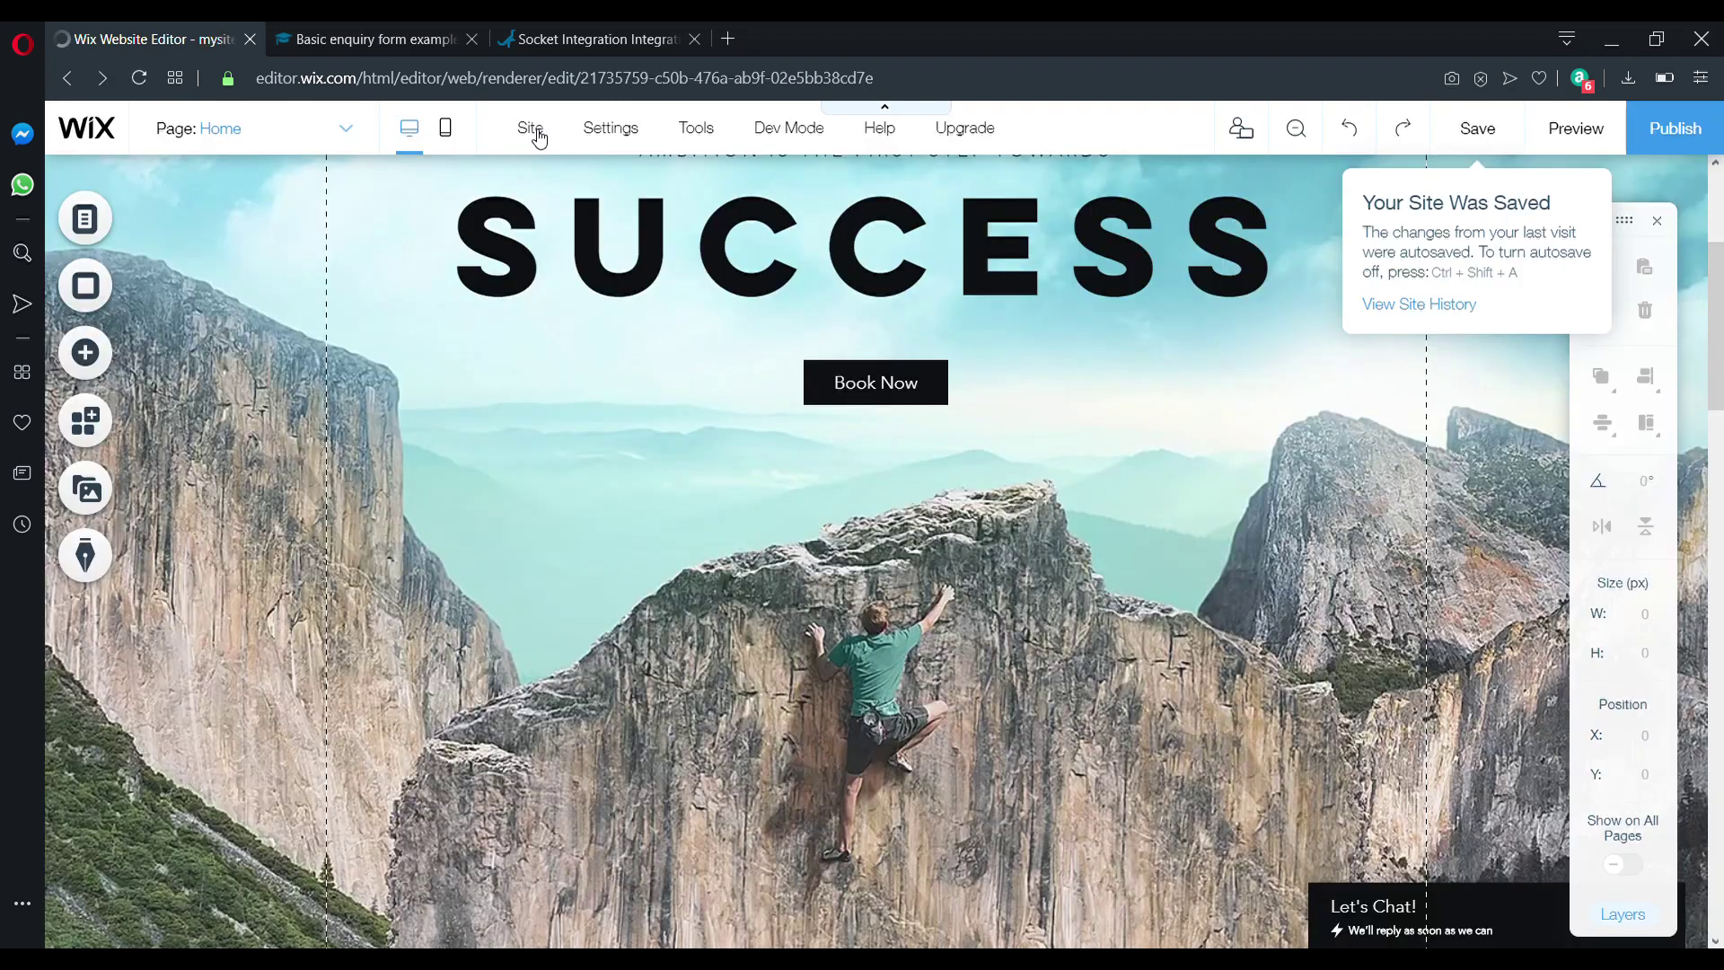
Switch to the More About Me page and scroll to the now-working embedded enquiry form
mouse_move(224, 128)
left_click(261, 256)
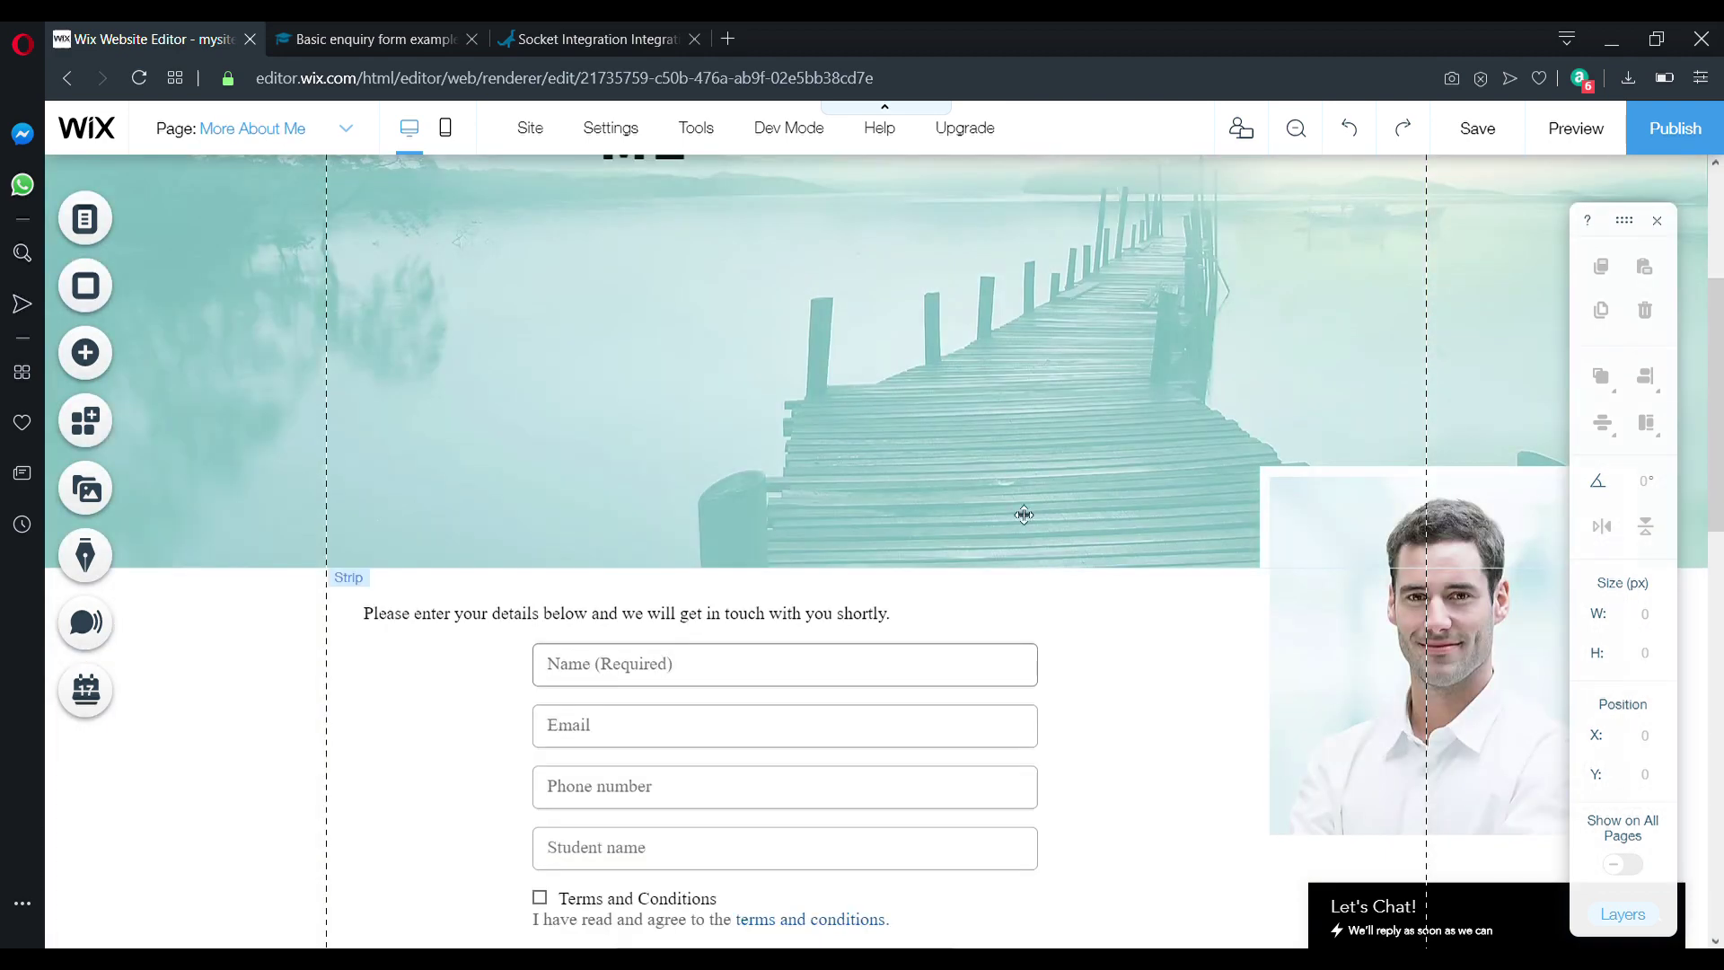
scroll(1221, 589, "down", 10)
scroll(1222, 604, "up", 2)
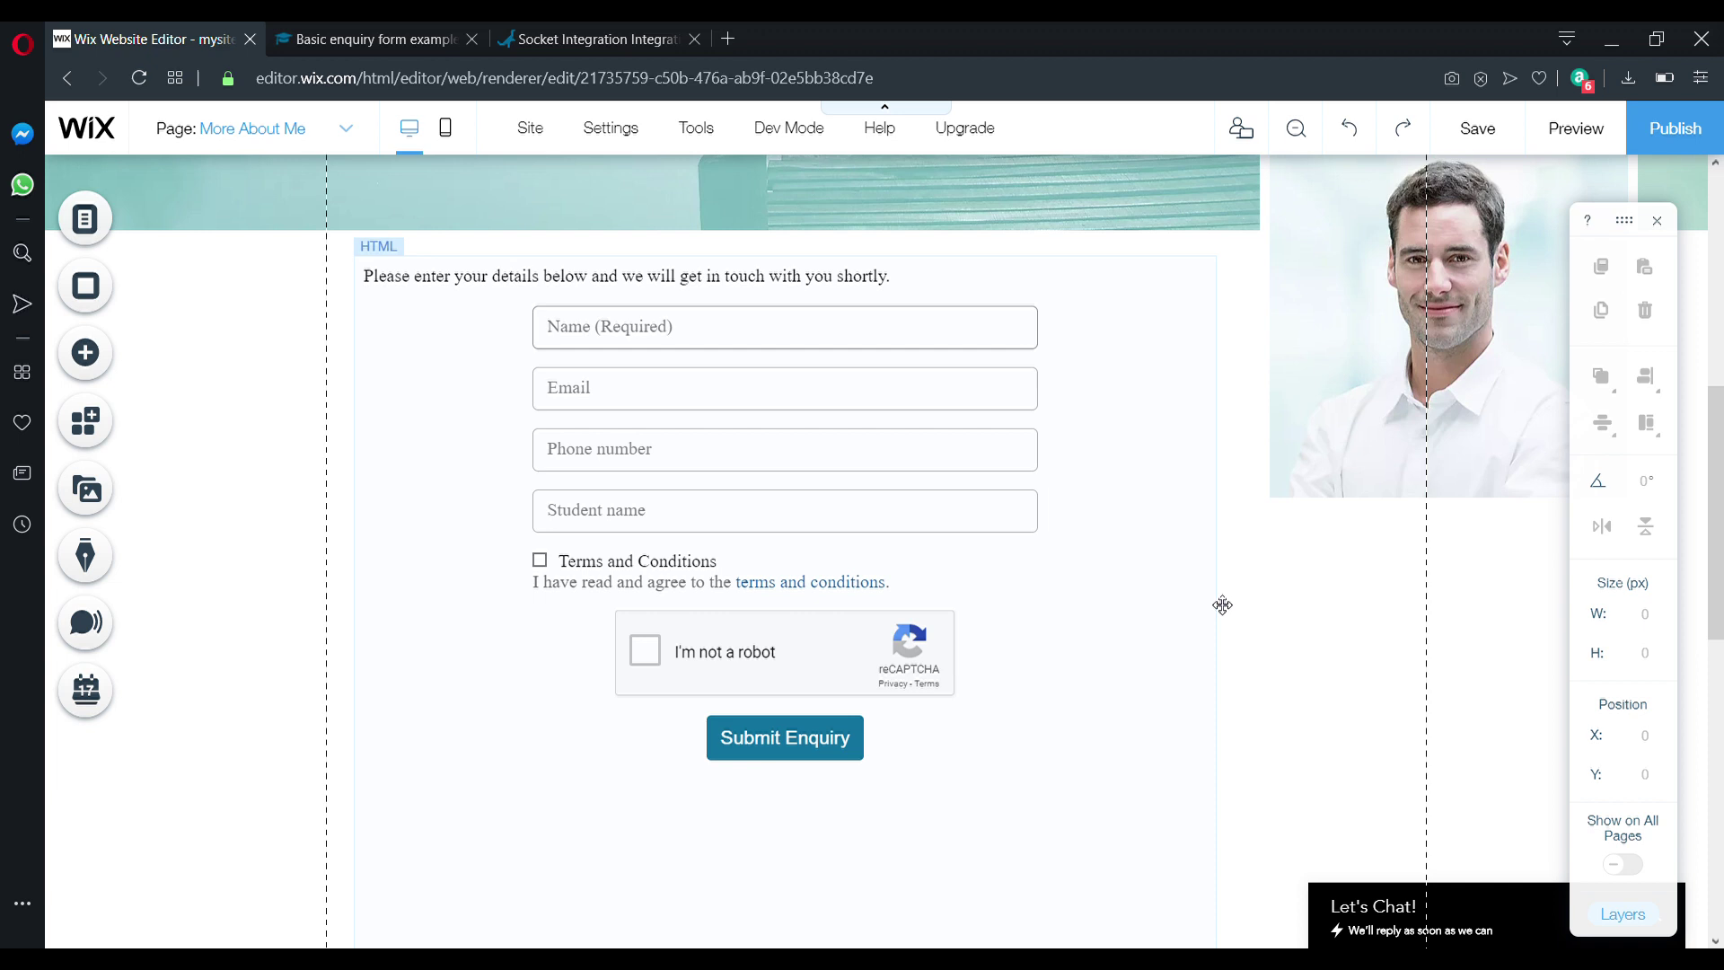
left_click(368, 39)
scroll(1138, 571, "down", 5)
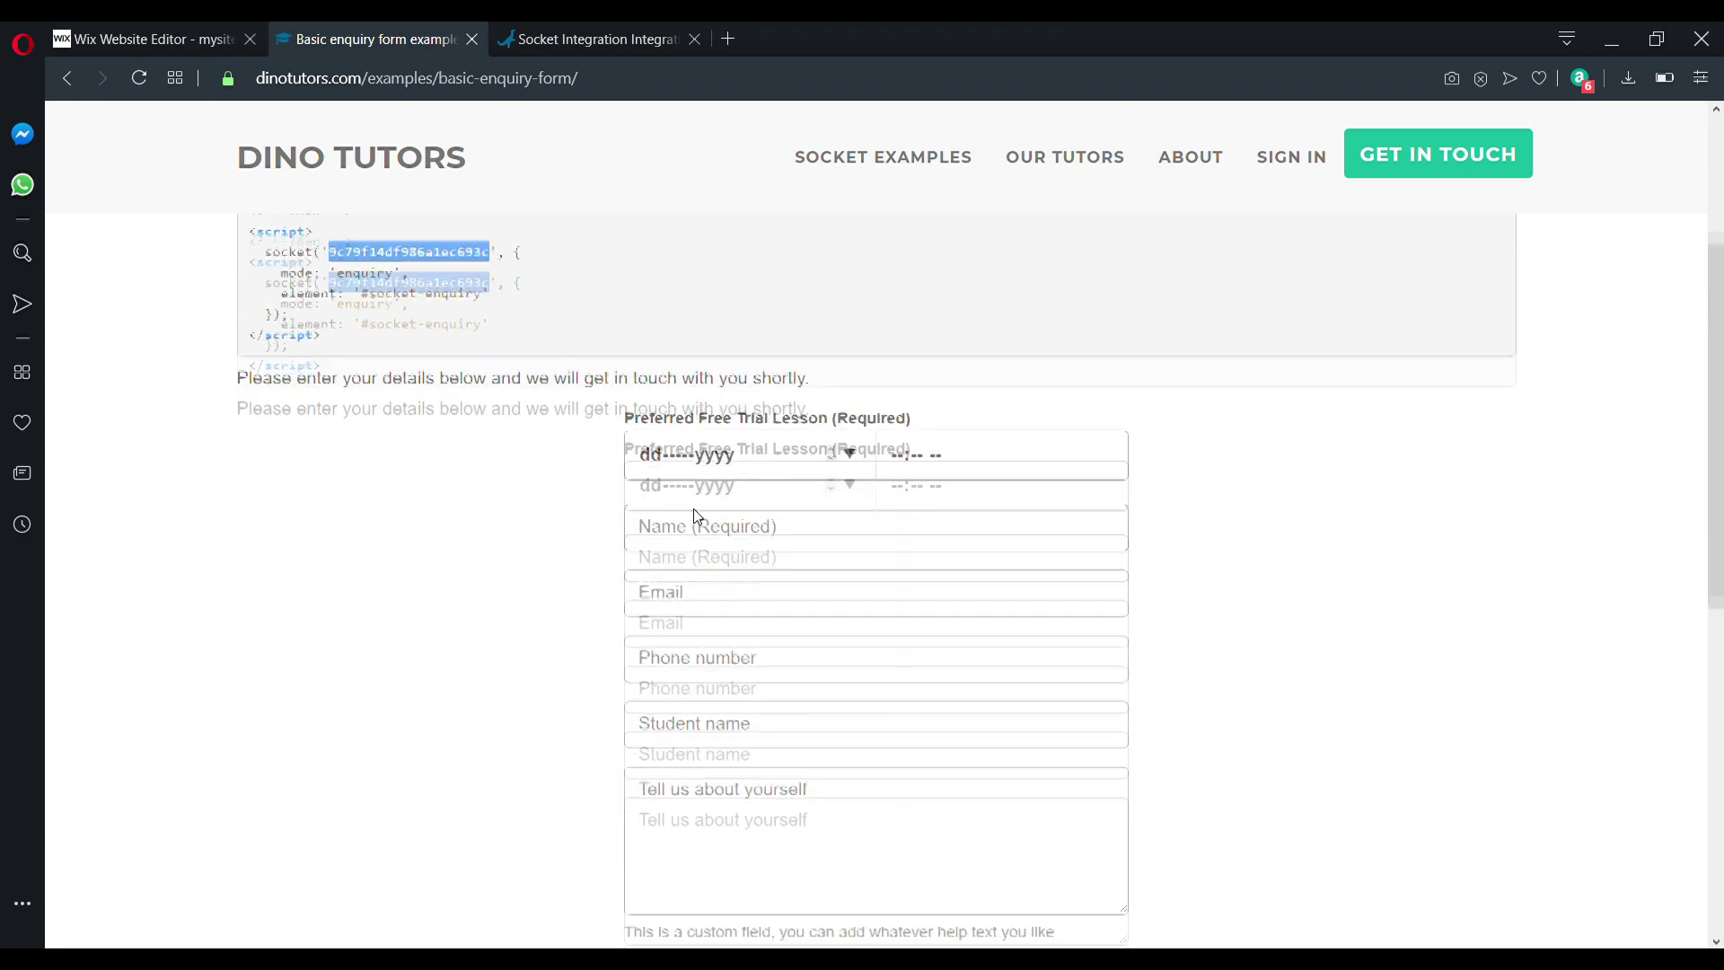
scroll(993, 855, "down", 3)
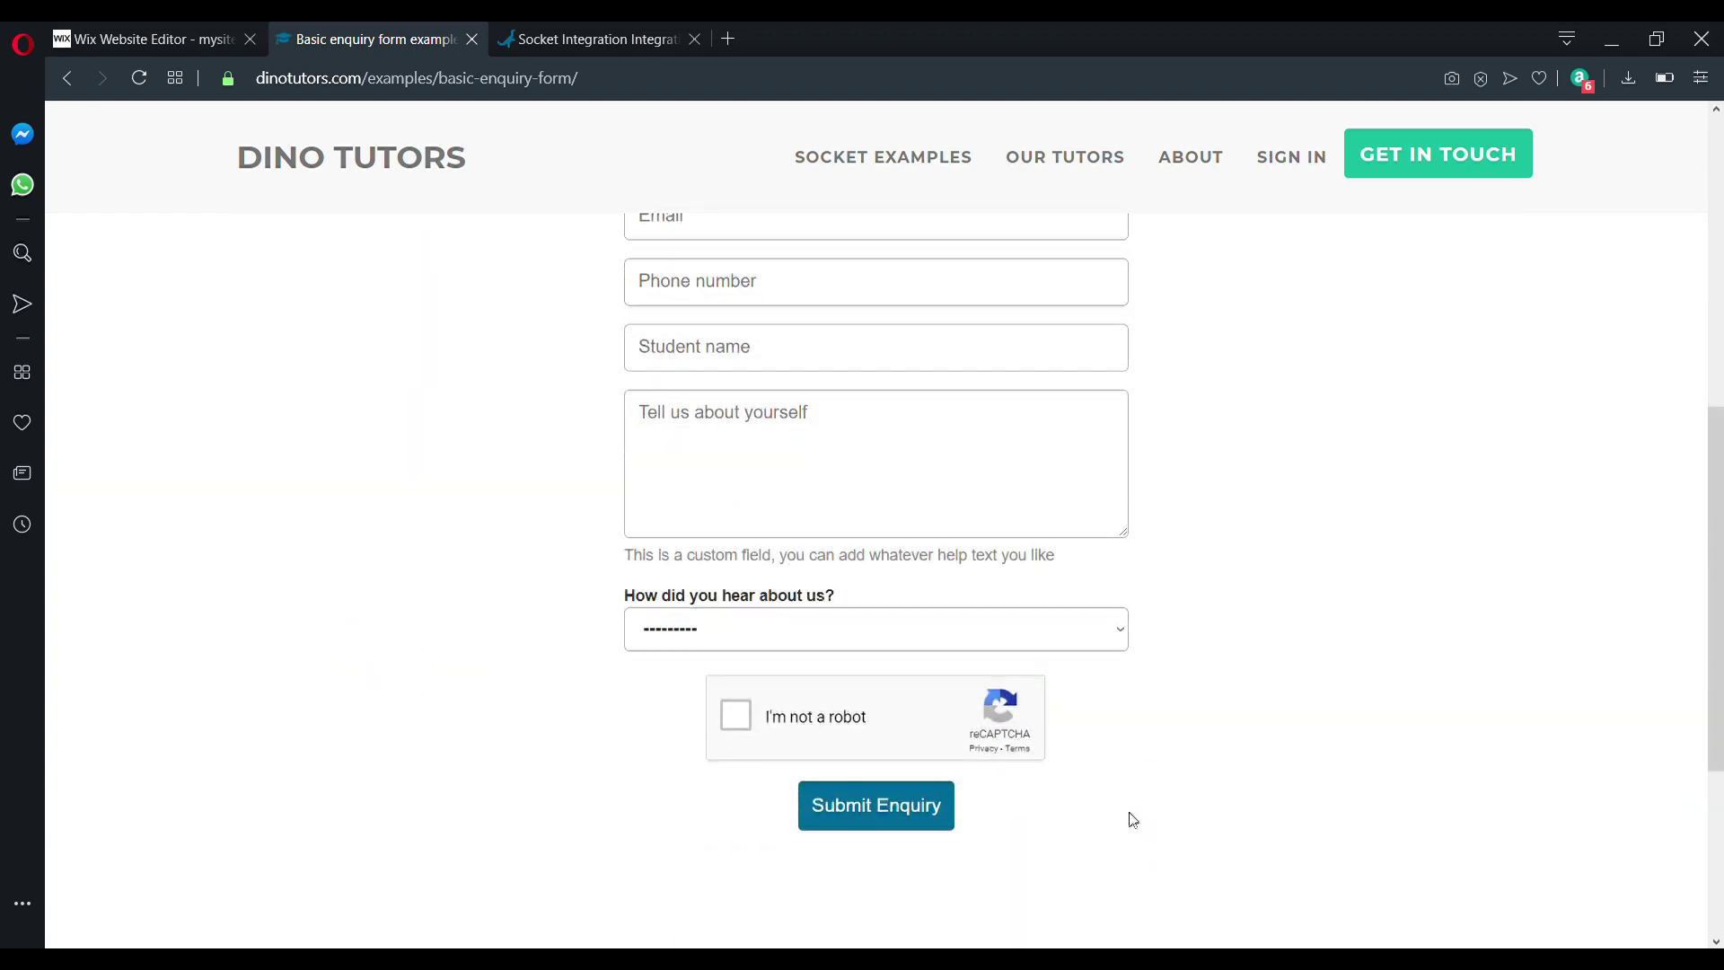
scroll(1128, 817, "up", 1)
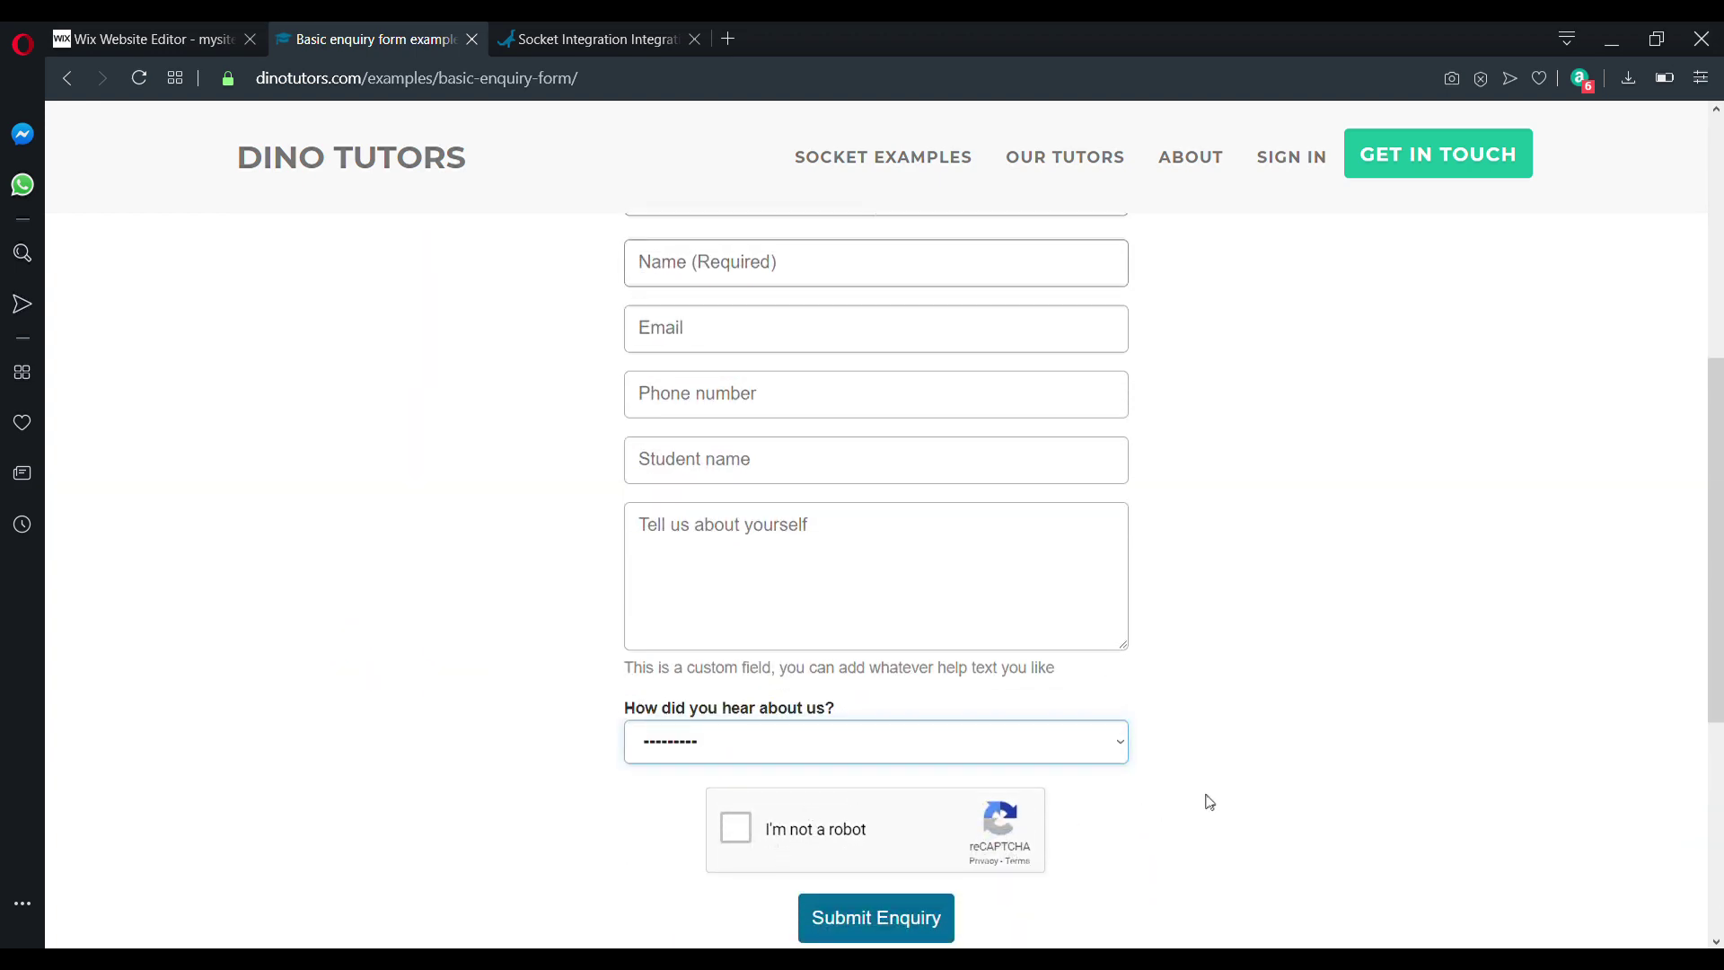
scroll(613, 440, "up", 2)
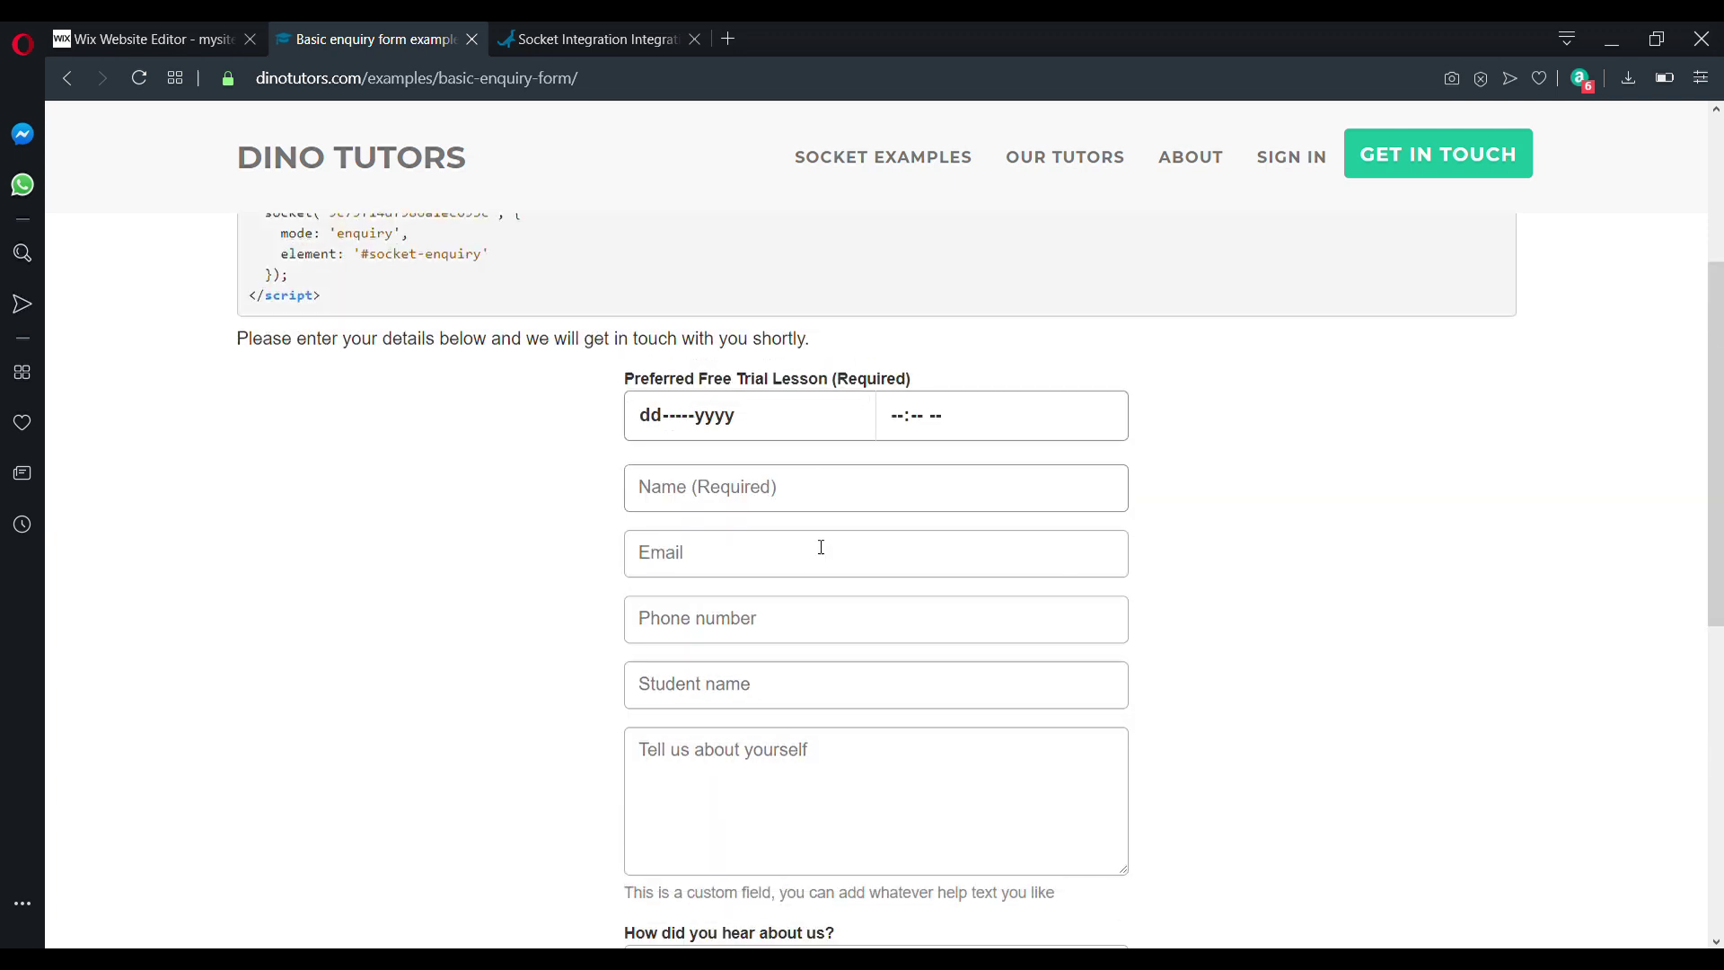
left_click(205, 27)
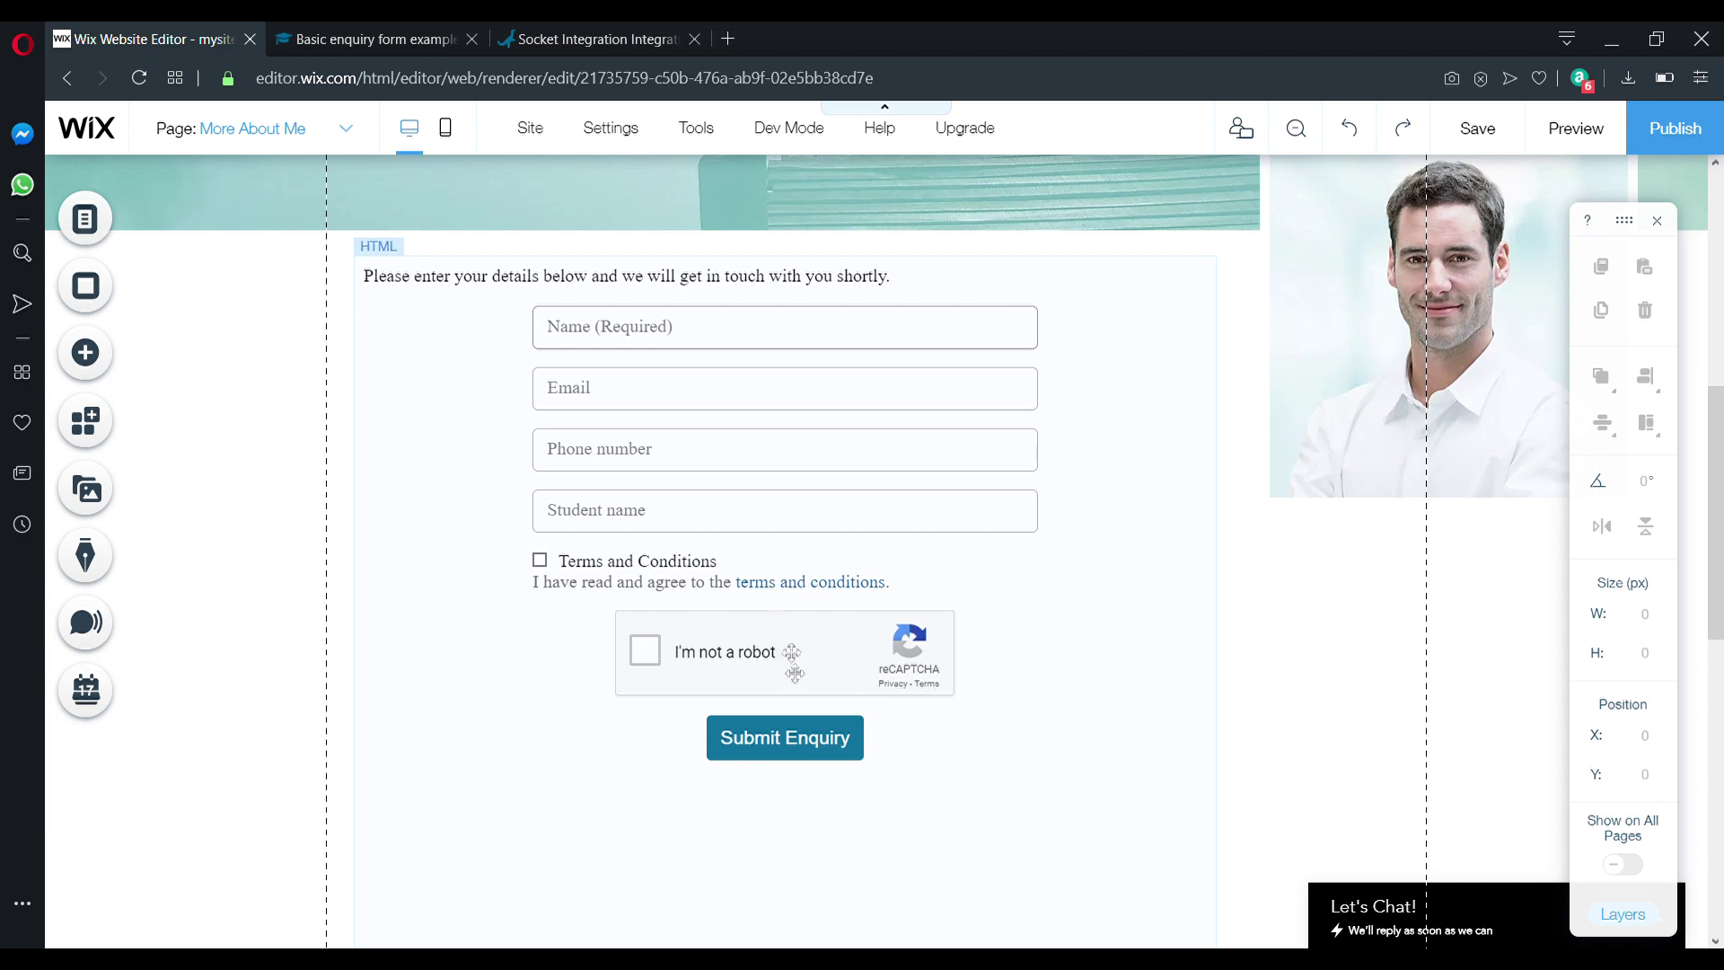
left_click(550, 38)
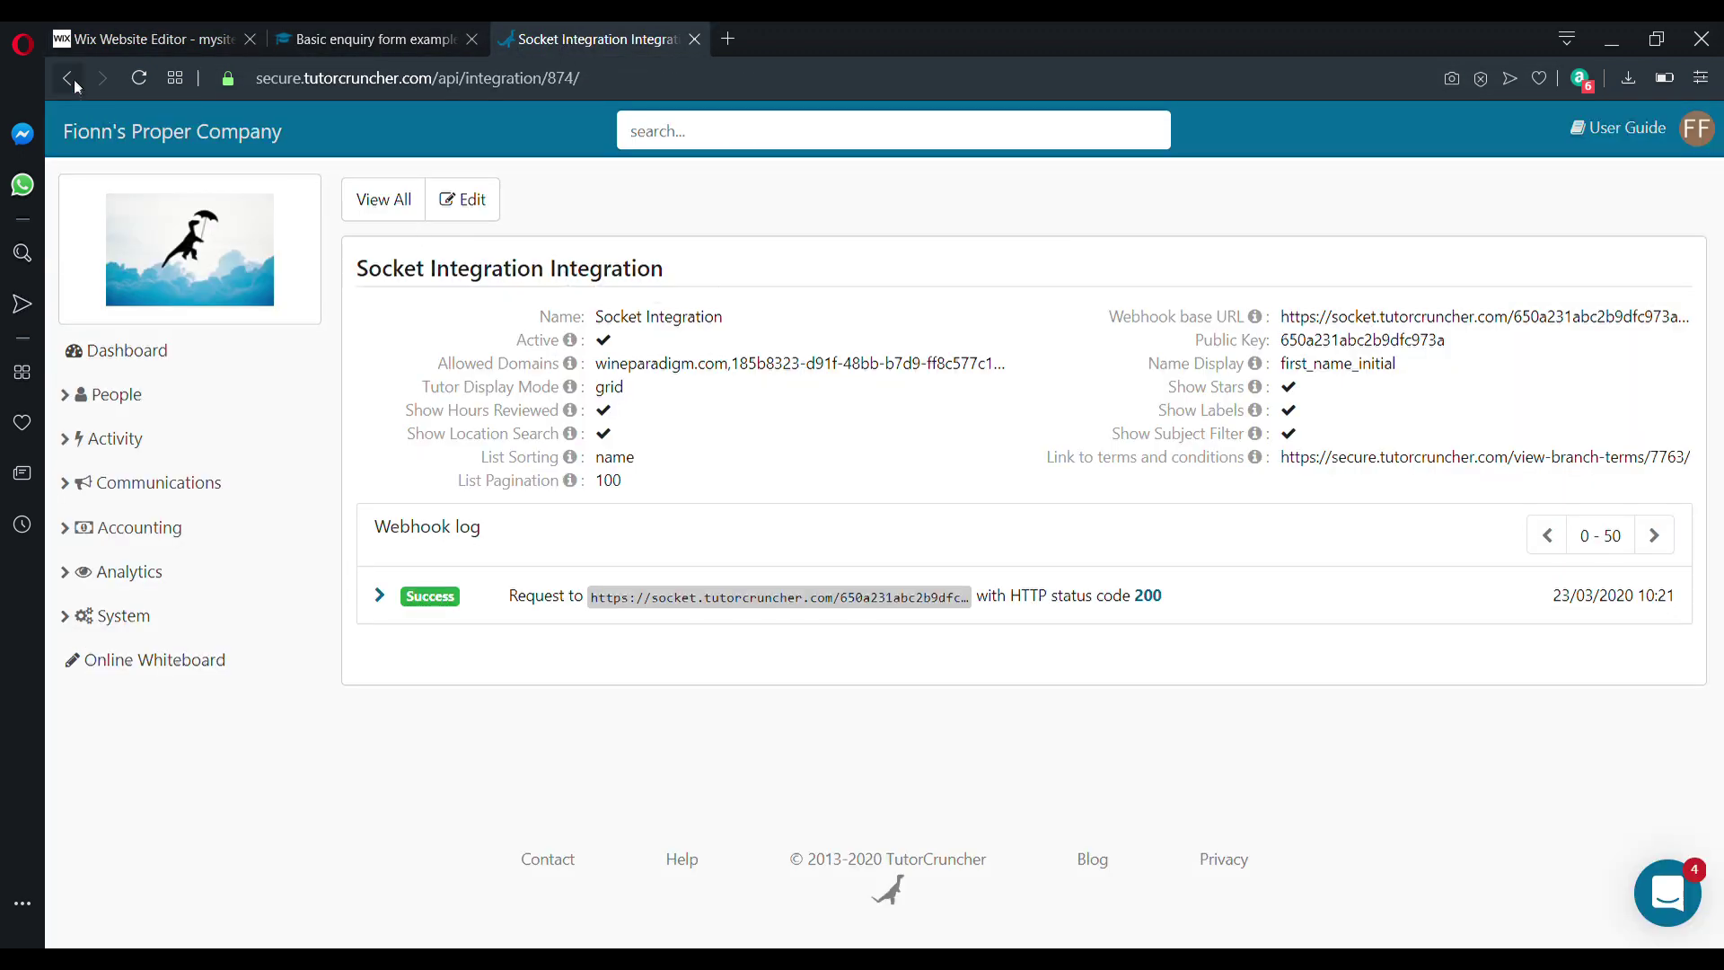
Go to TutorCruncher Settings and open Custom Fields under System Customization
left_click(156, 622)
left_click(160, 708)
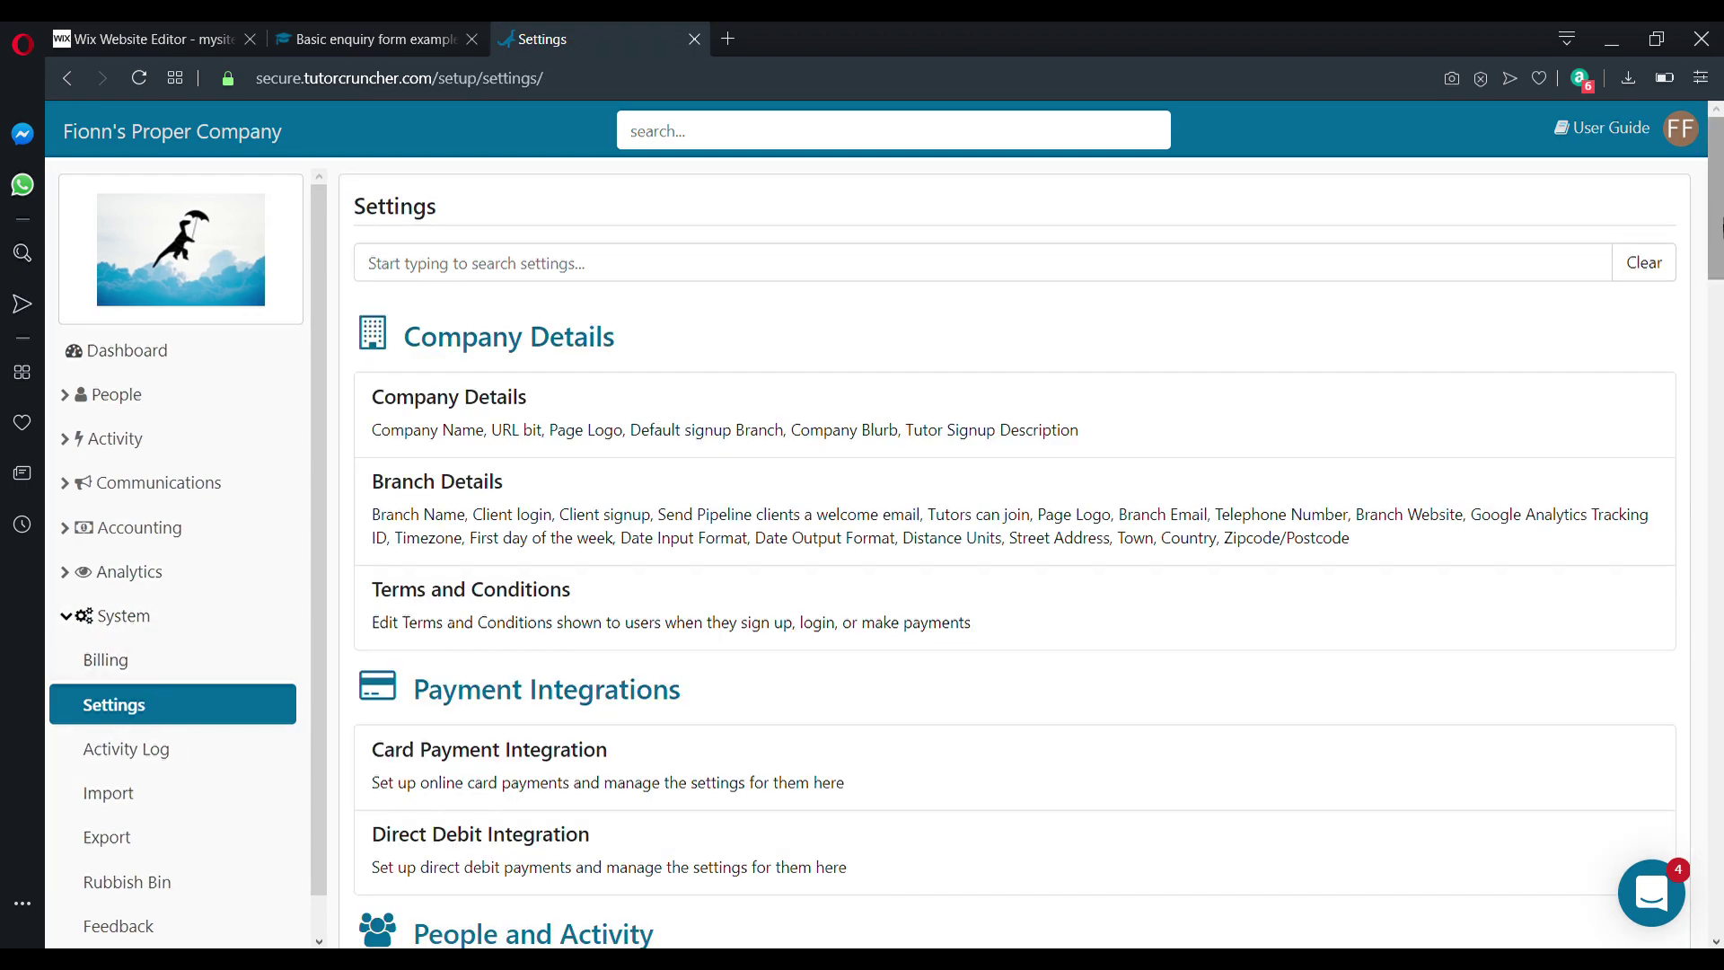
left_click_drag(1717, 184, 1648, 706)
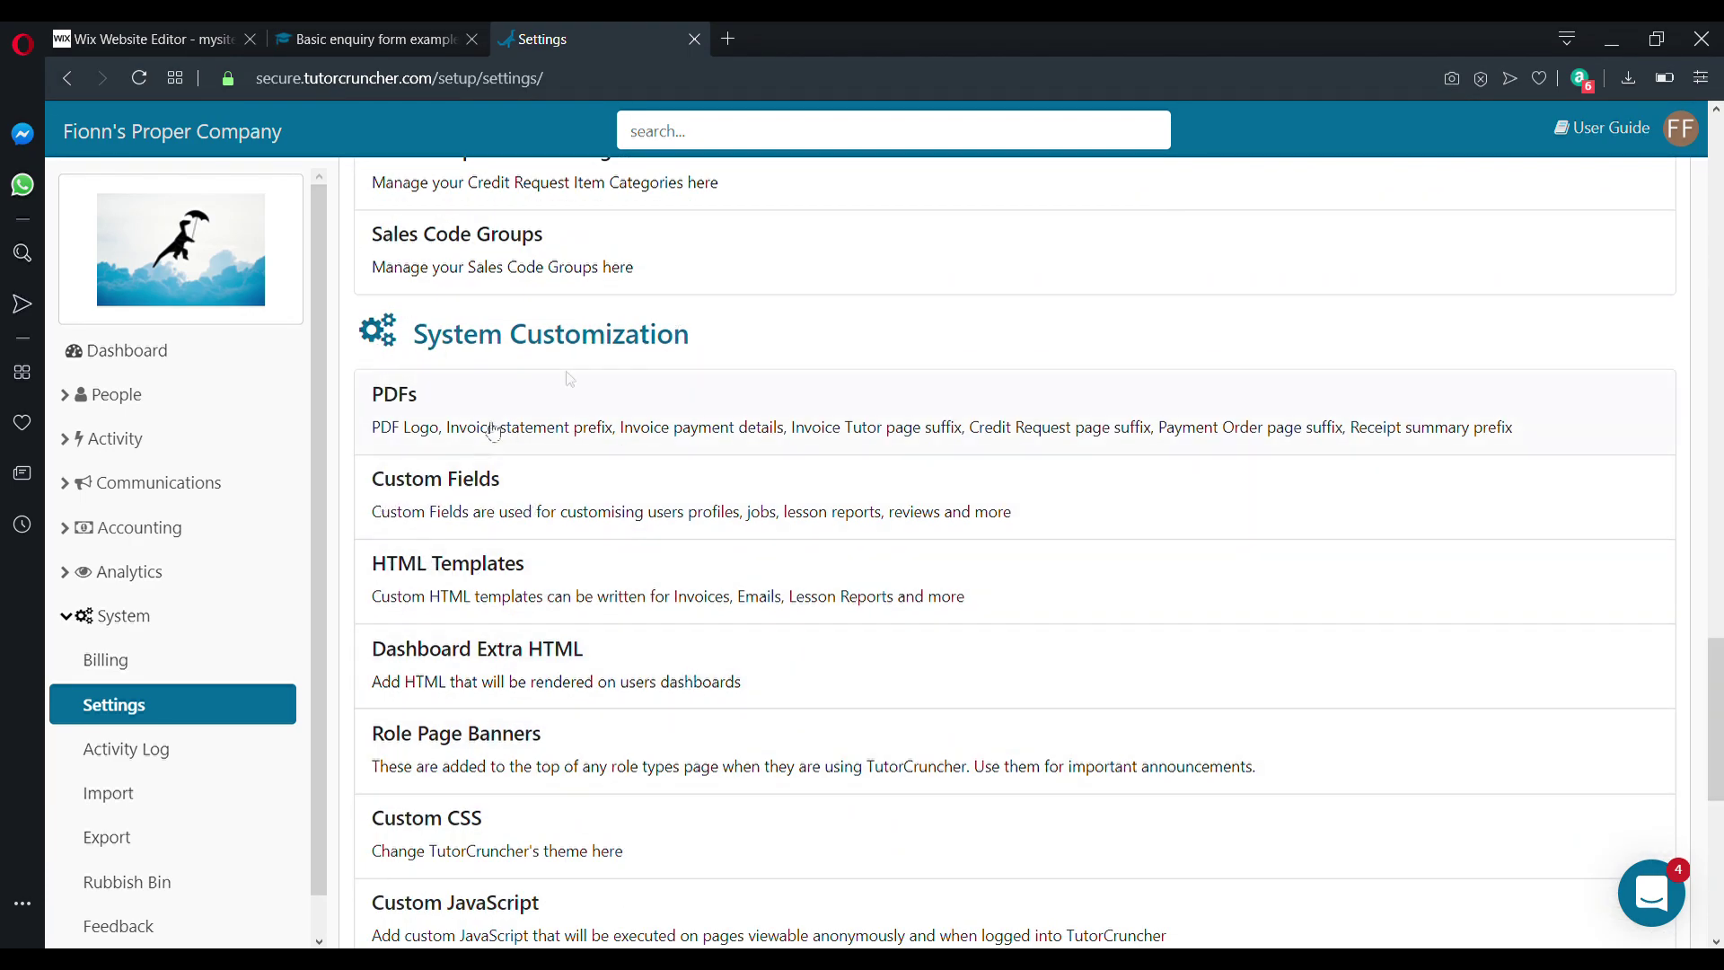
left_click(442, 488)
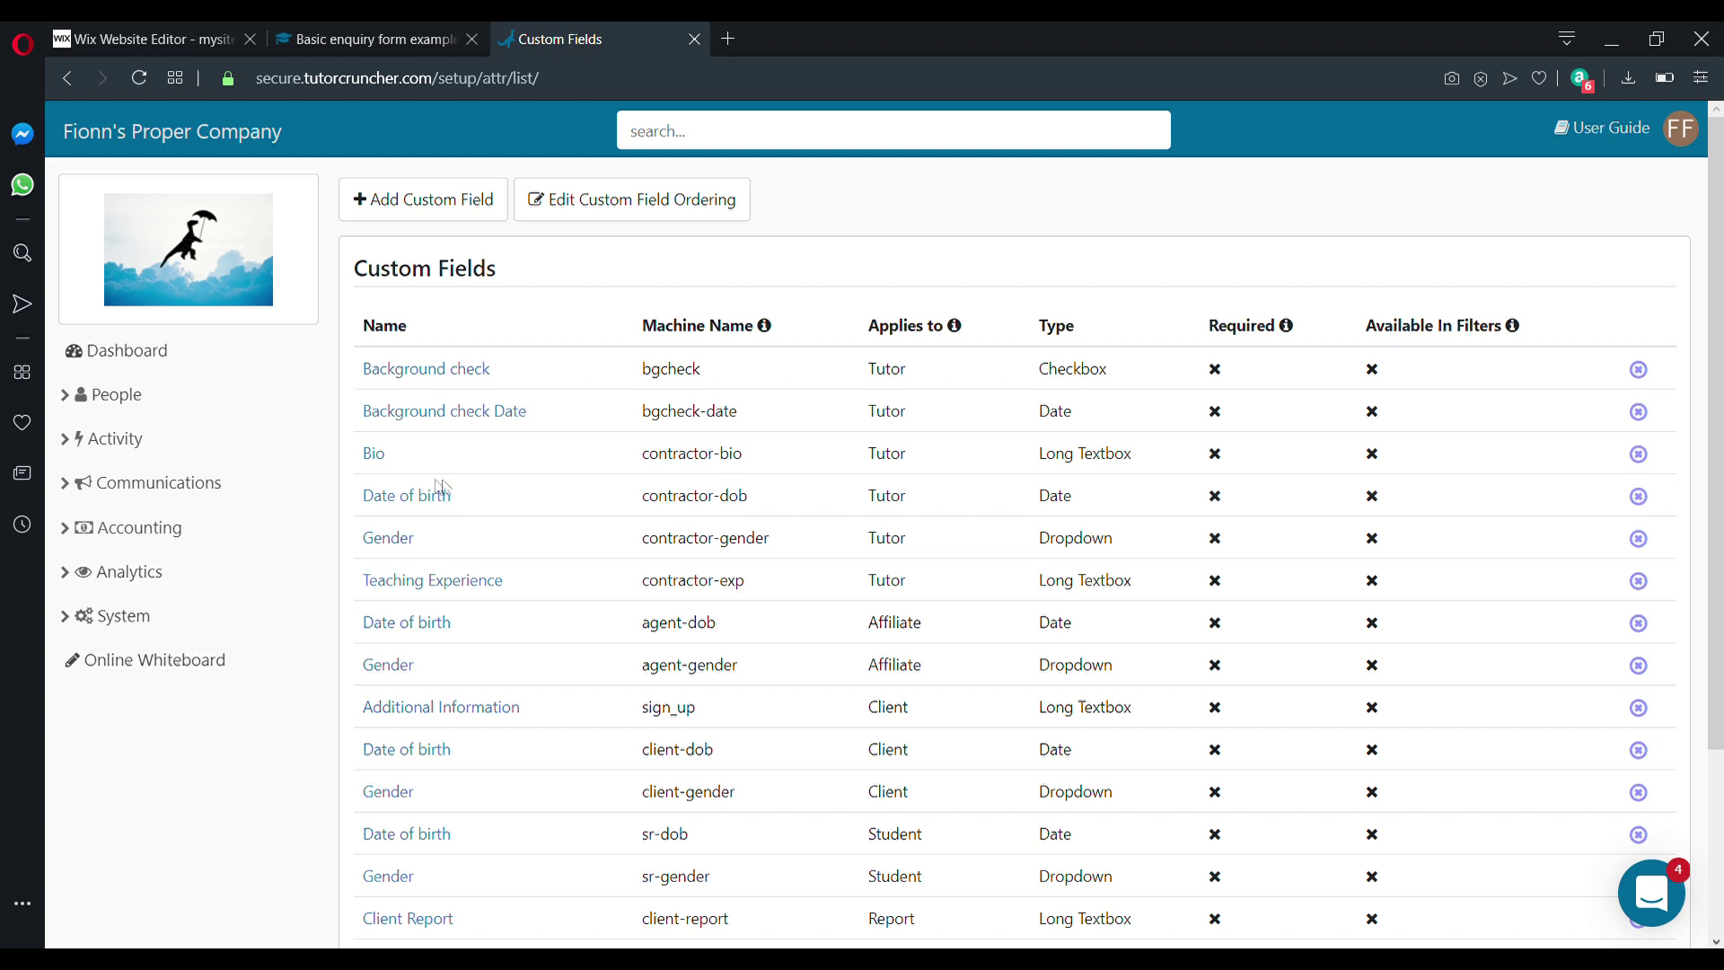
Add a new custom field named 'Subject of Interest'
left_click(445, 201)
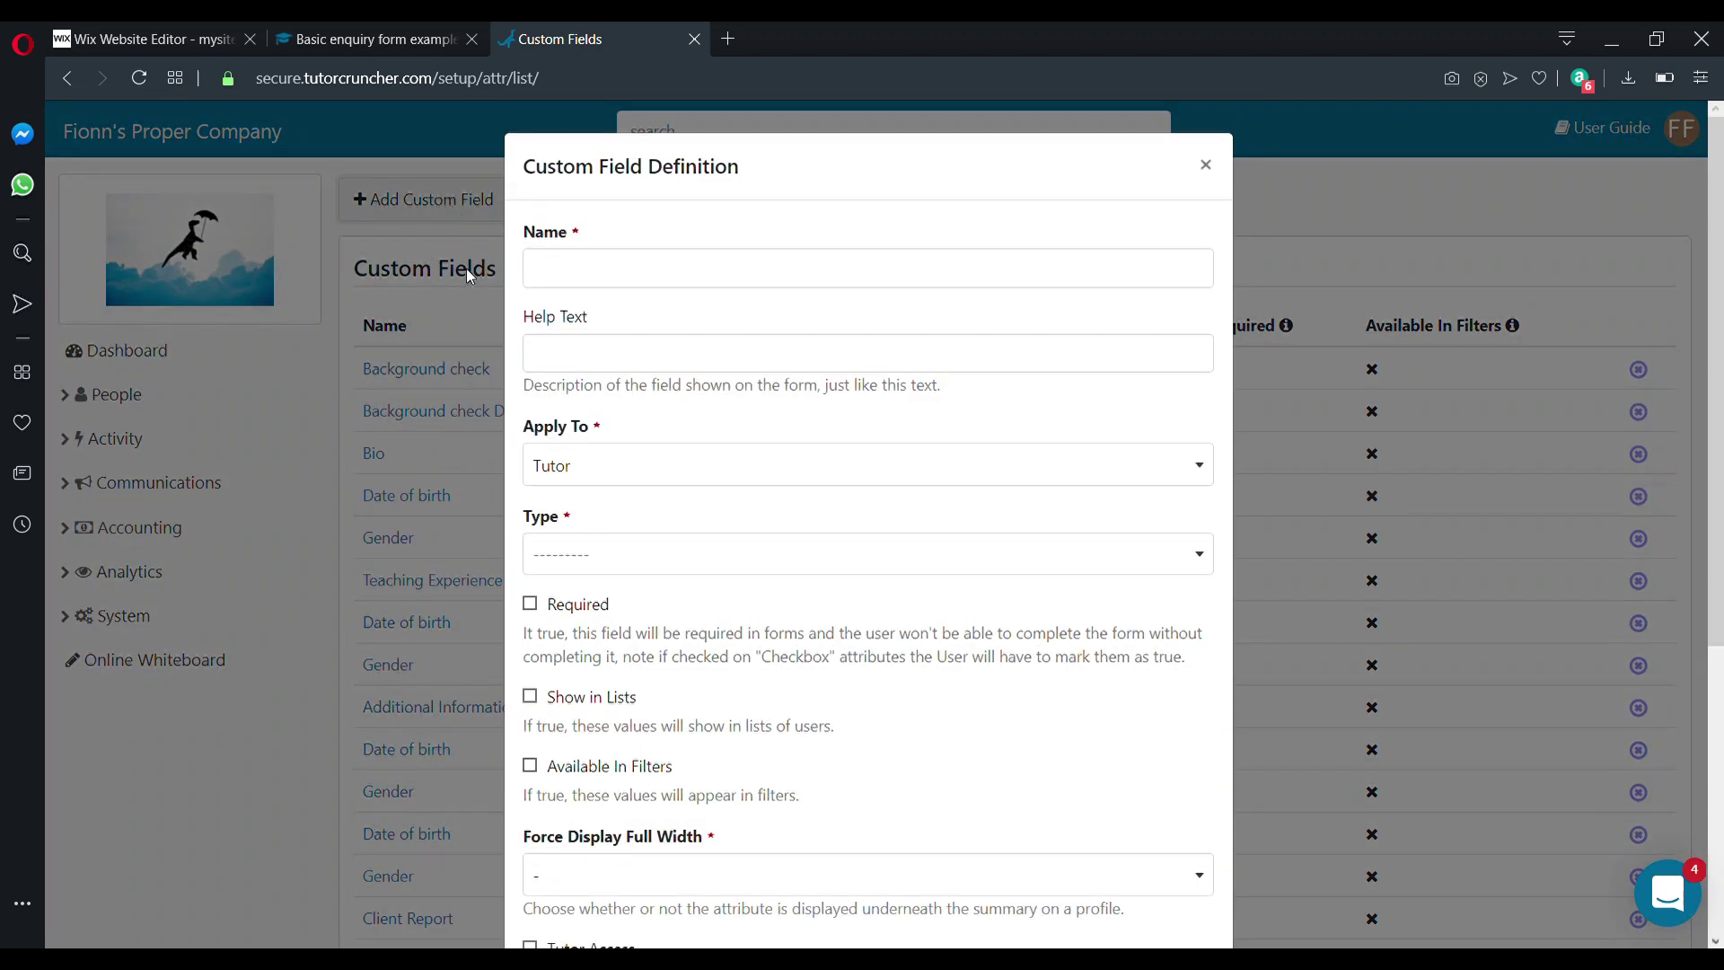
left_click(584, 280)
type("S")
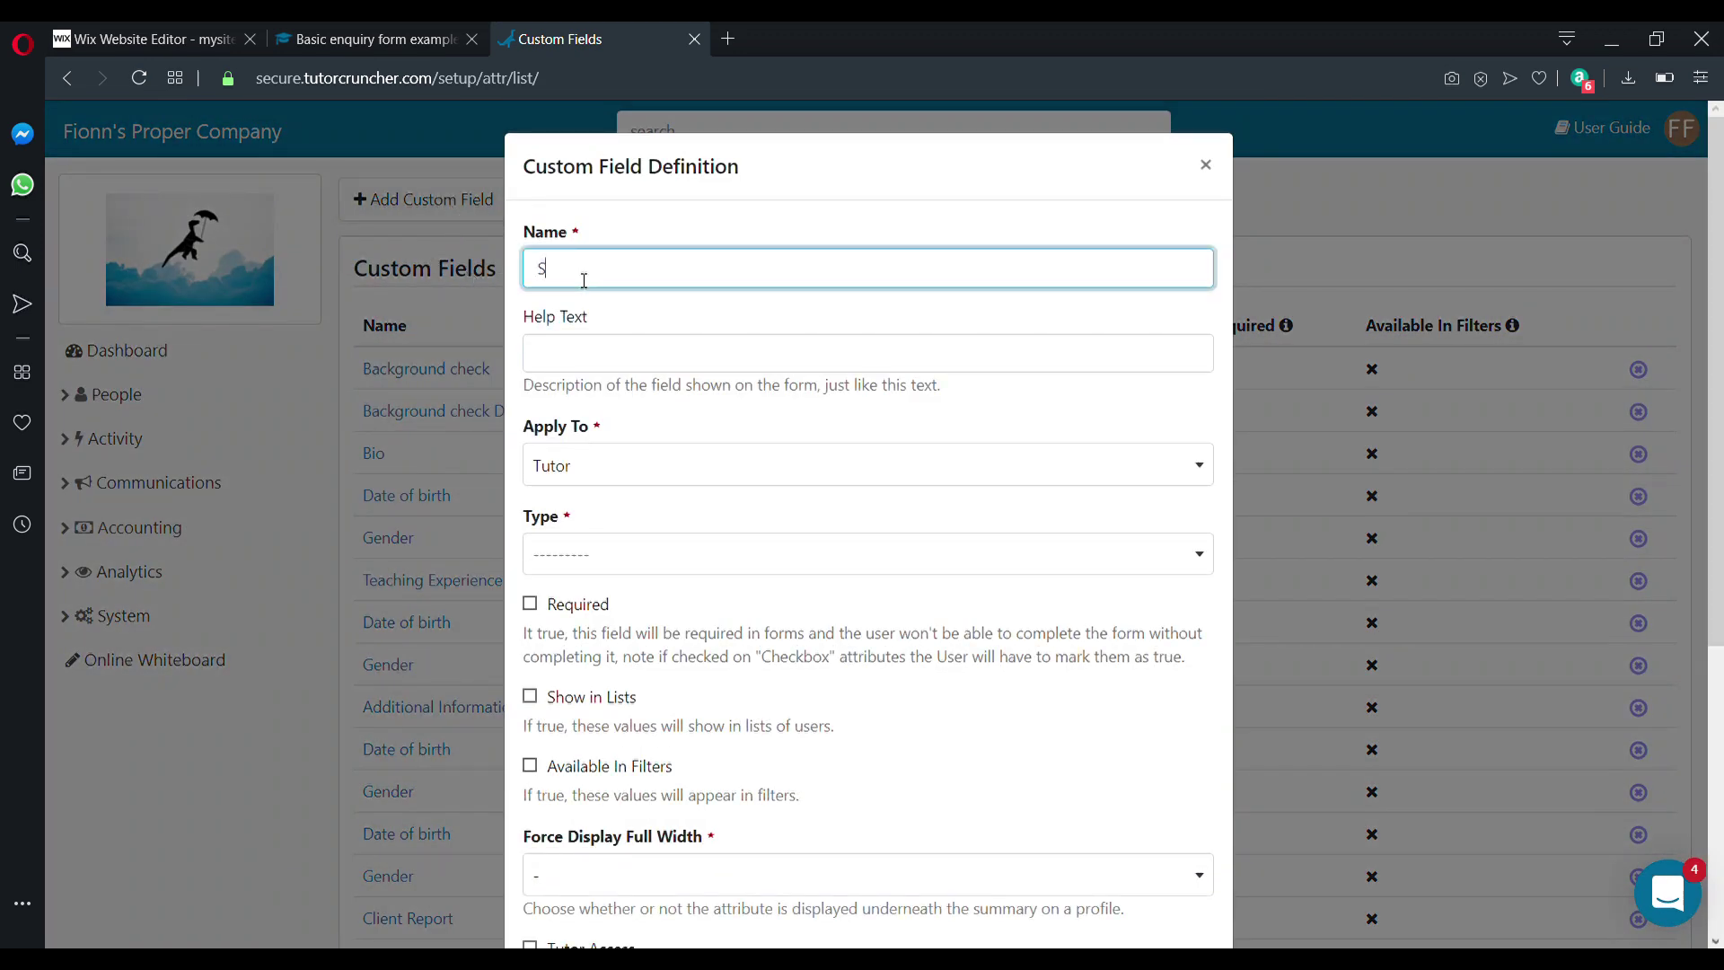
type("ubject of Inteere")
key("BackSpace")
key("BackSpace")
type("rest")
Give it the help text 'Please choose which subject interests you the most.'
left_click(555, 359)
type("Please ")
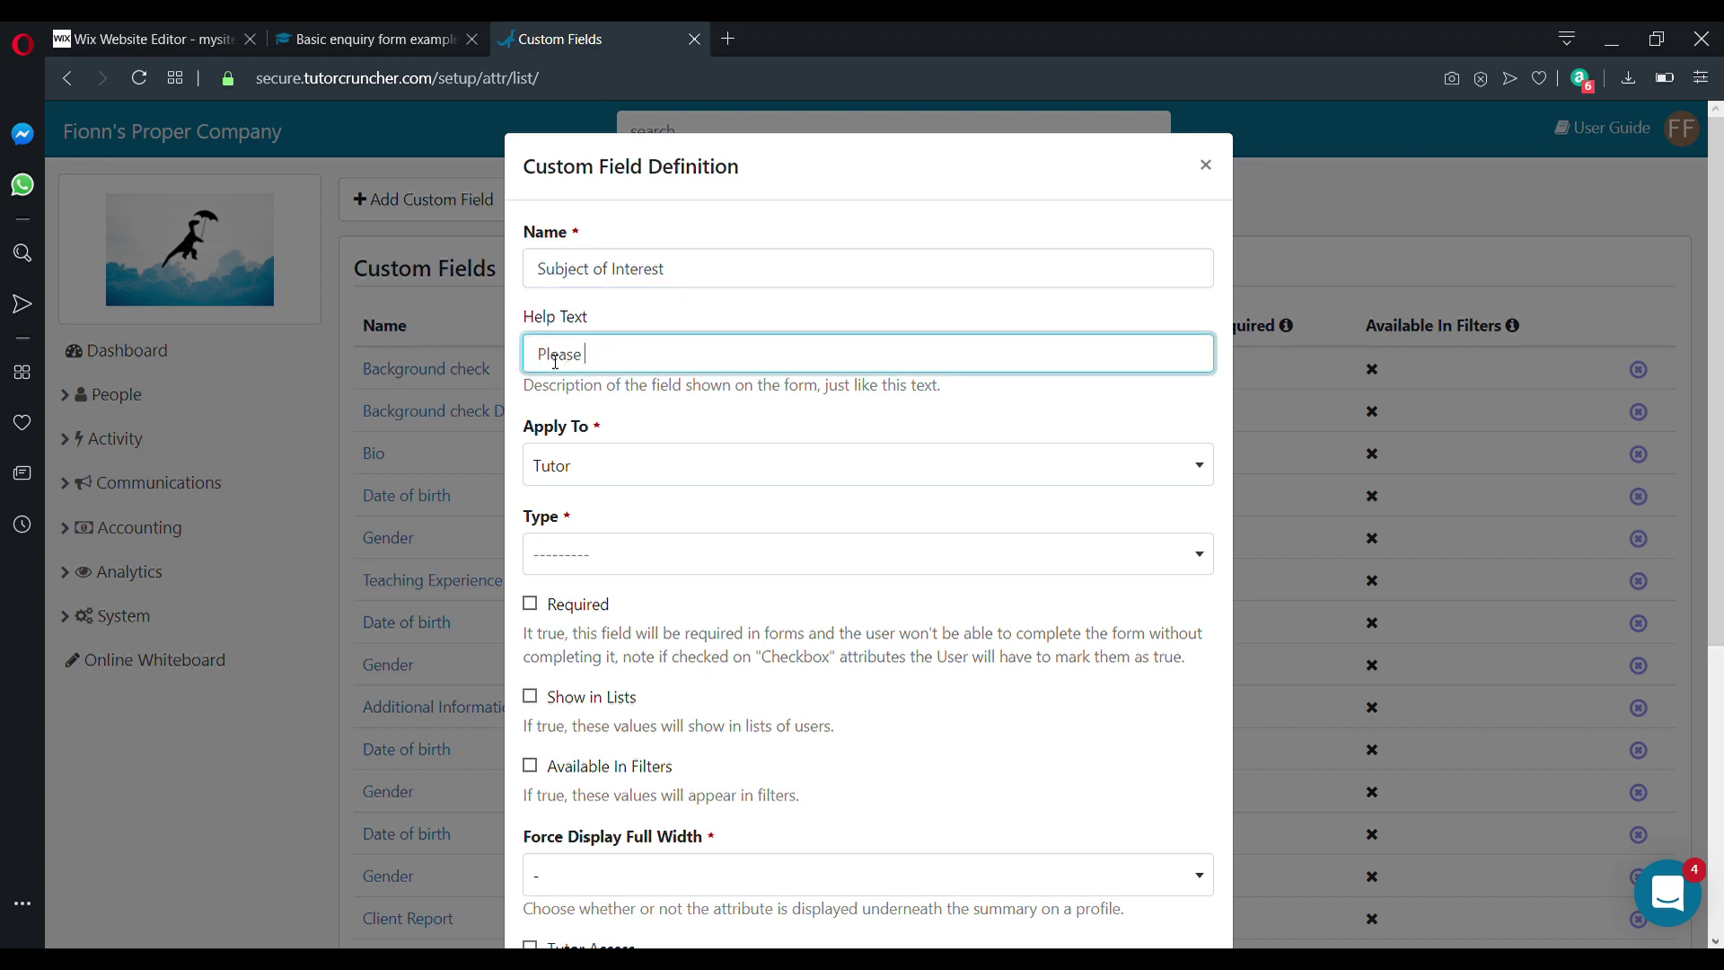
type("s")
key("BackSpace")
type("choose which subject interests you")
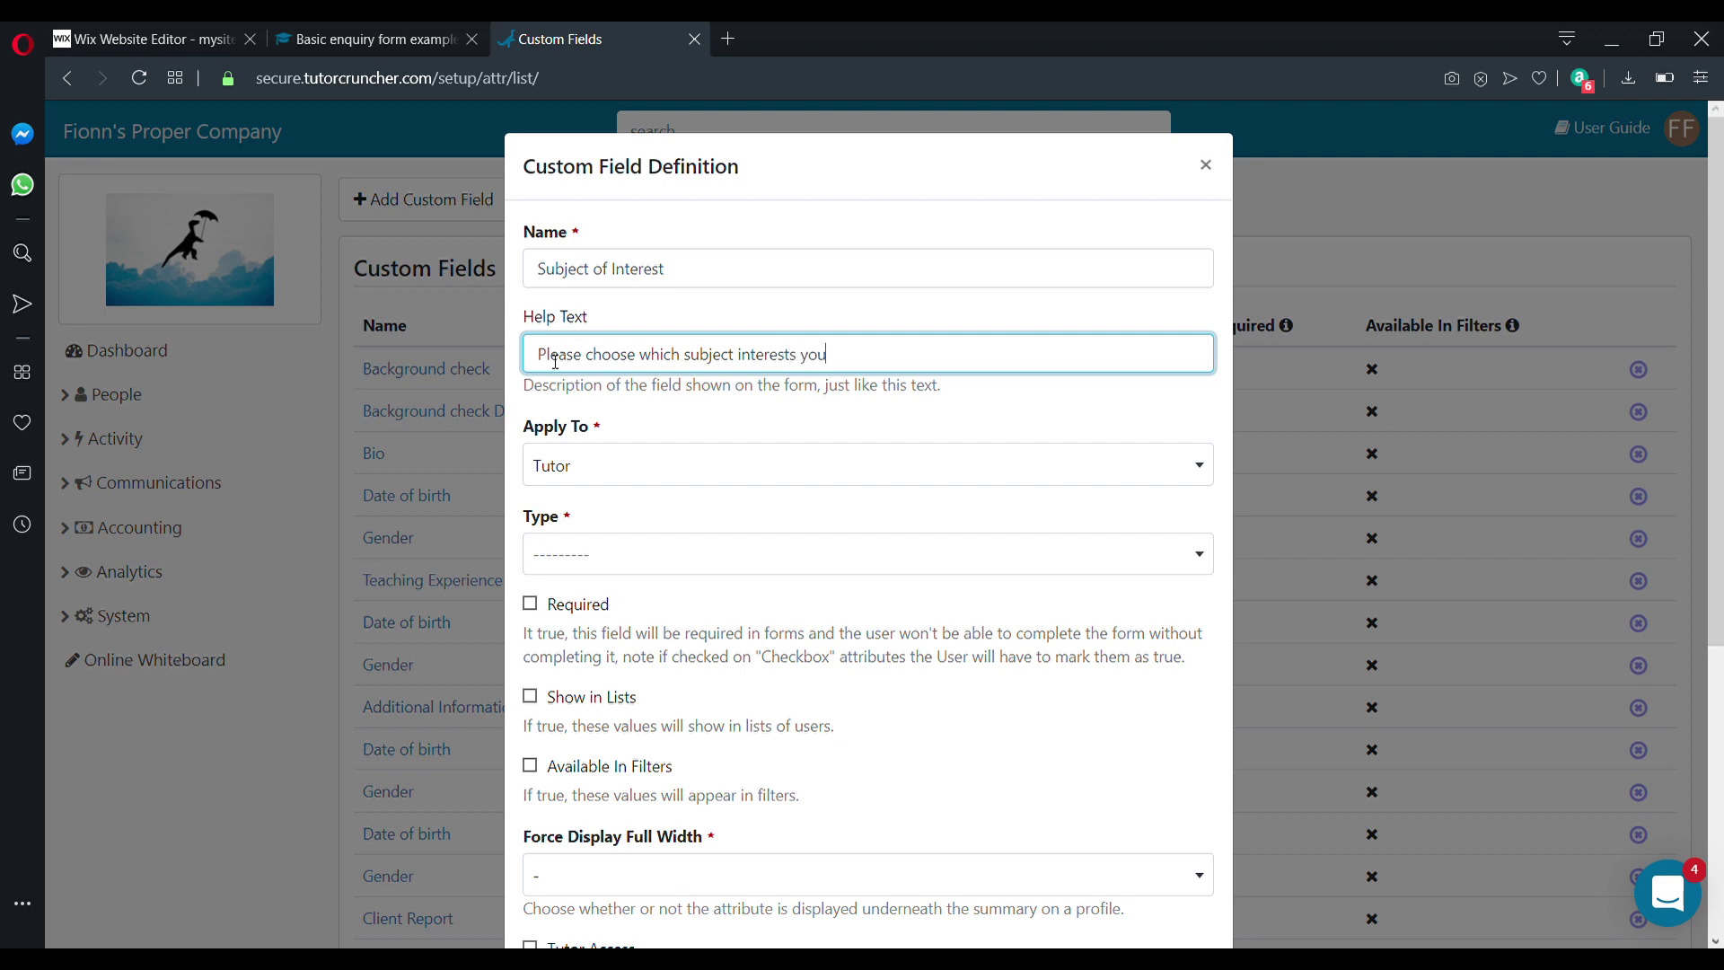
type(" the most.")
Apply the field to Client and set its type to Dropdown
left_click(668, 479)
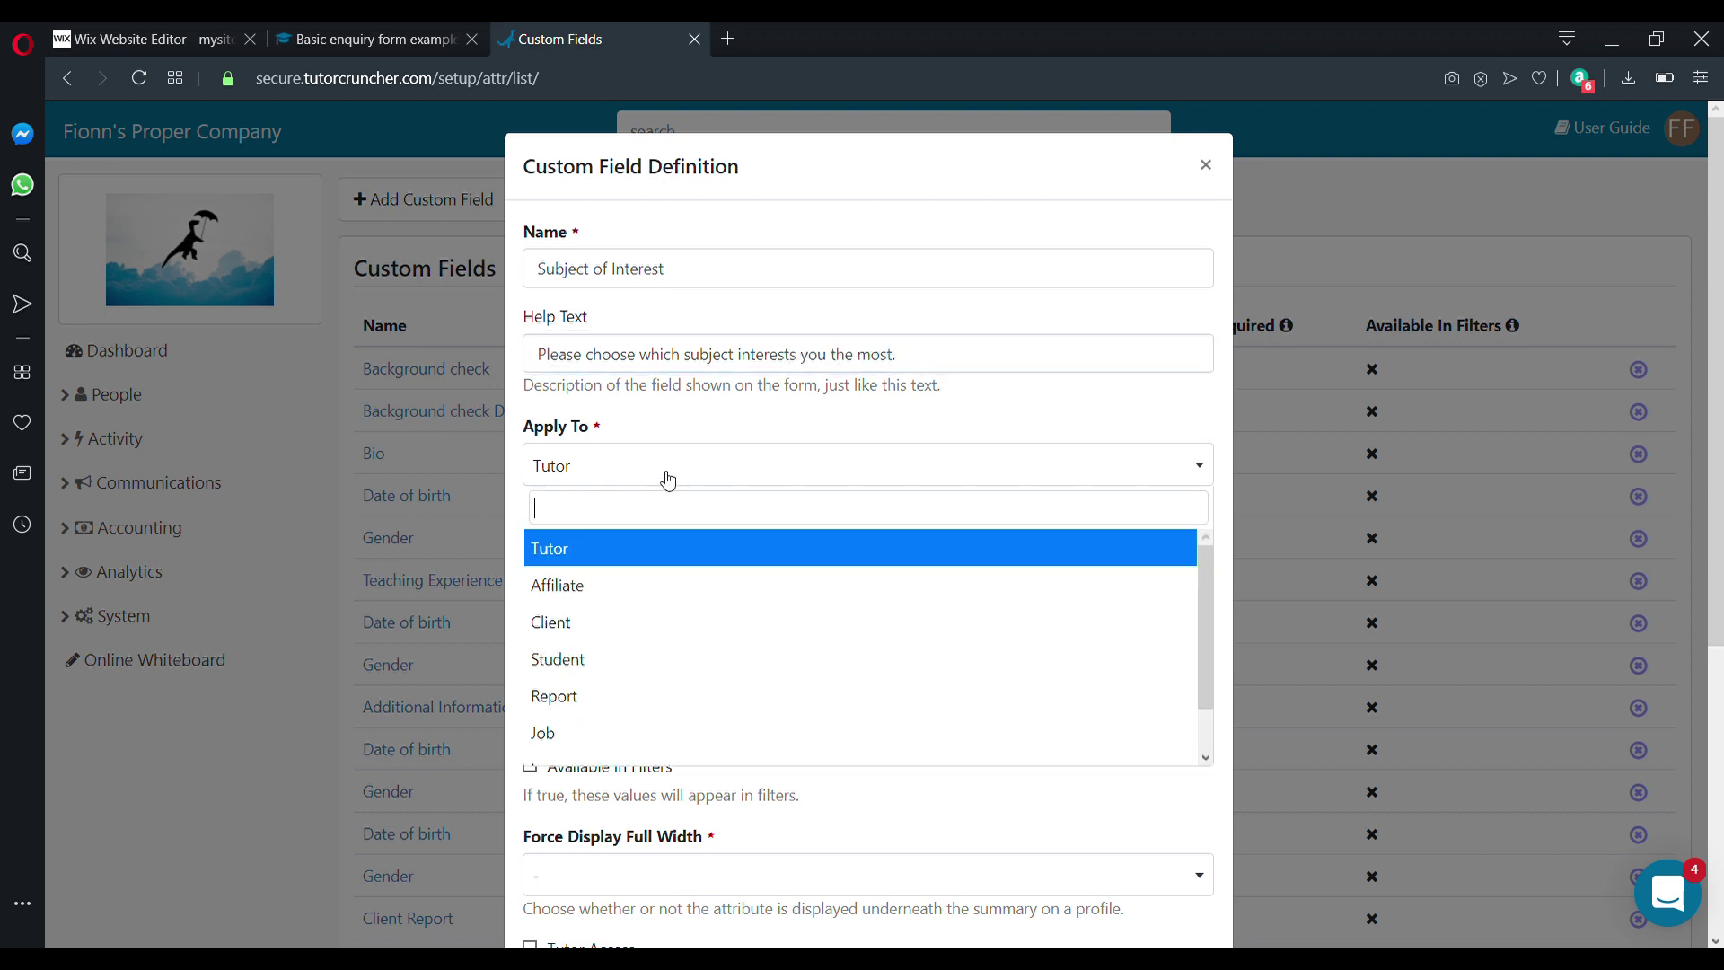
left_click(650, 624)
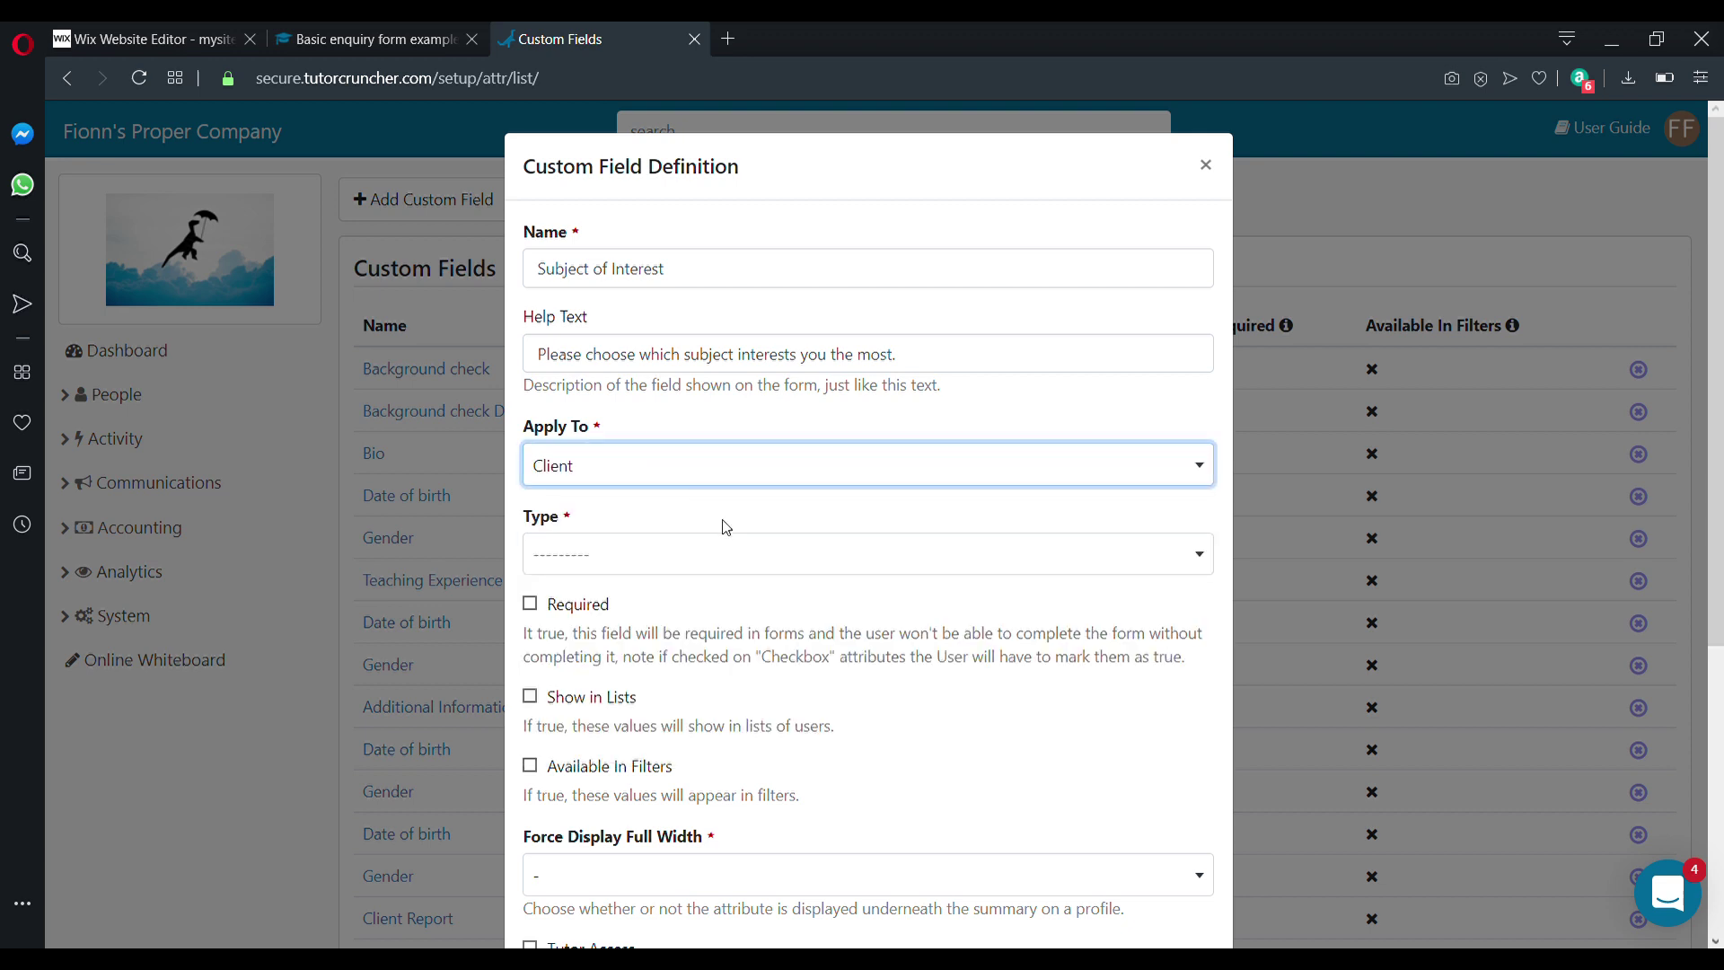
scroll(1037, 592, "down", 1)
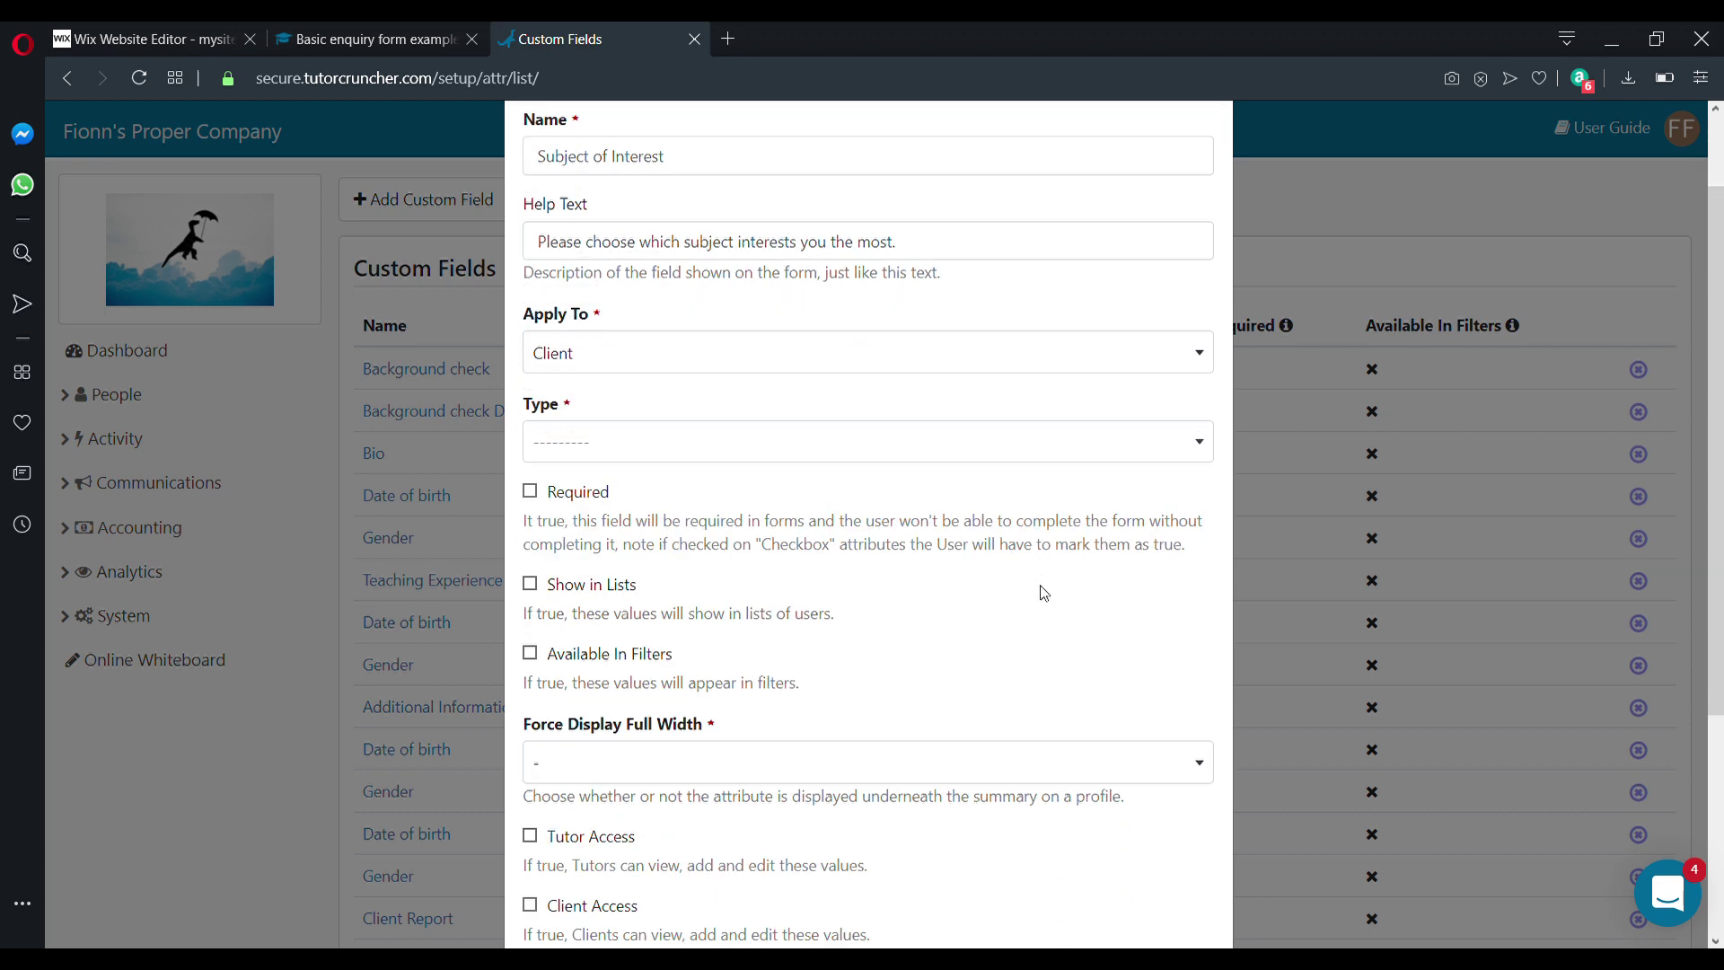
left_click(655, 456)
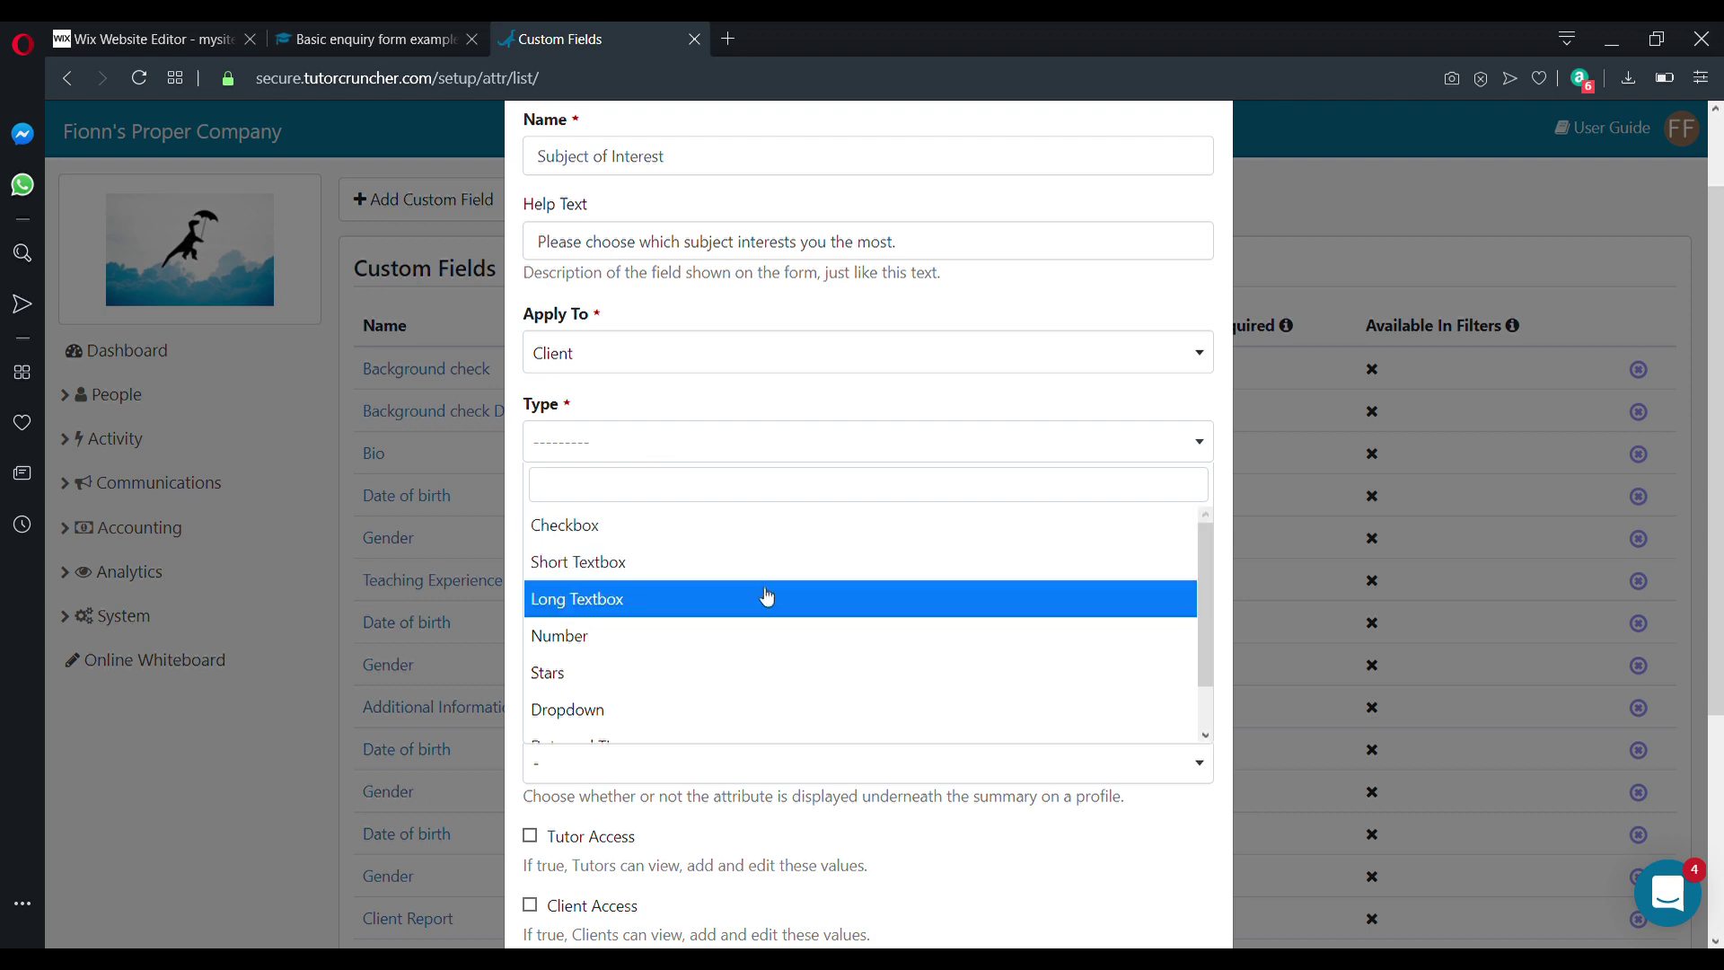
scroll(769, 593, "down", 1)
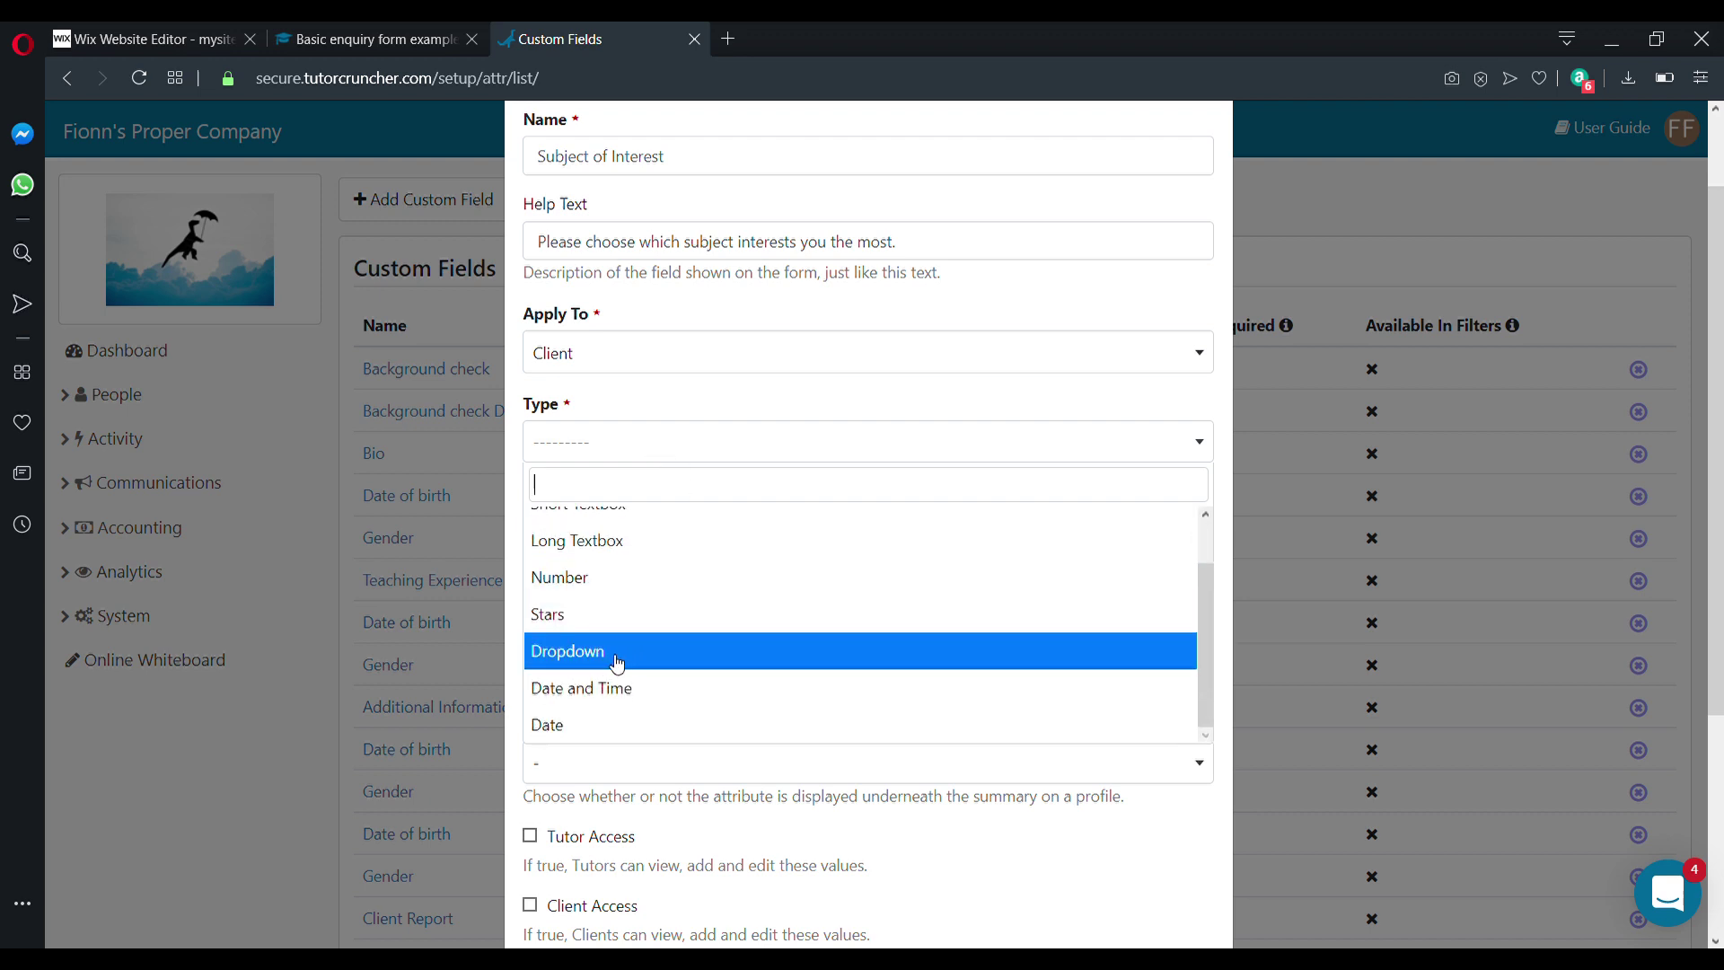
left_click(618, 651)
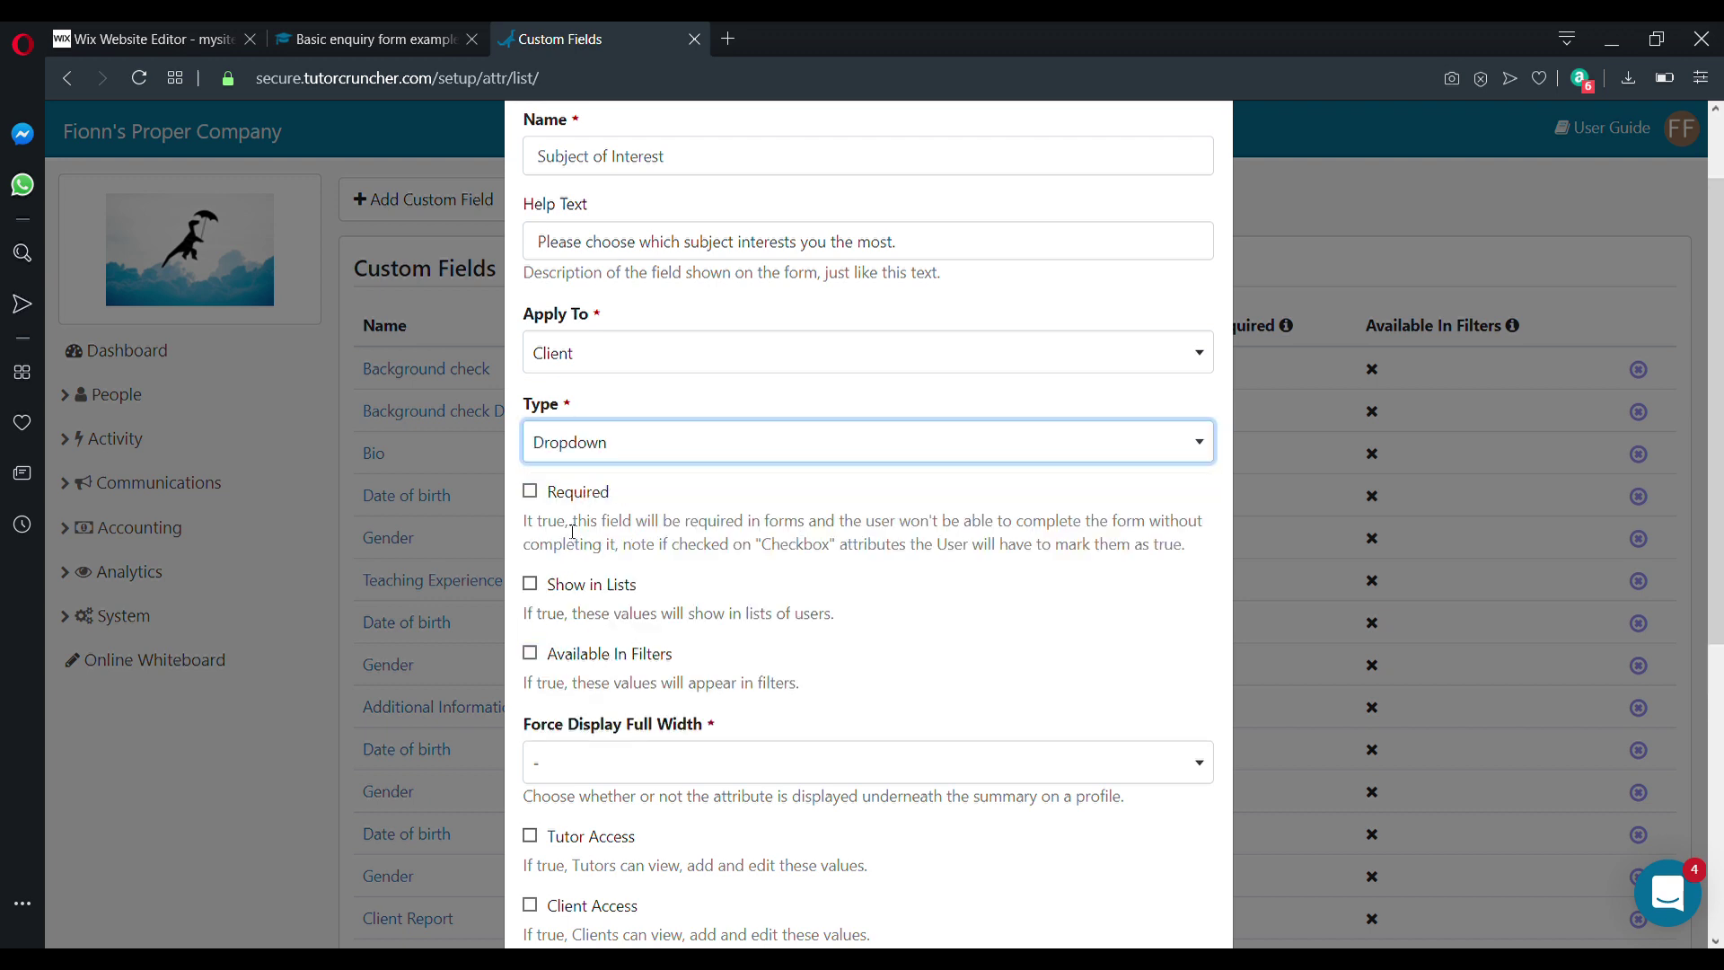
Go over the Required, Show in Lists and Available In Filters settings, leaving them unchanged
left_click(610, 505)
left_click_drag(610, 505, 550, 505)
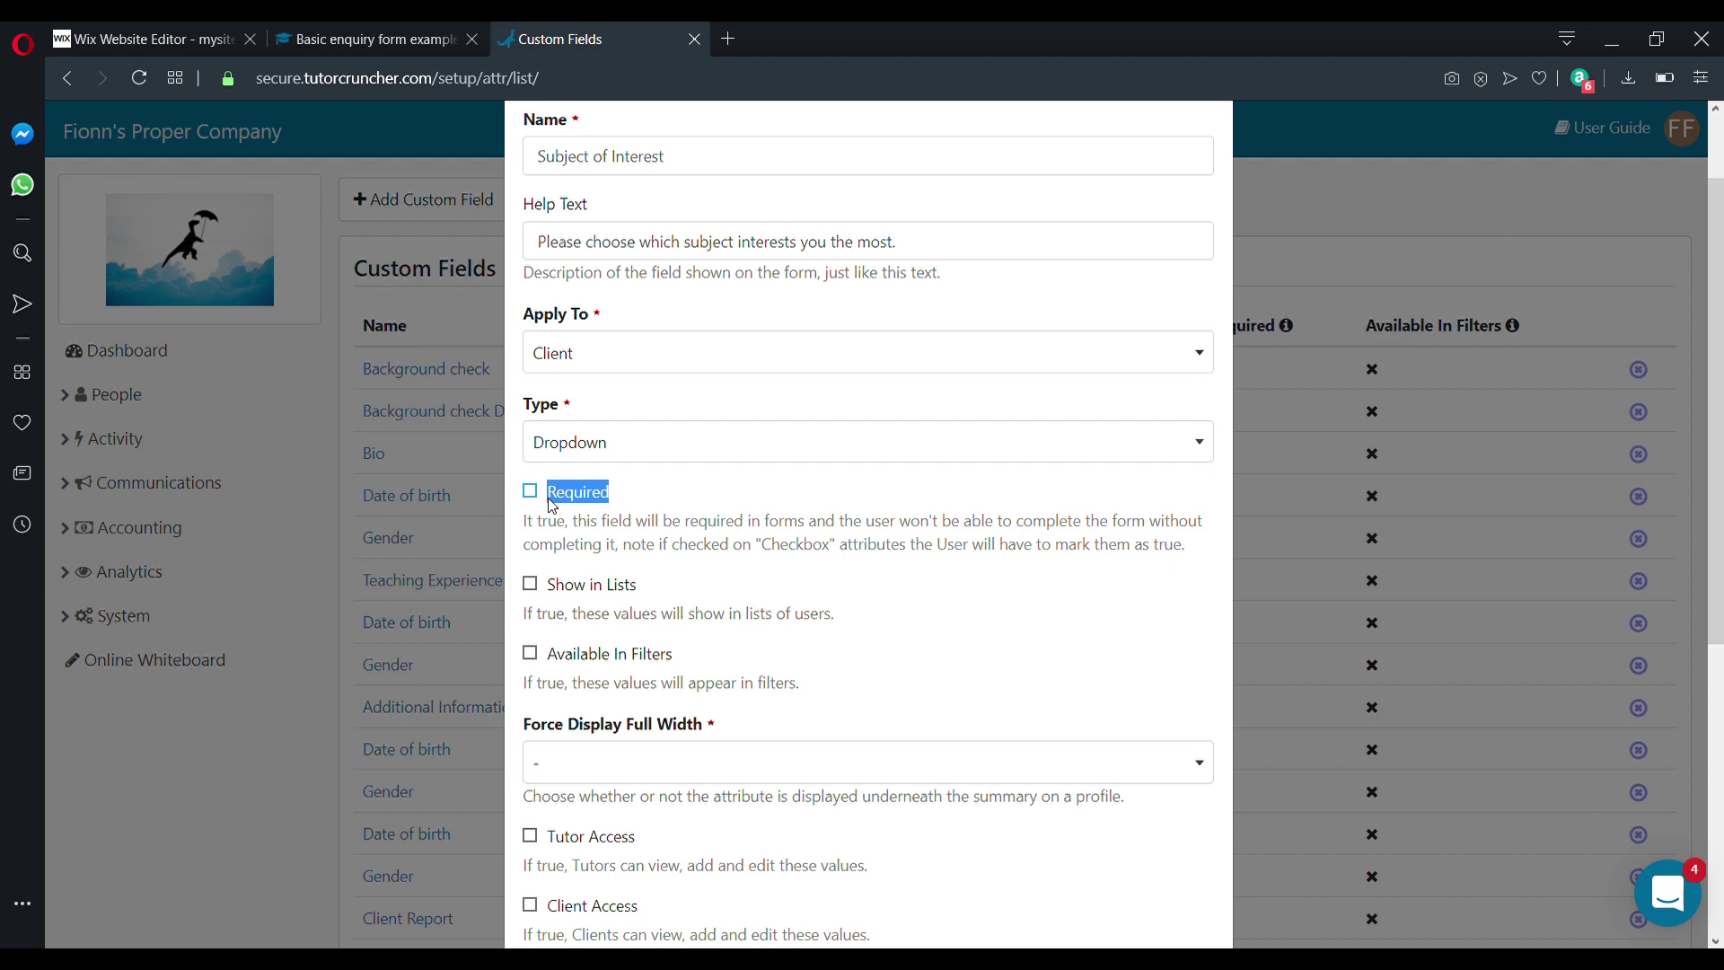
left_click(647, 595)
left_click_drag(644, 591, 548, 591)
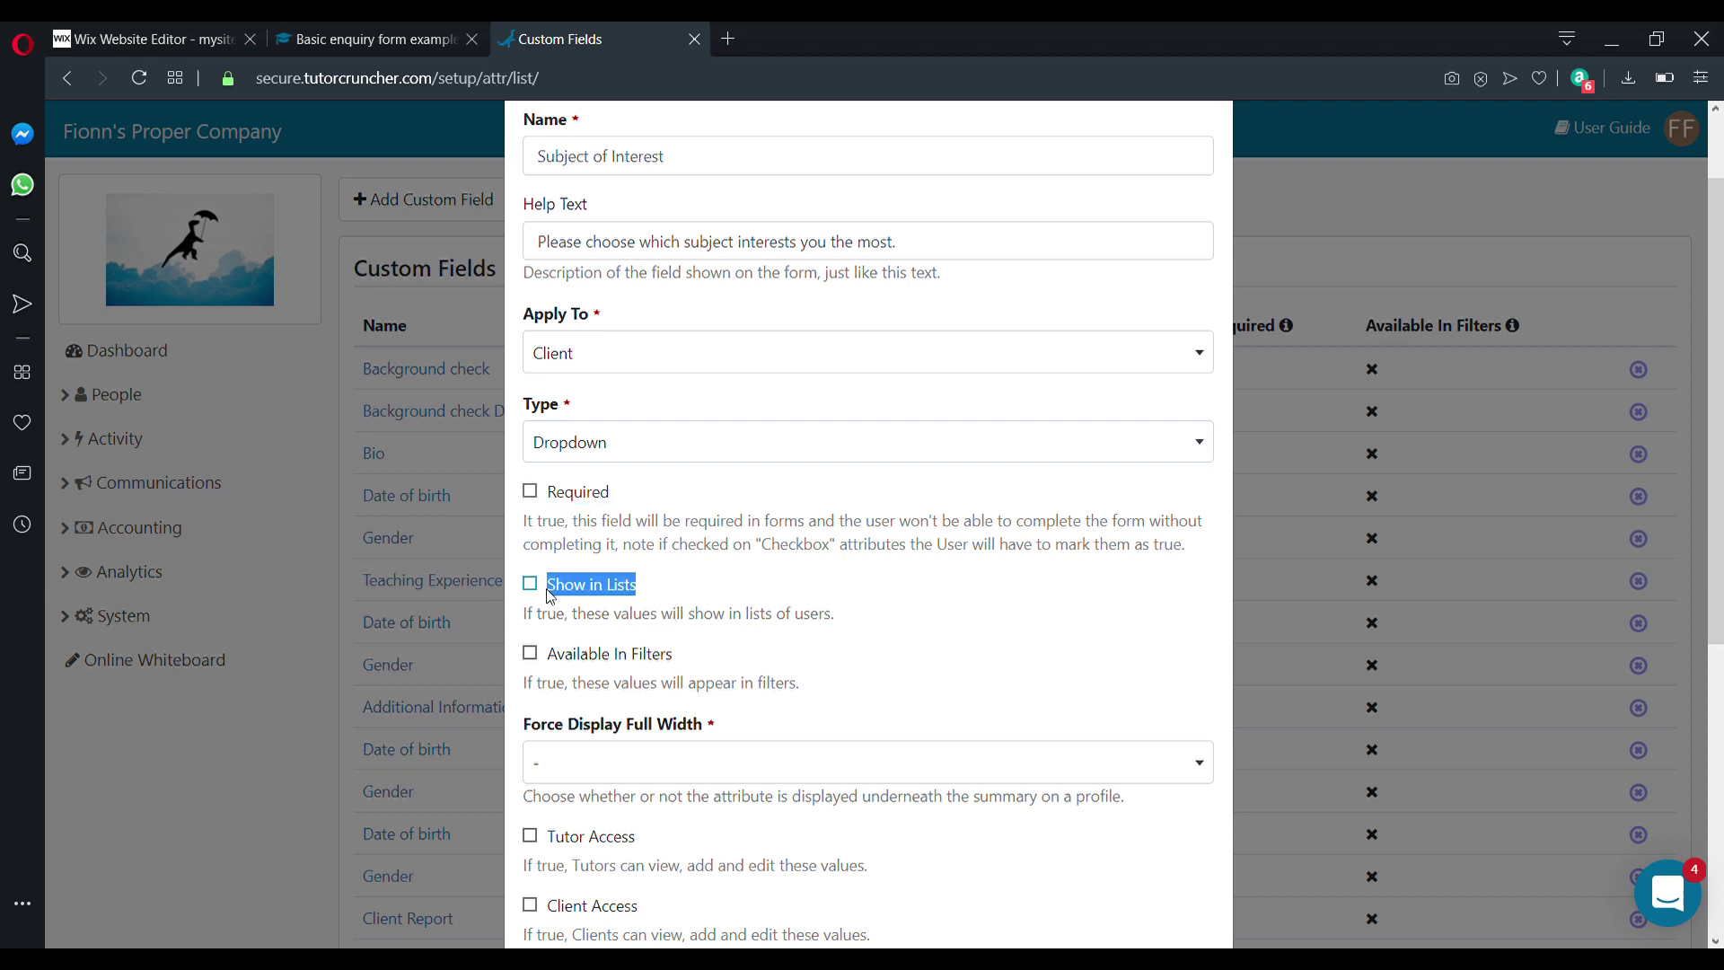
left_click_drag(681, 658, 590, 666)
left_click_drag(557, 664, 549, 665)
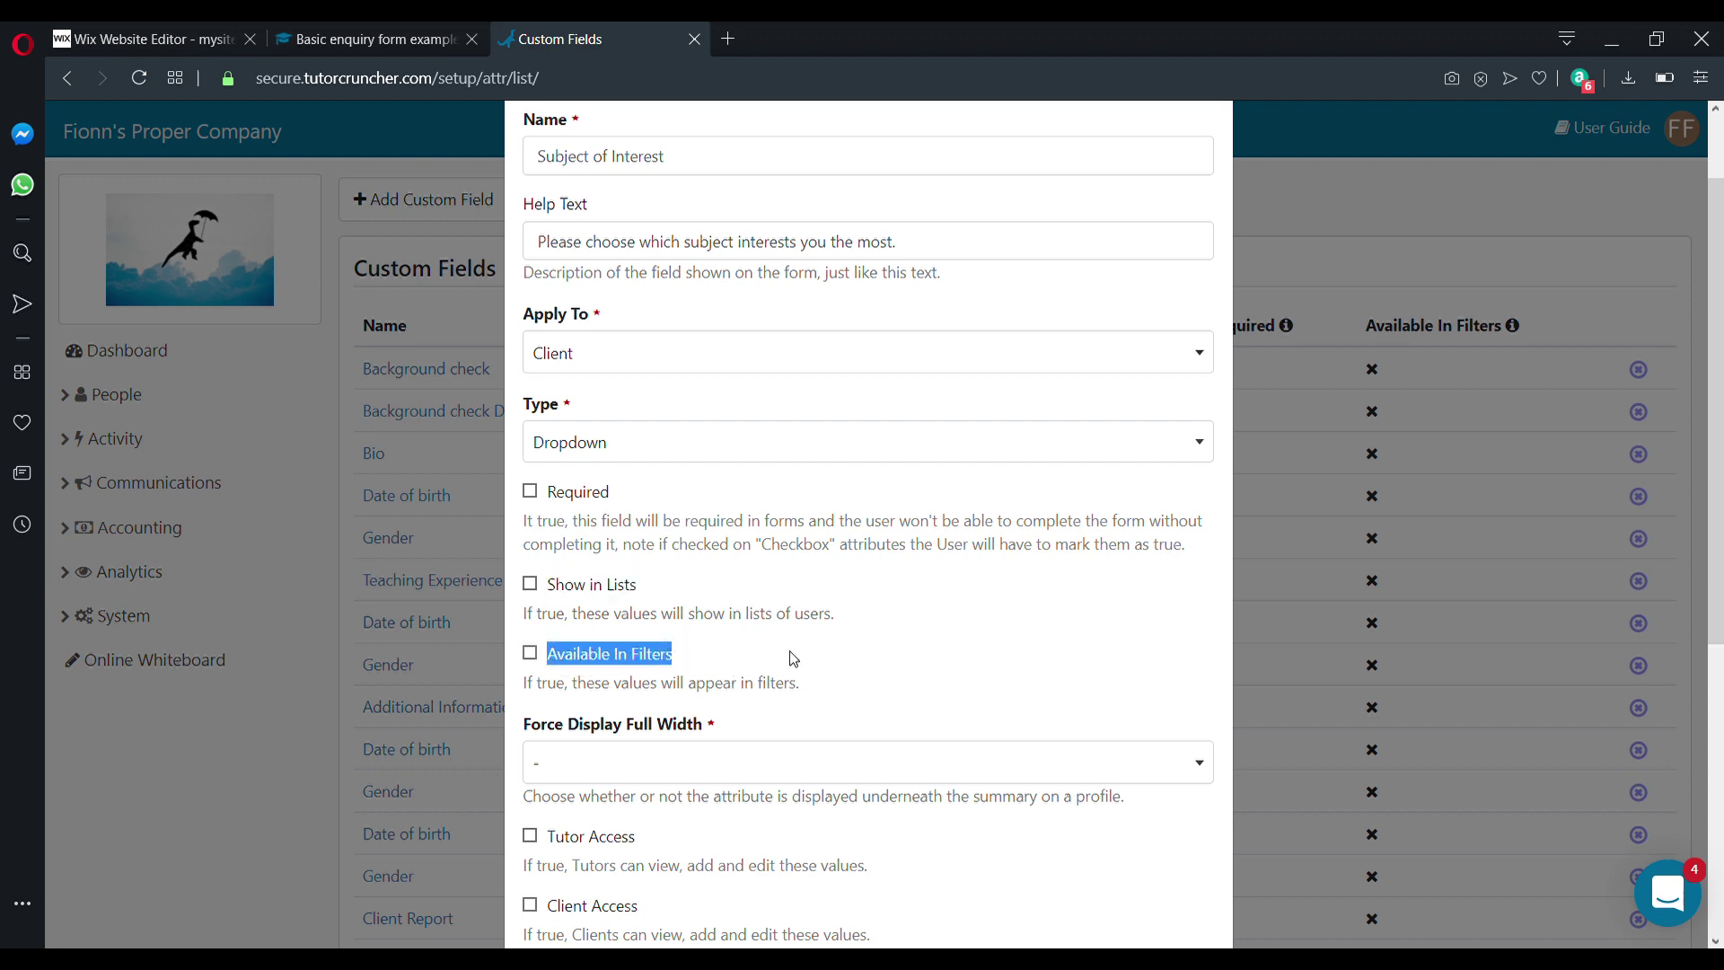
left_click(817, 681)
scroll(818, 678, "down", 5)
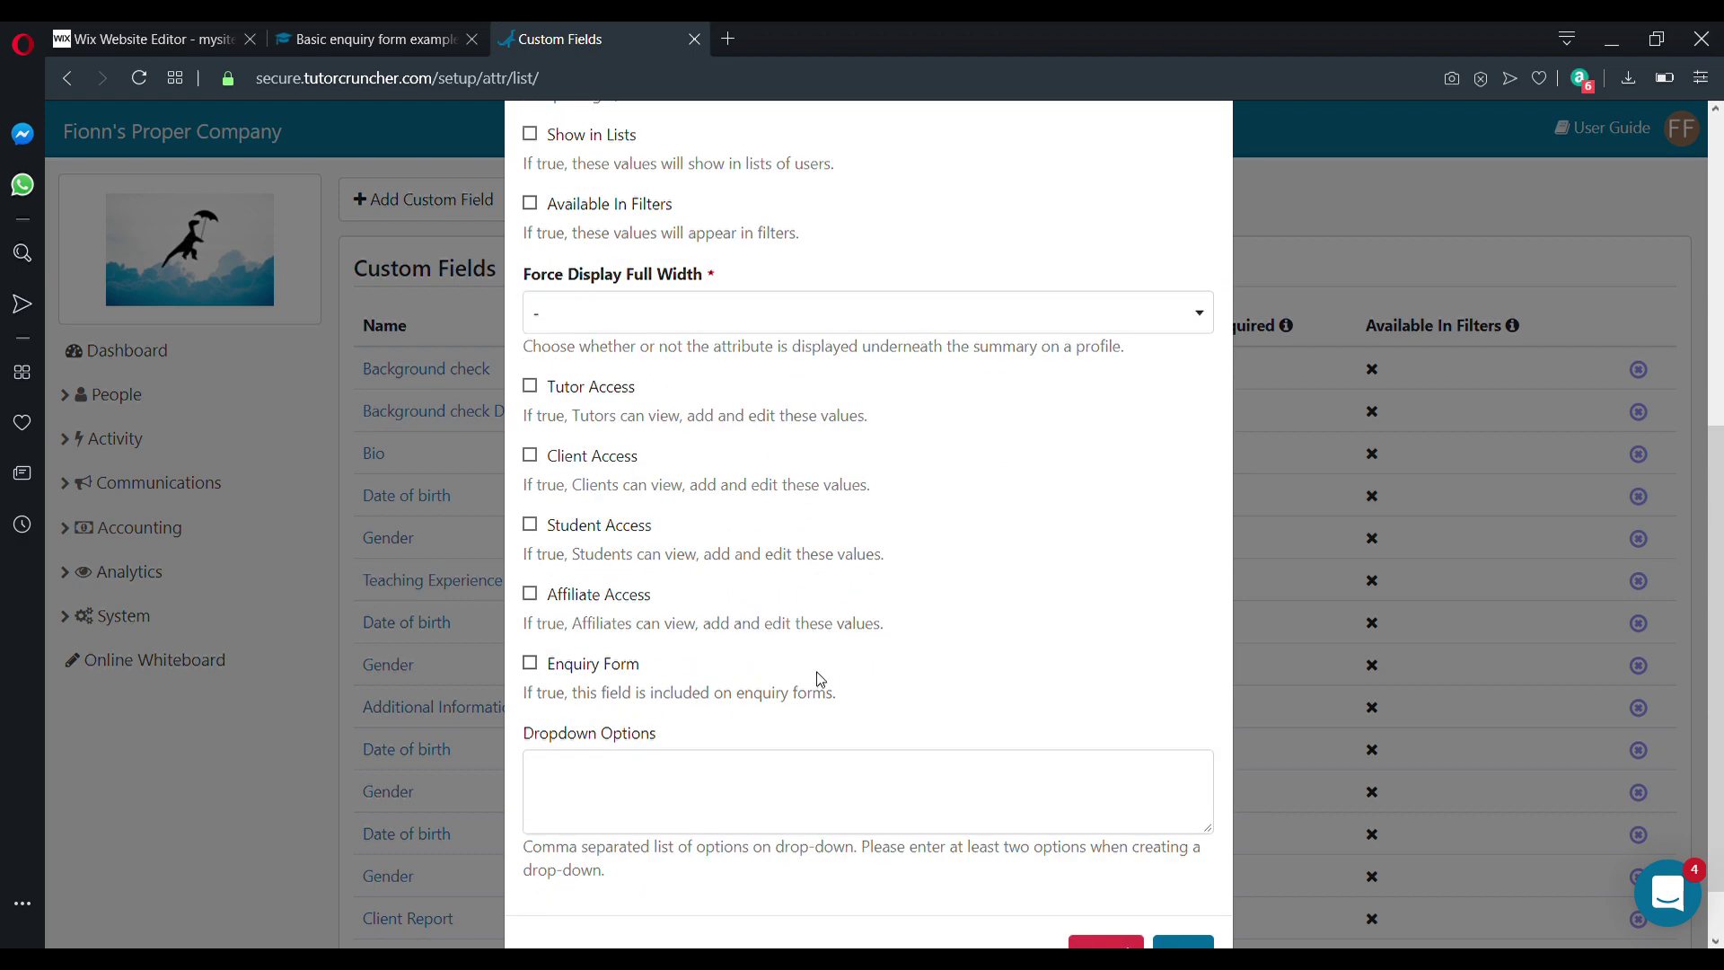
scroll(820, 678, "down", 1)
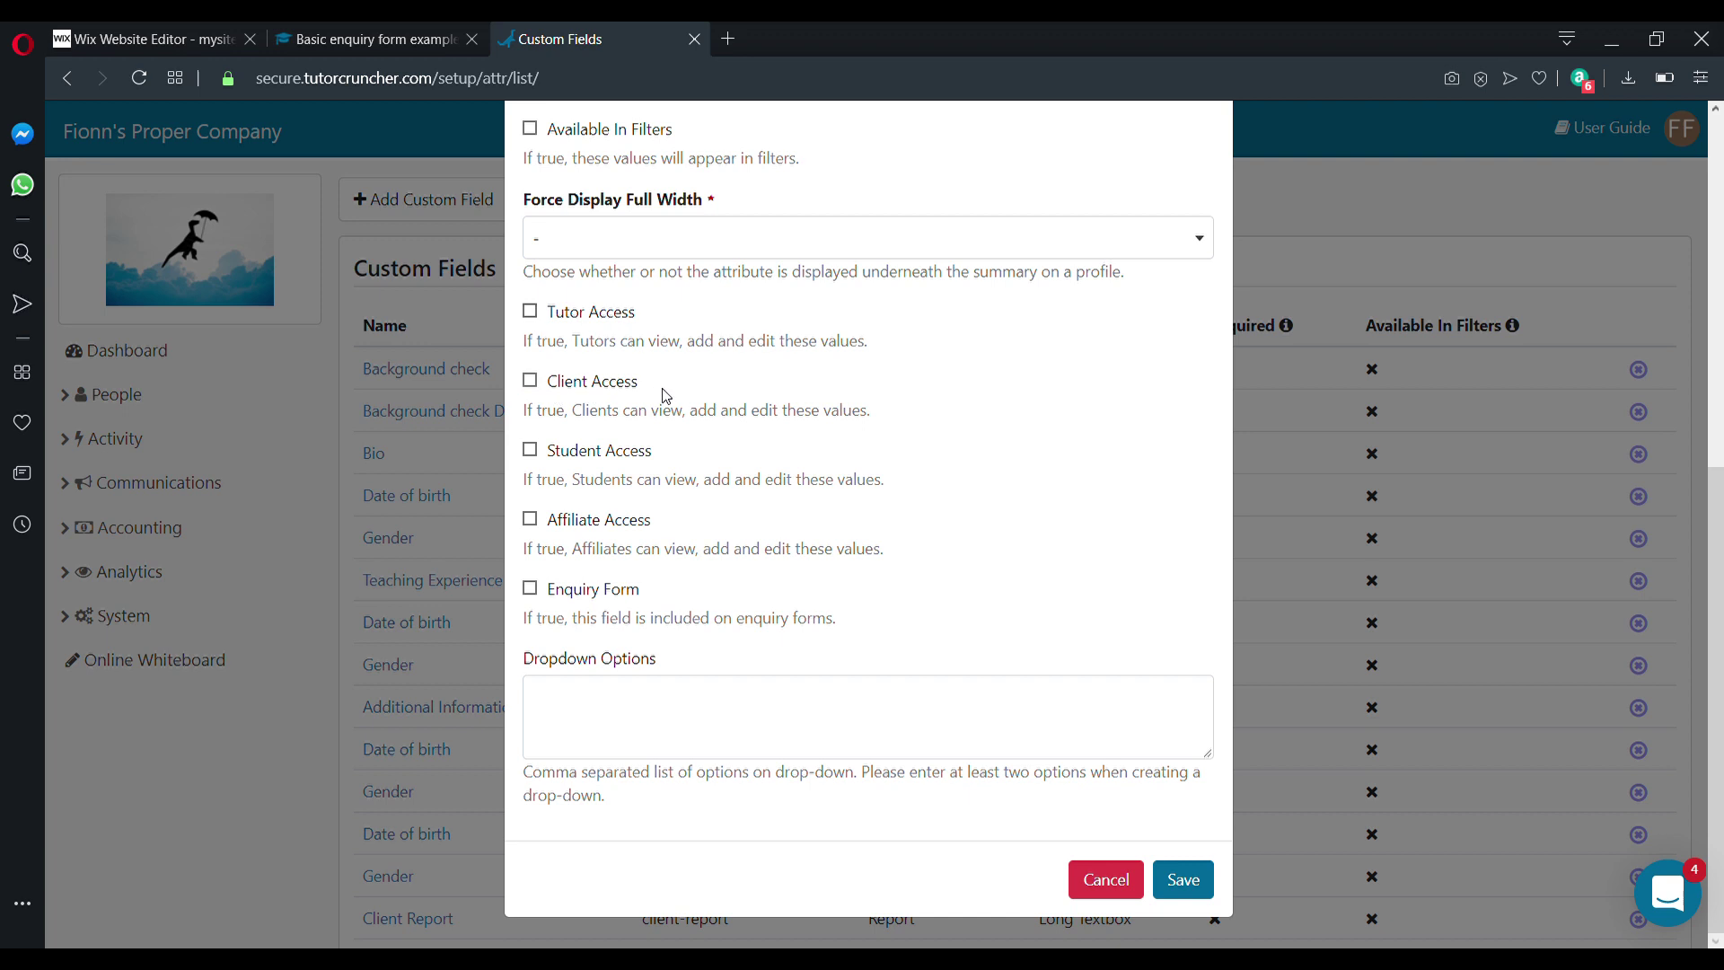
Turn on Client Access and Enquiry Form for the field
left_click_drag(663, 390, 550, 392)
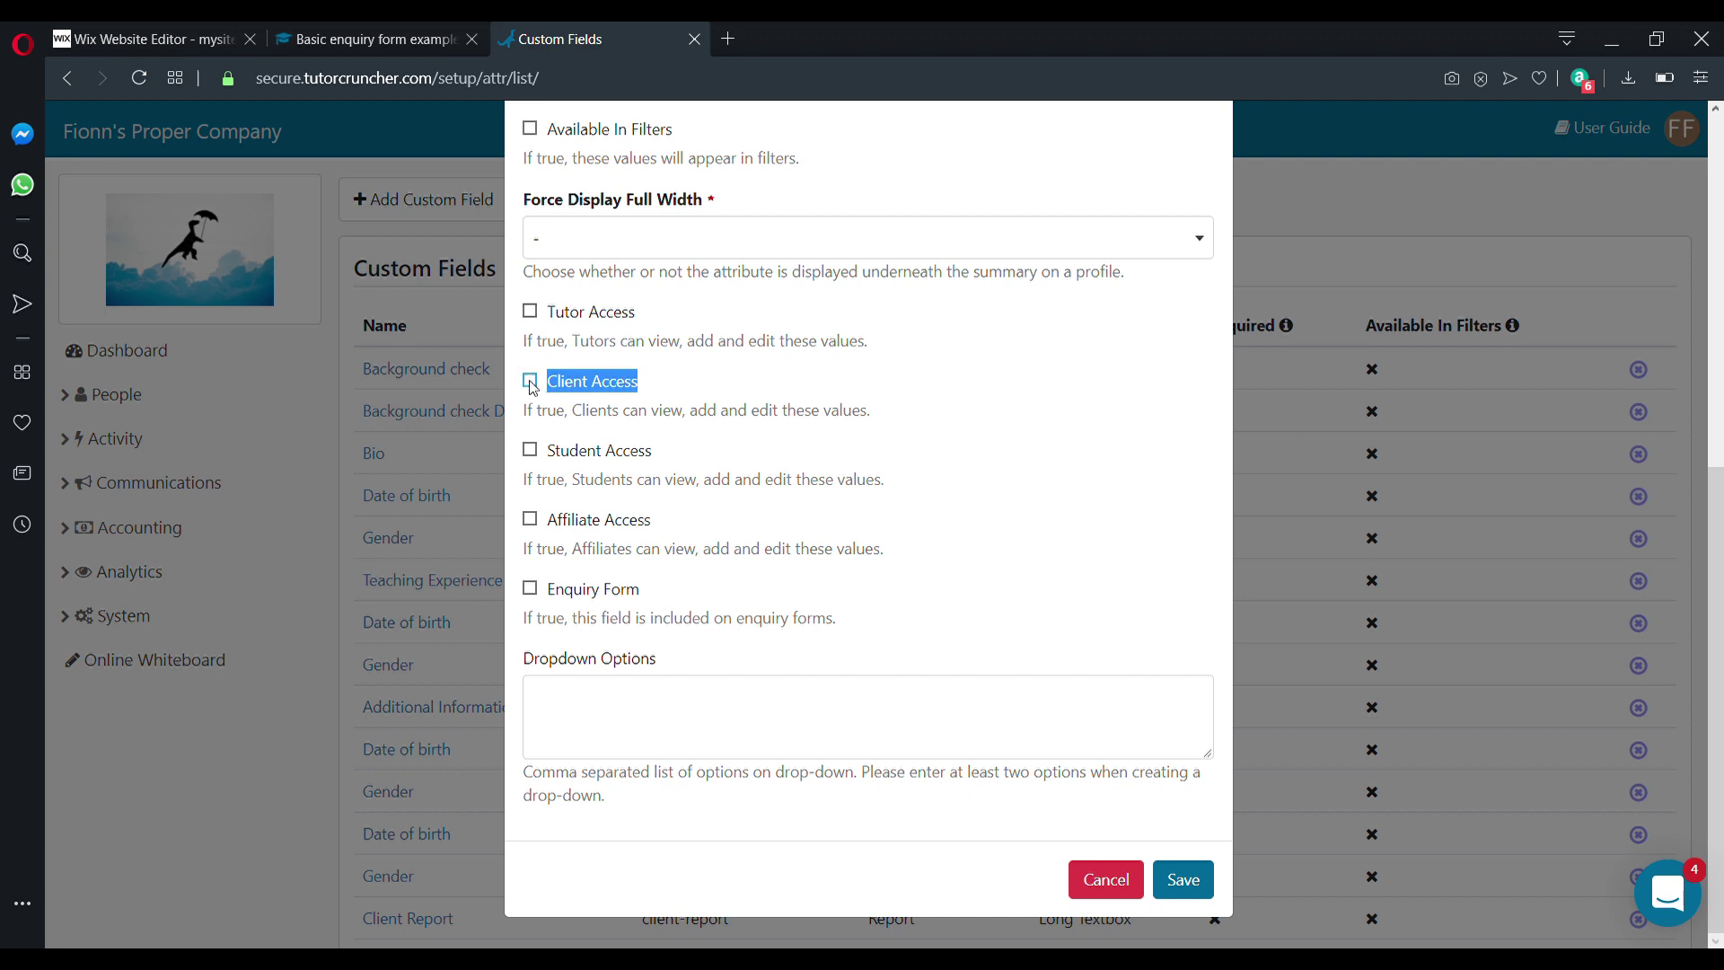
left_click(531, 381)
left_click(685, 388)
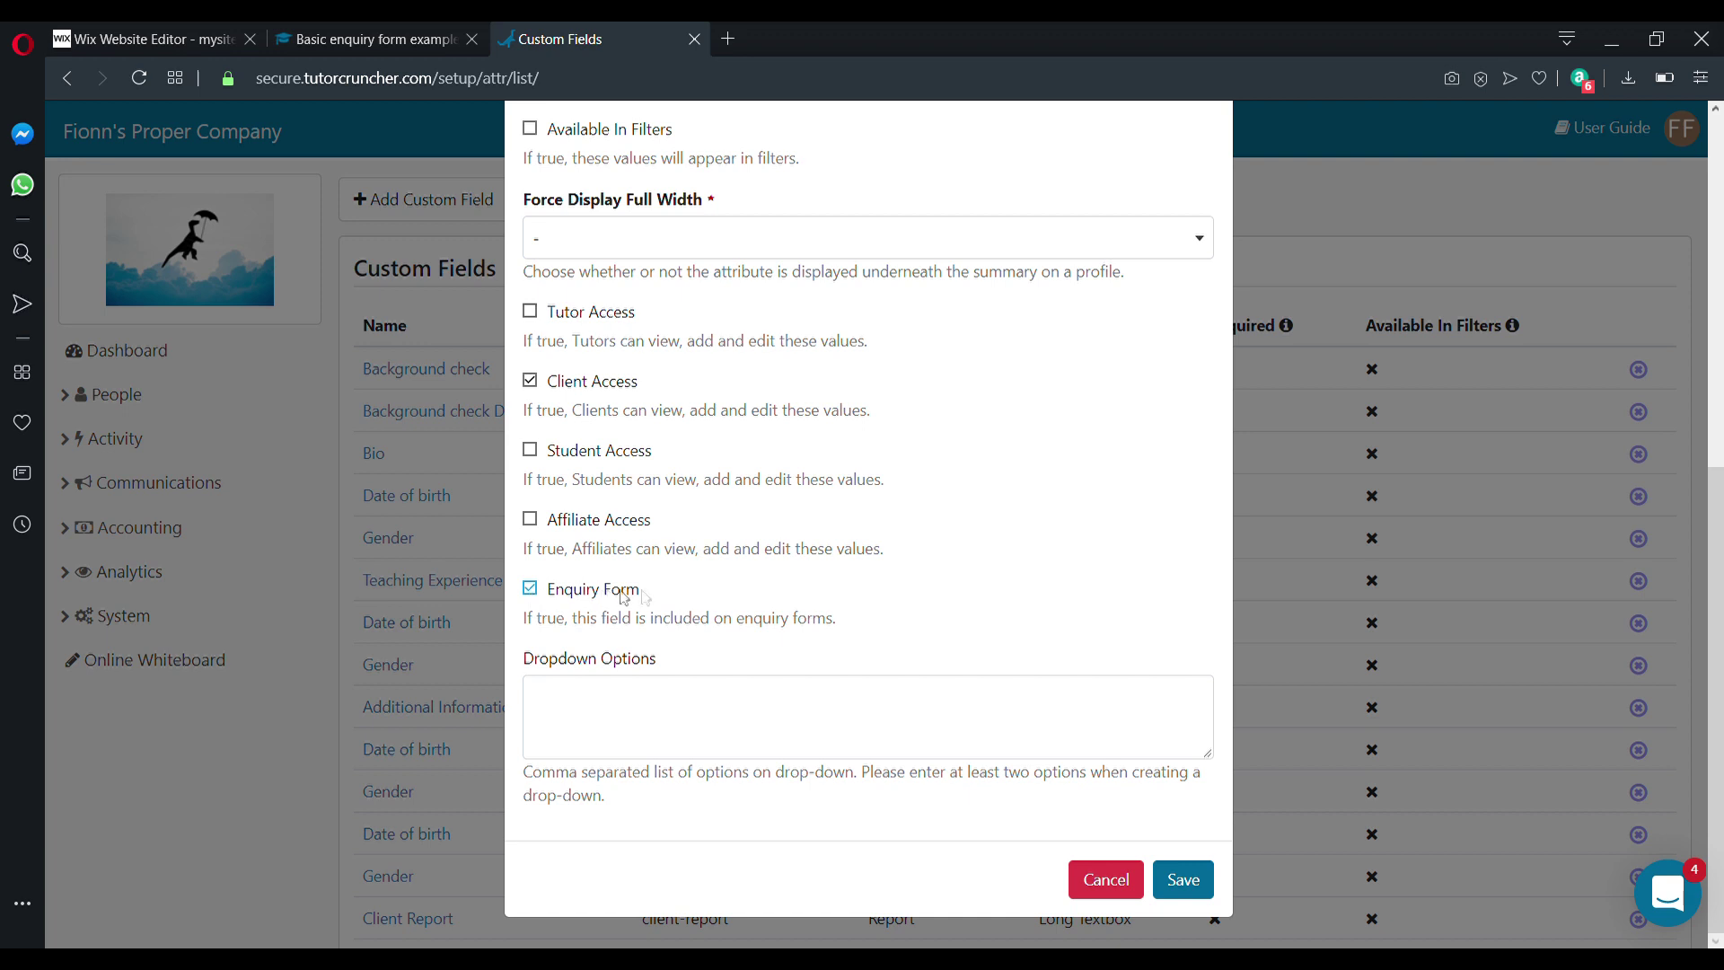
left_click_drag(652, 596, 550, 605)
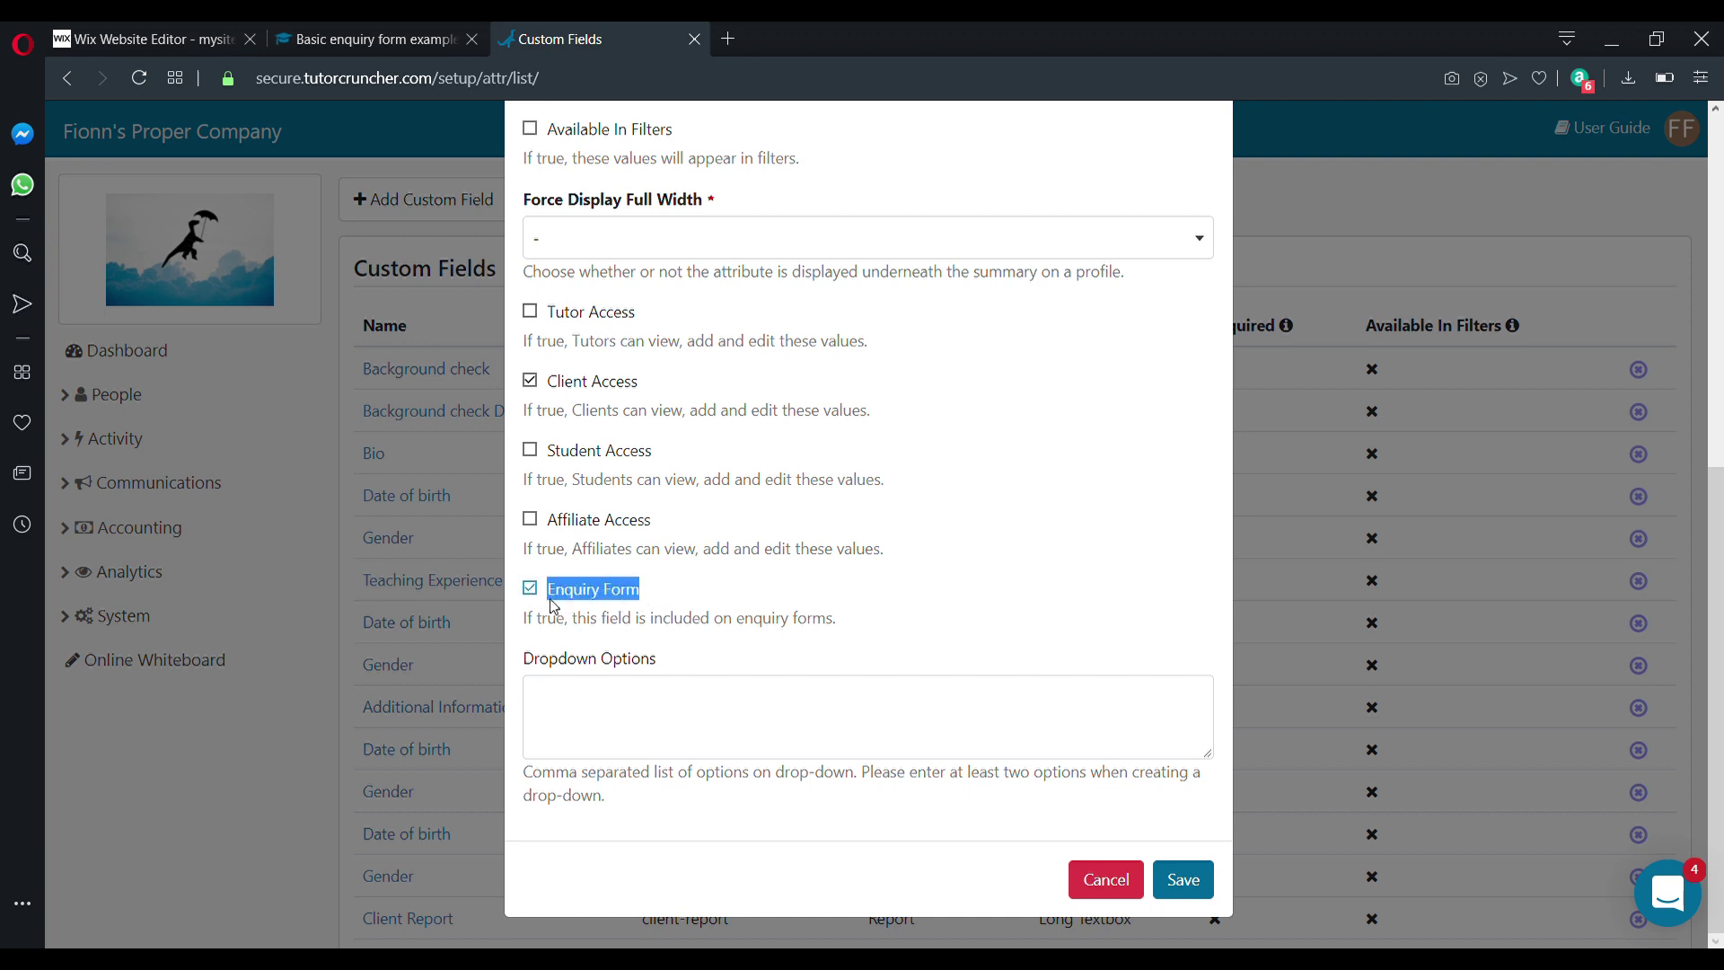
left_click(692, 605)
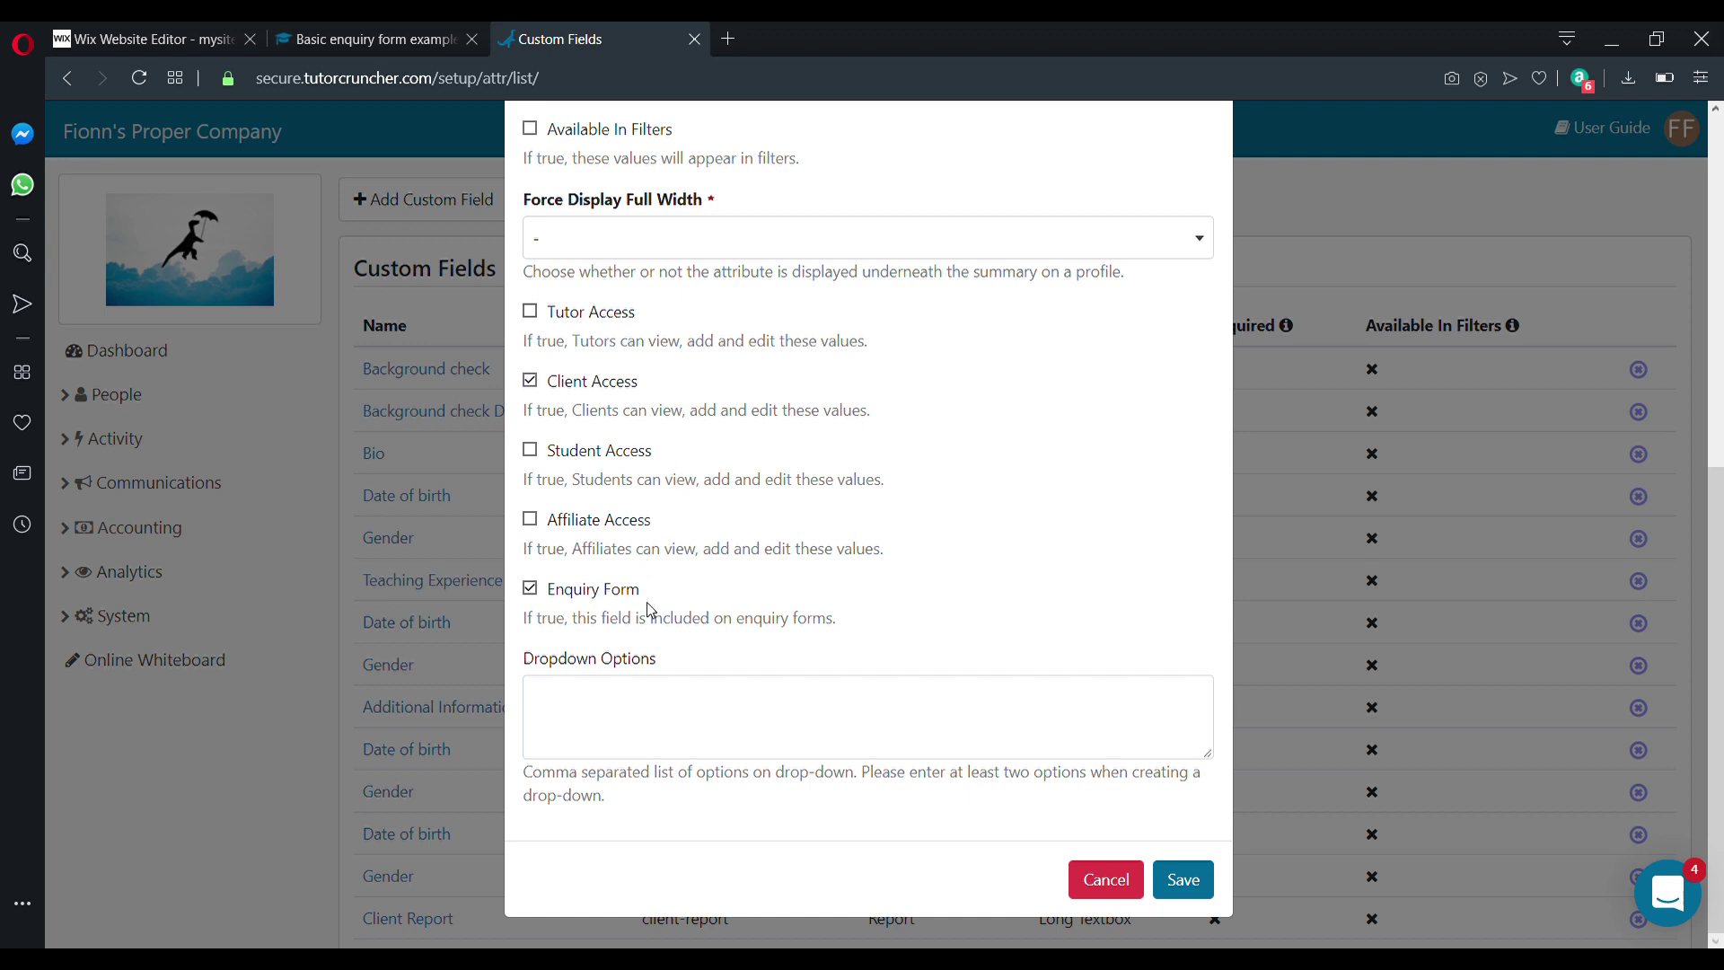
left_click(685, 716)
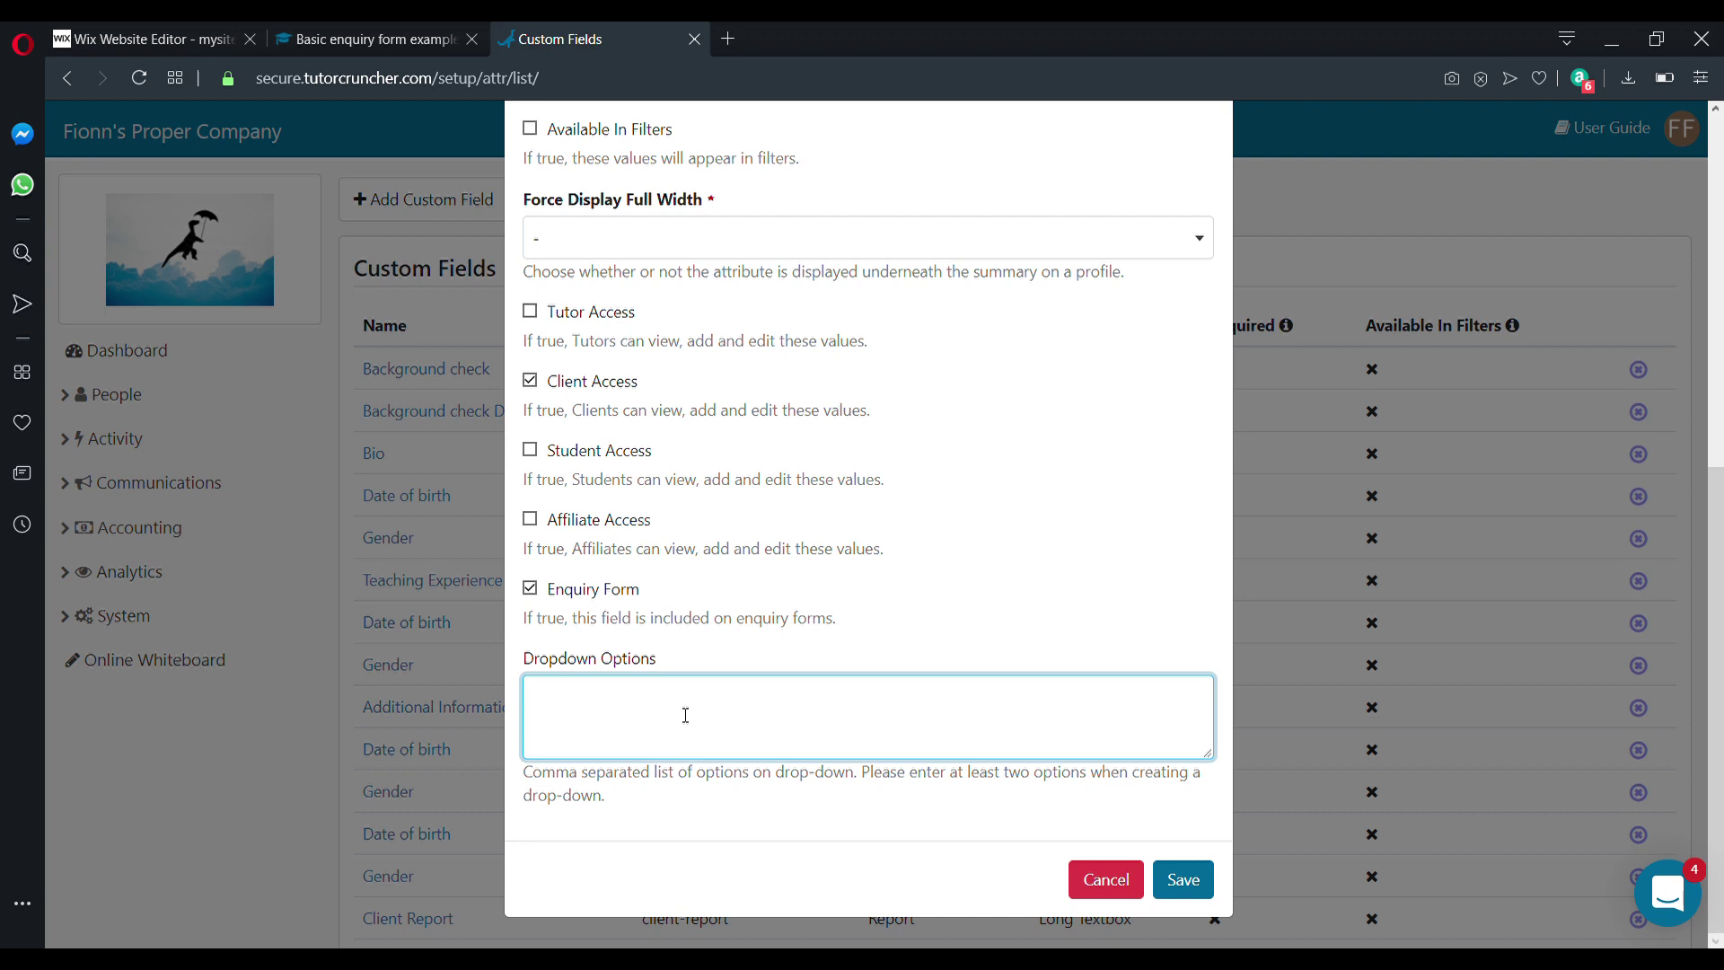
Enter dropdown options 'Math, English, Science' and save the Subject of Interest field
type("Math, English, Science")
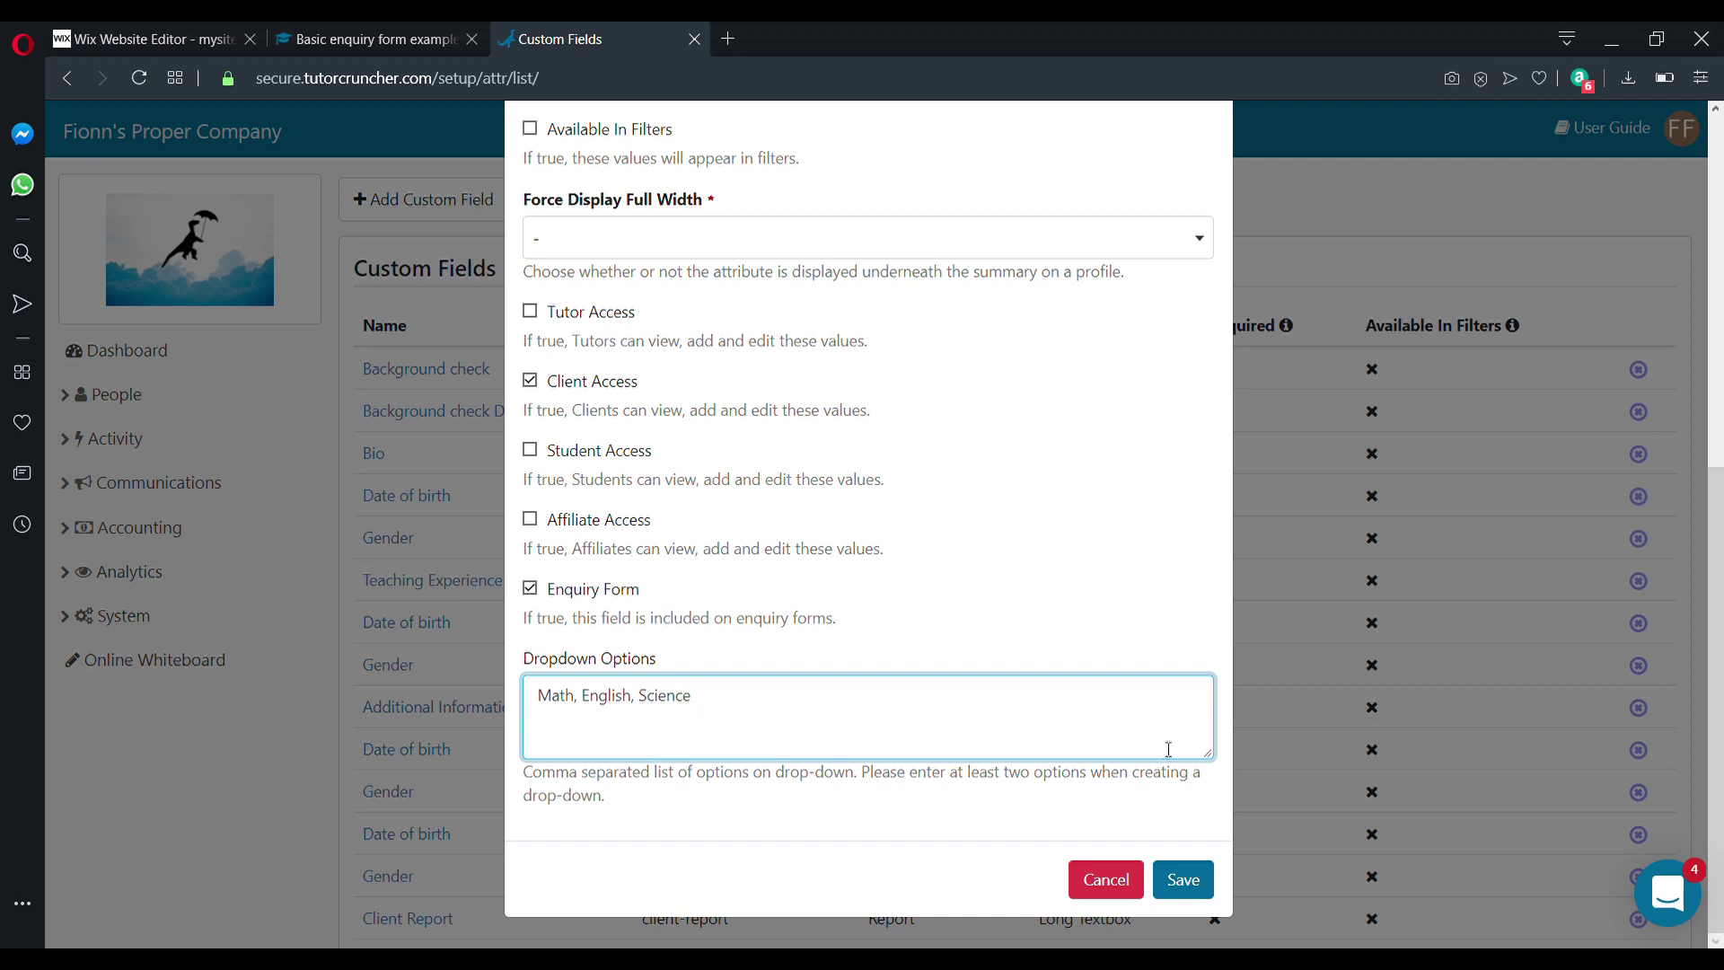
left_click(1190, 888)
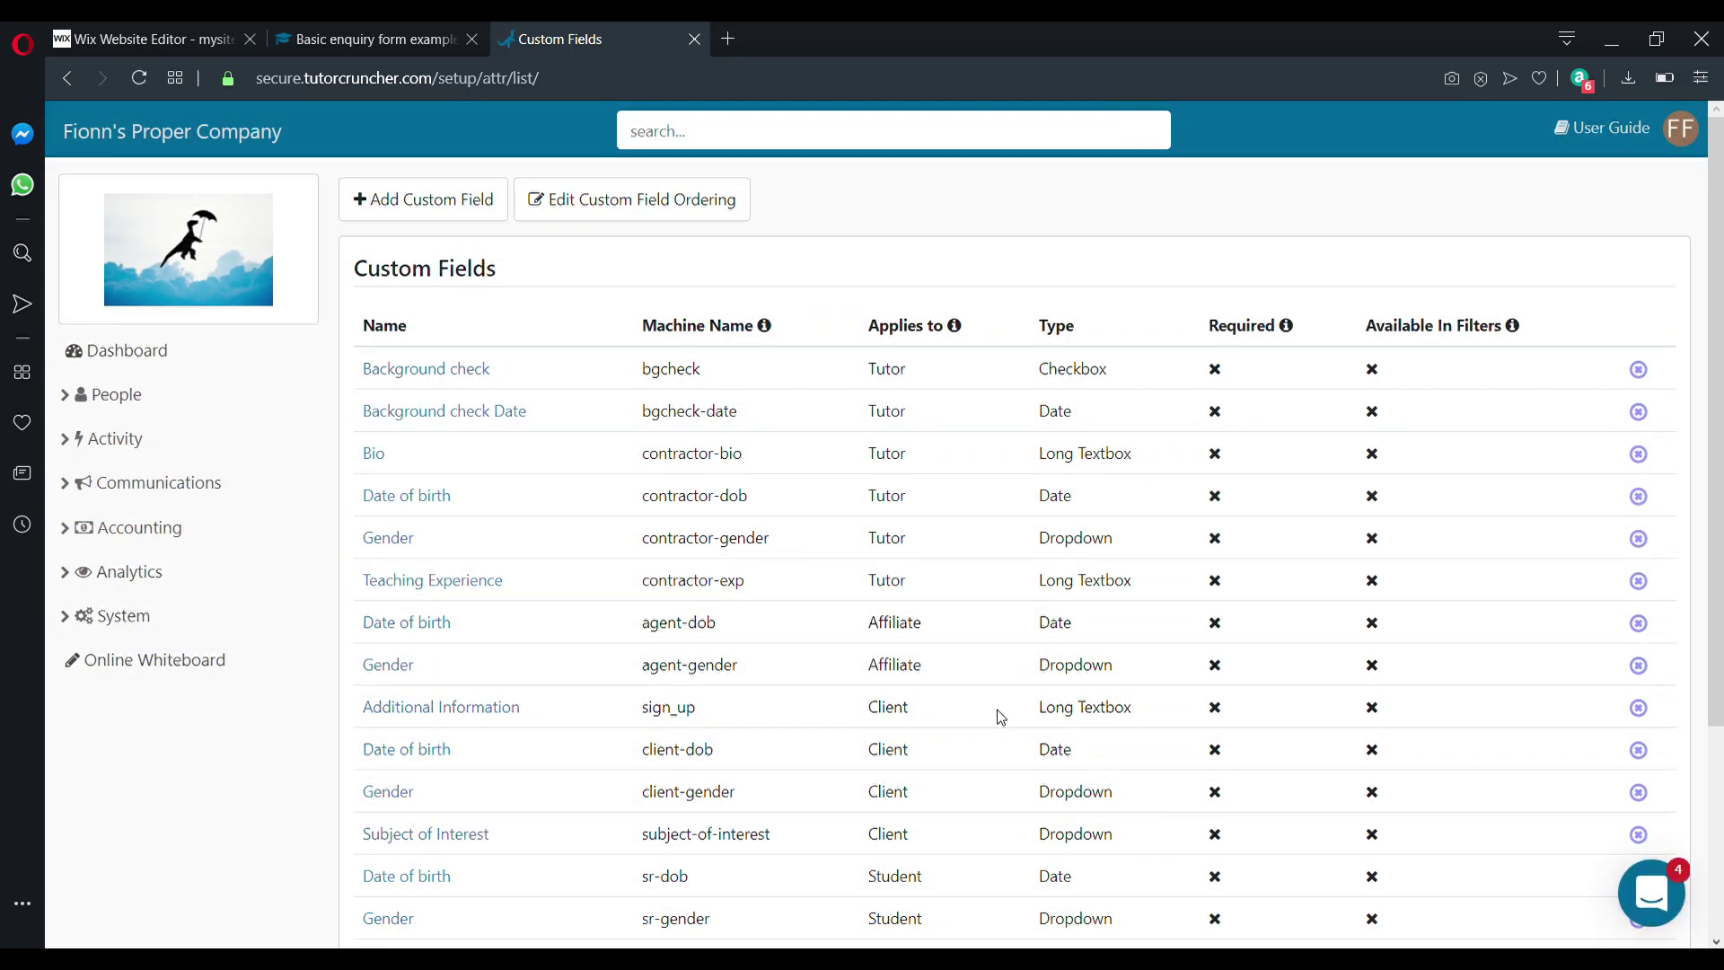
Preview the Wix site to see the Subject of Interest dropdown in the embedded form
left_click(163, 34)
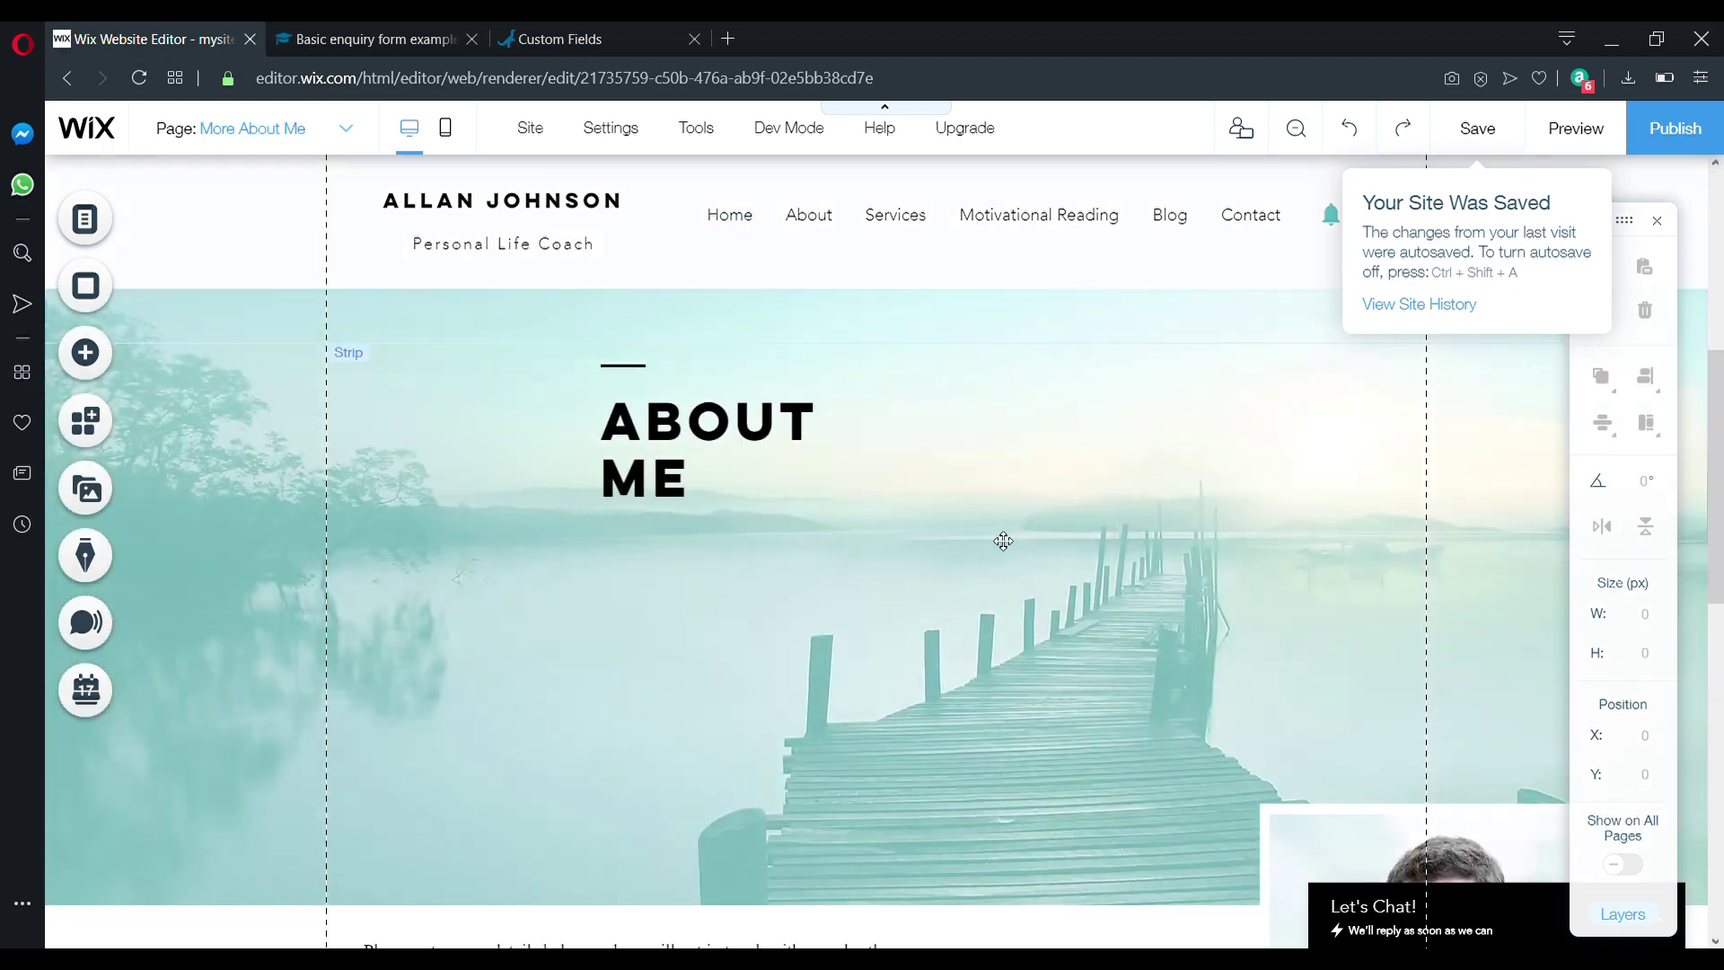
scroll(1004, 541, "down", 7)
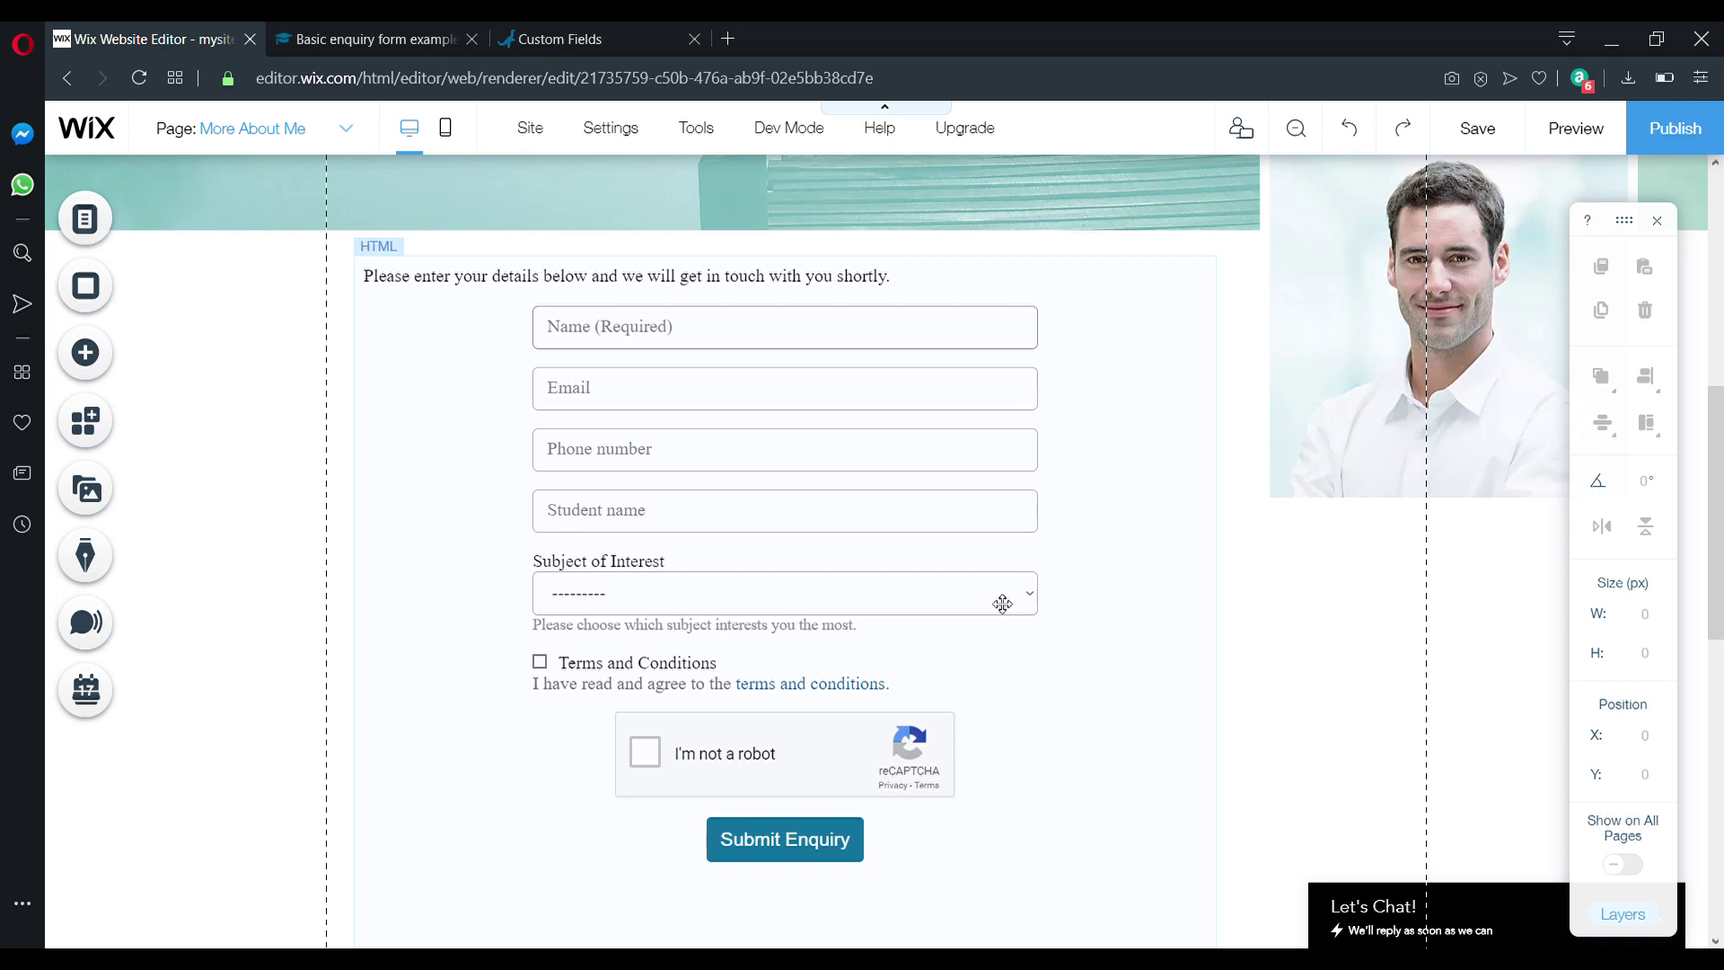
left_click(1573, 127)
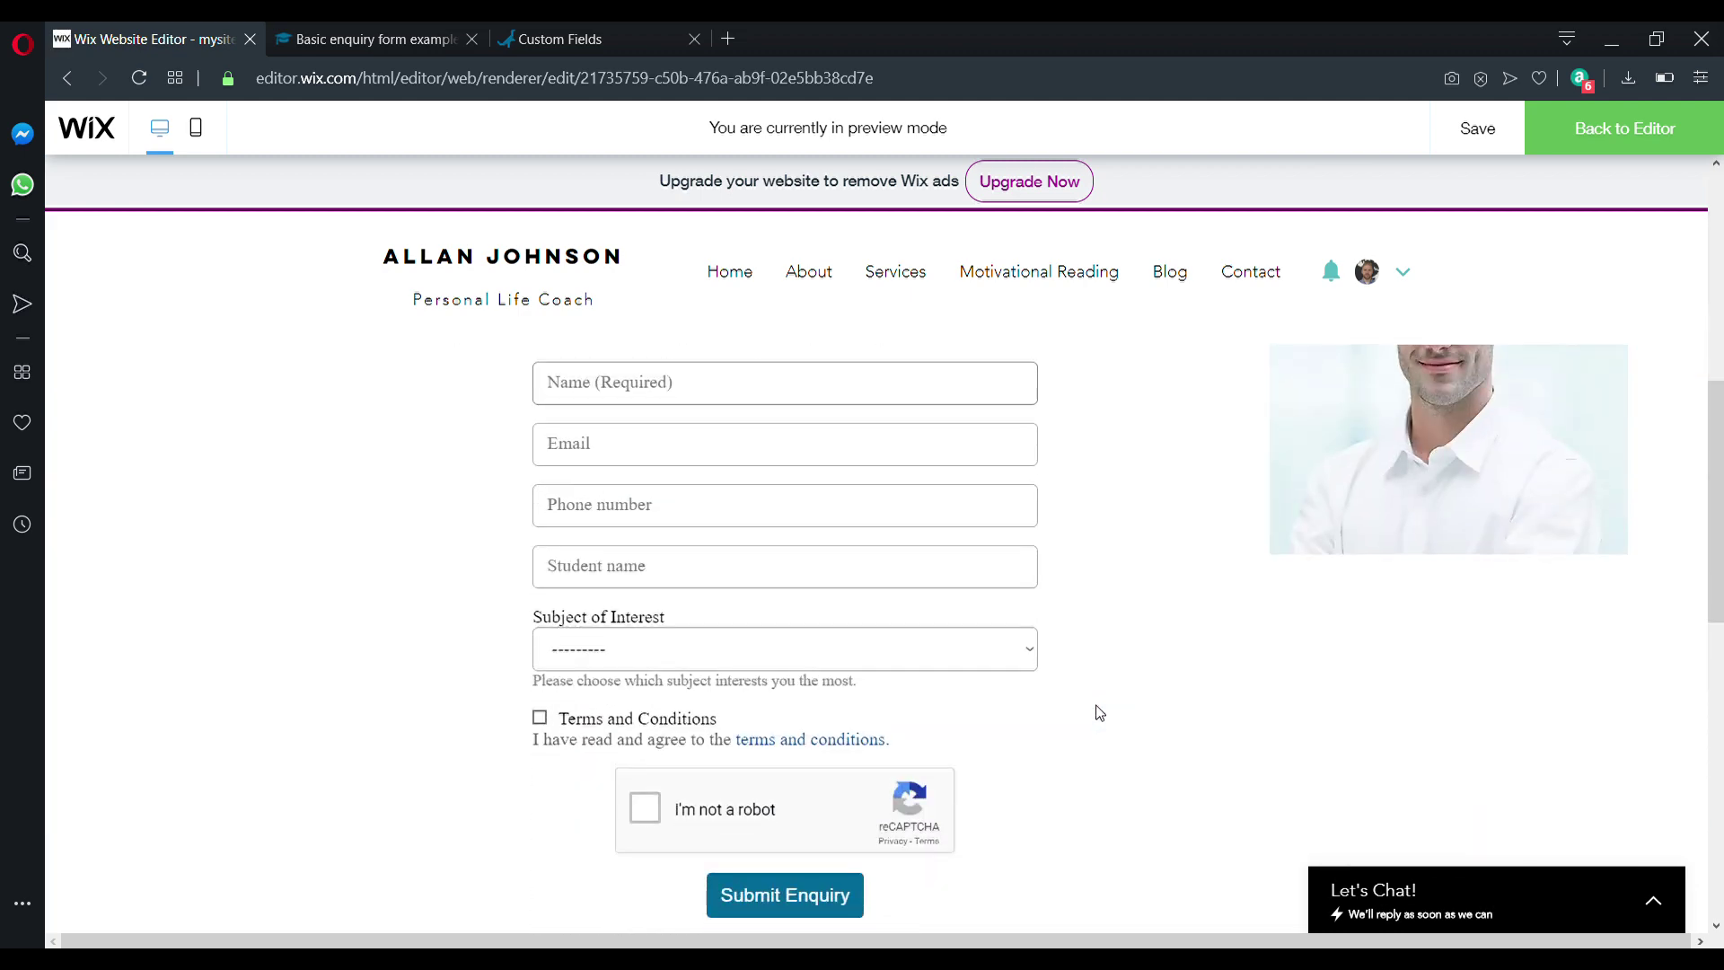
left_click(1003, 640)
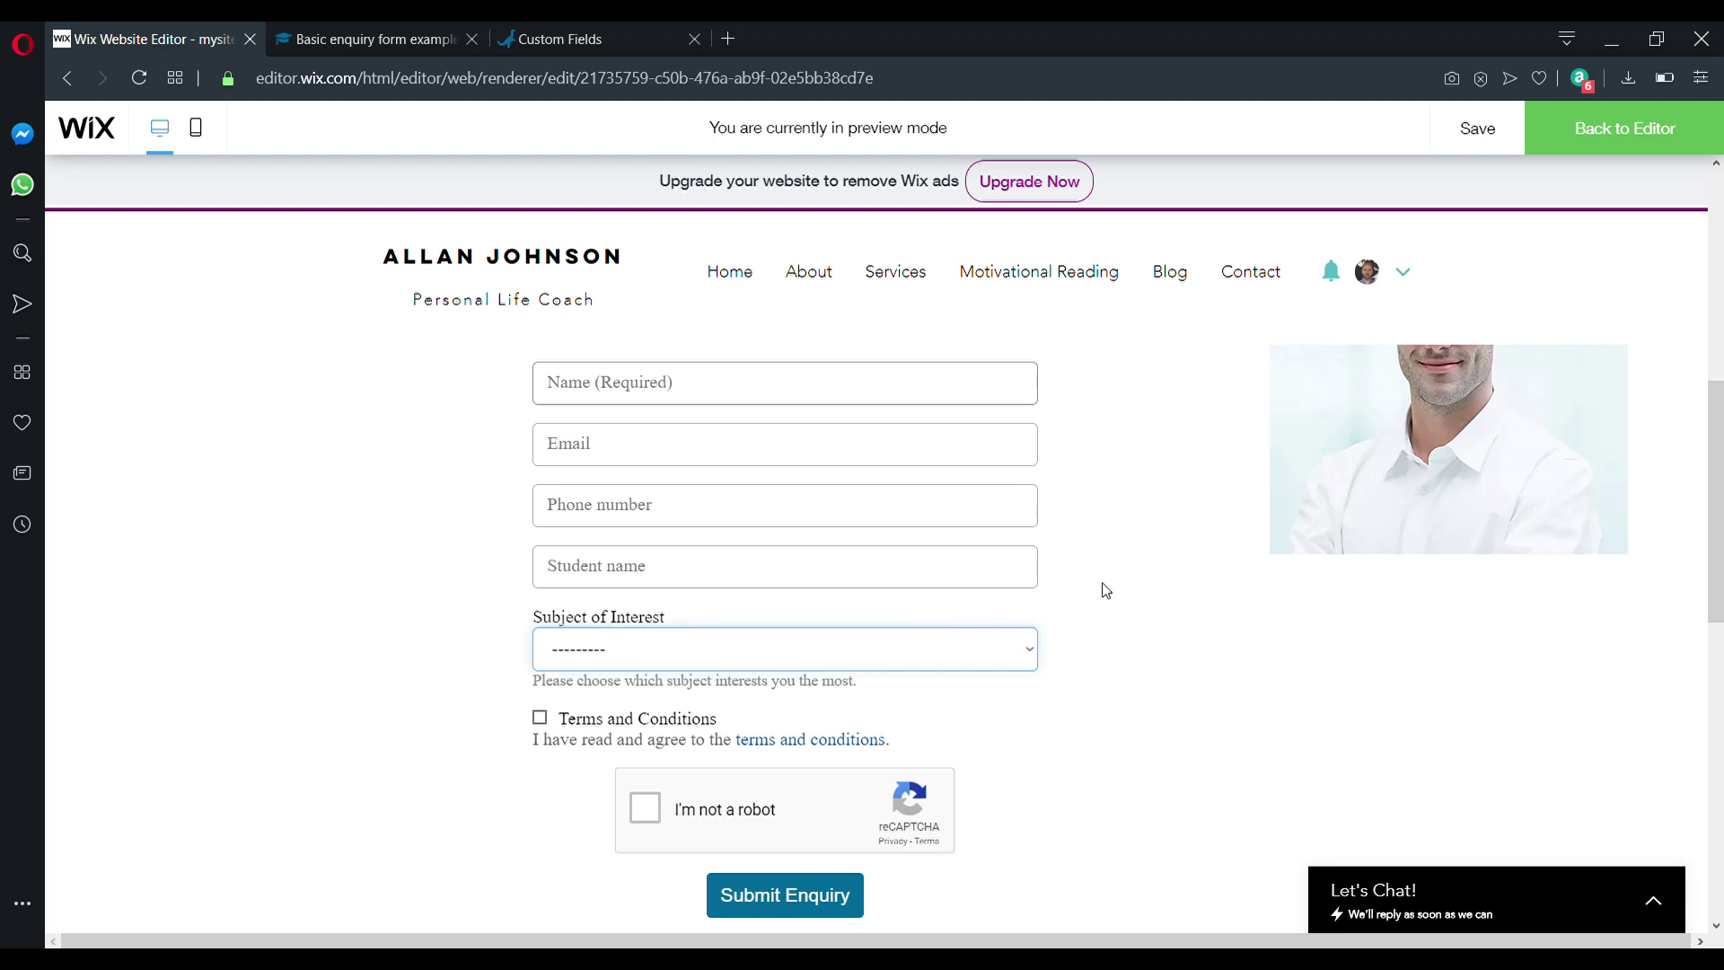
key("Tab")
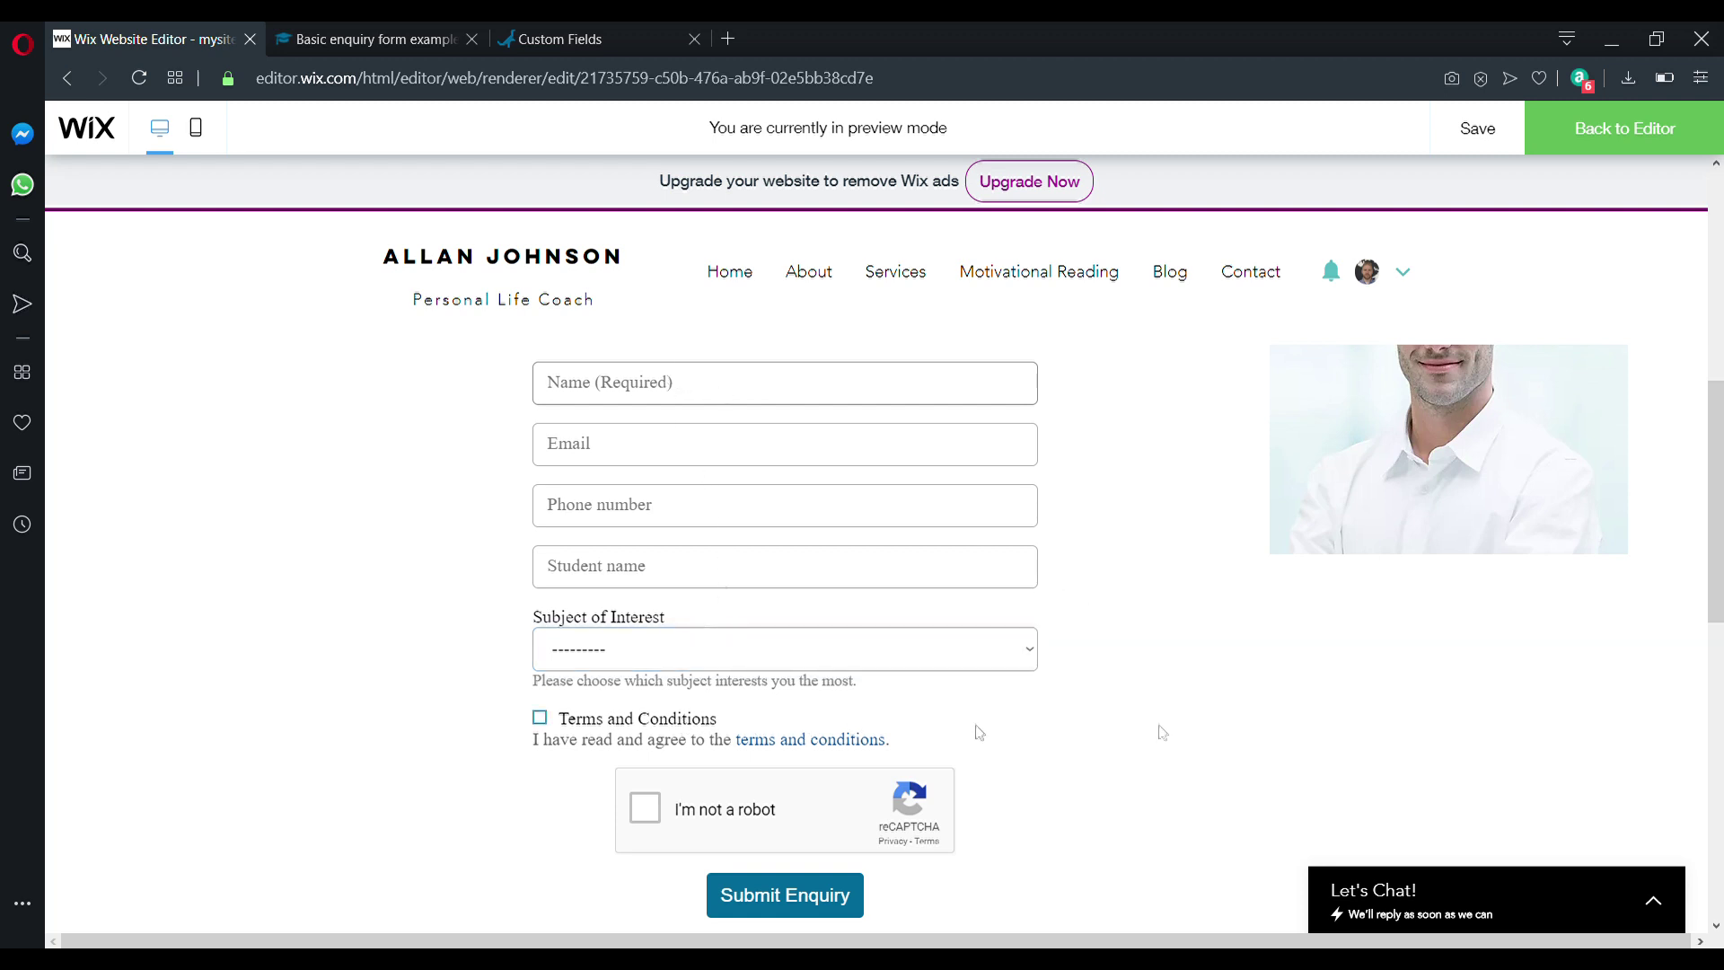
left_click(1206, 732)
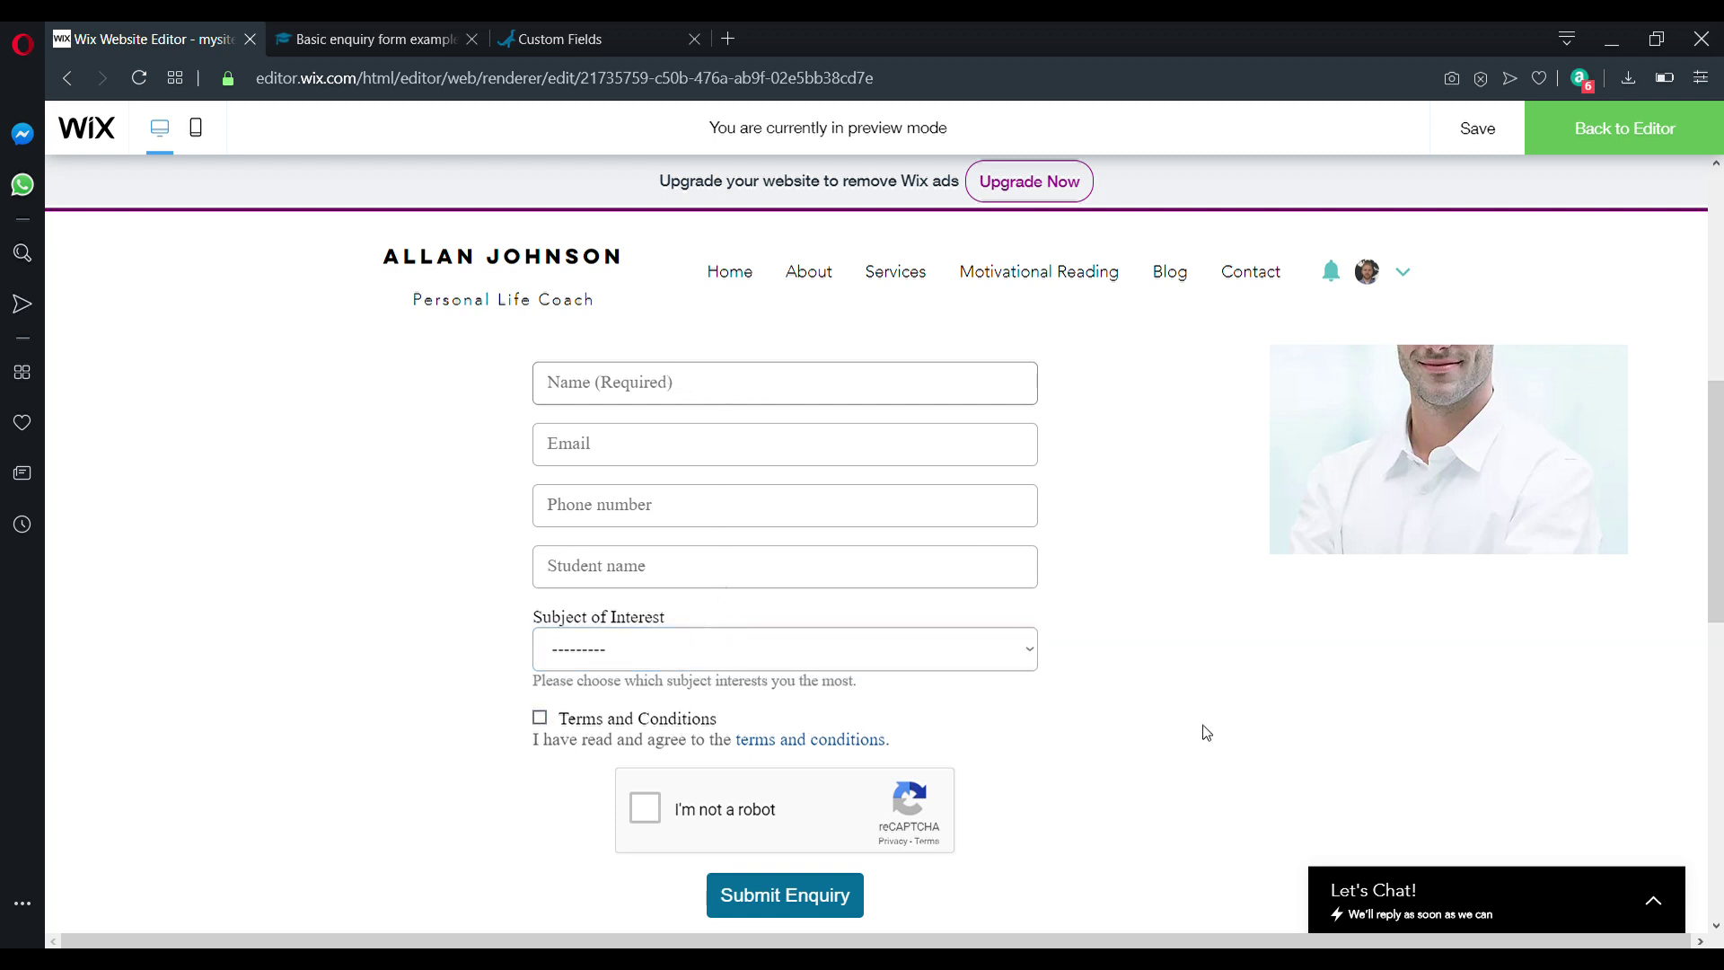